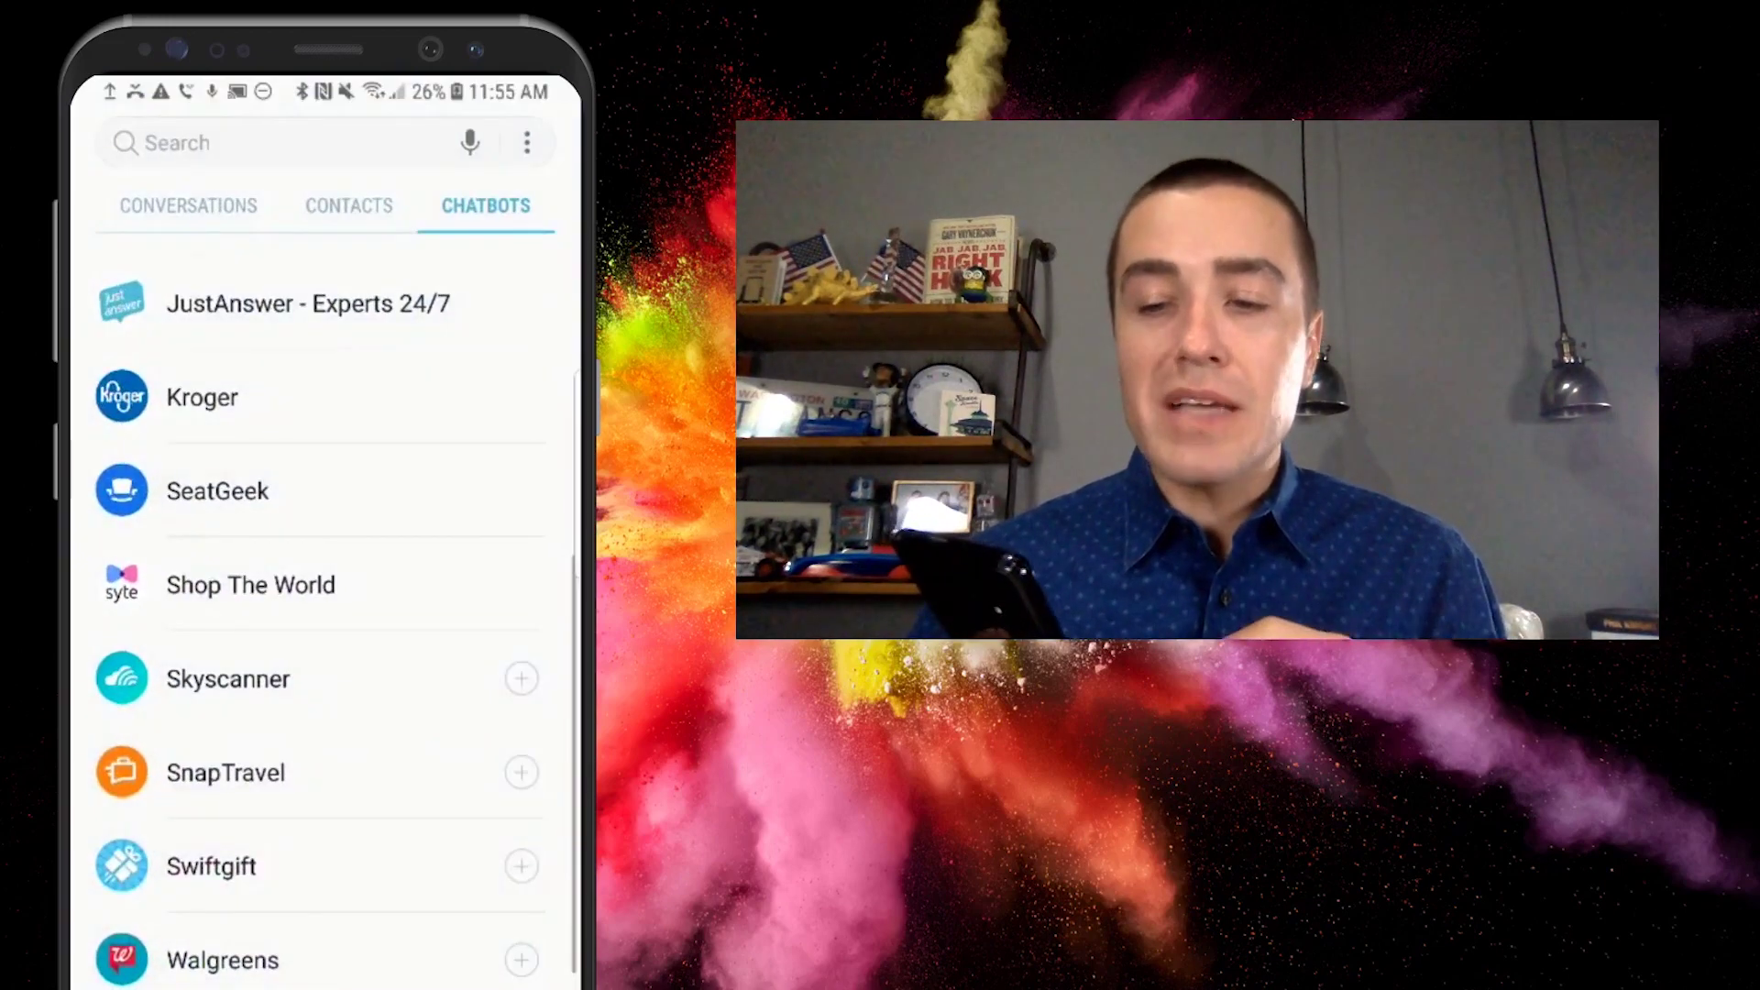
{"action": "scroll", "coordinate": [324, 619], "scroll_direction": "up", "scroll_amount": 3}
{"action": "scroll", "coordinate": [323, 619], "scroll_direction": "up", "scroll_amount": 3}
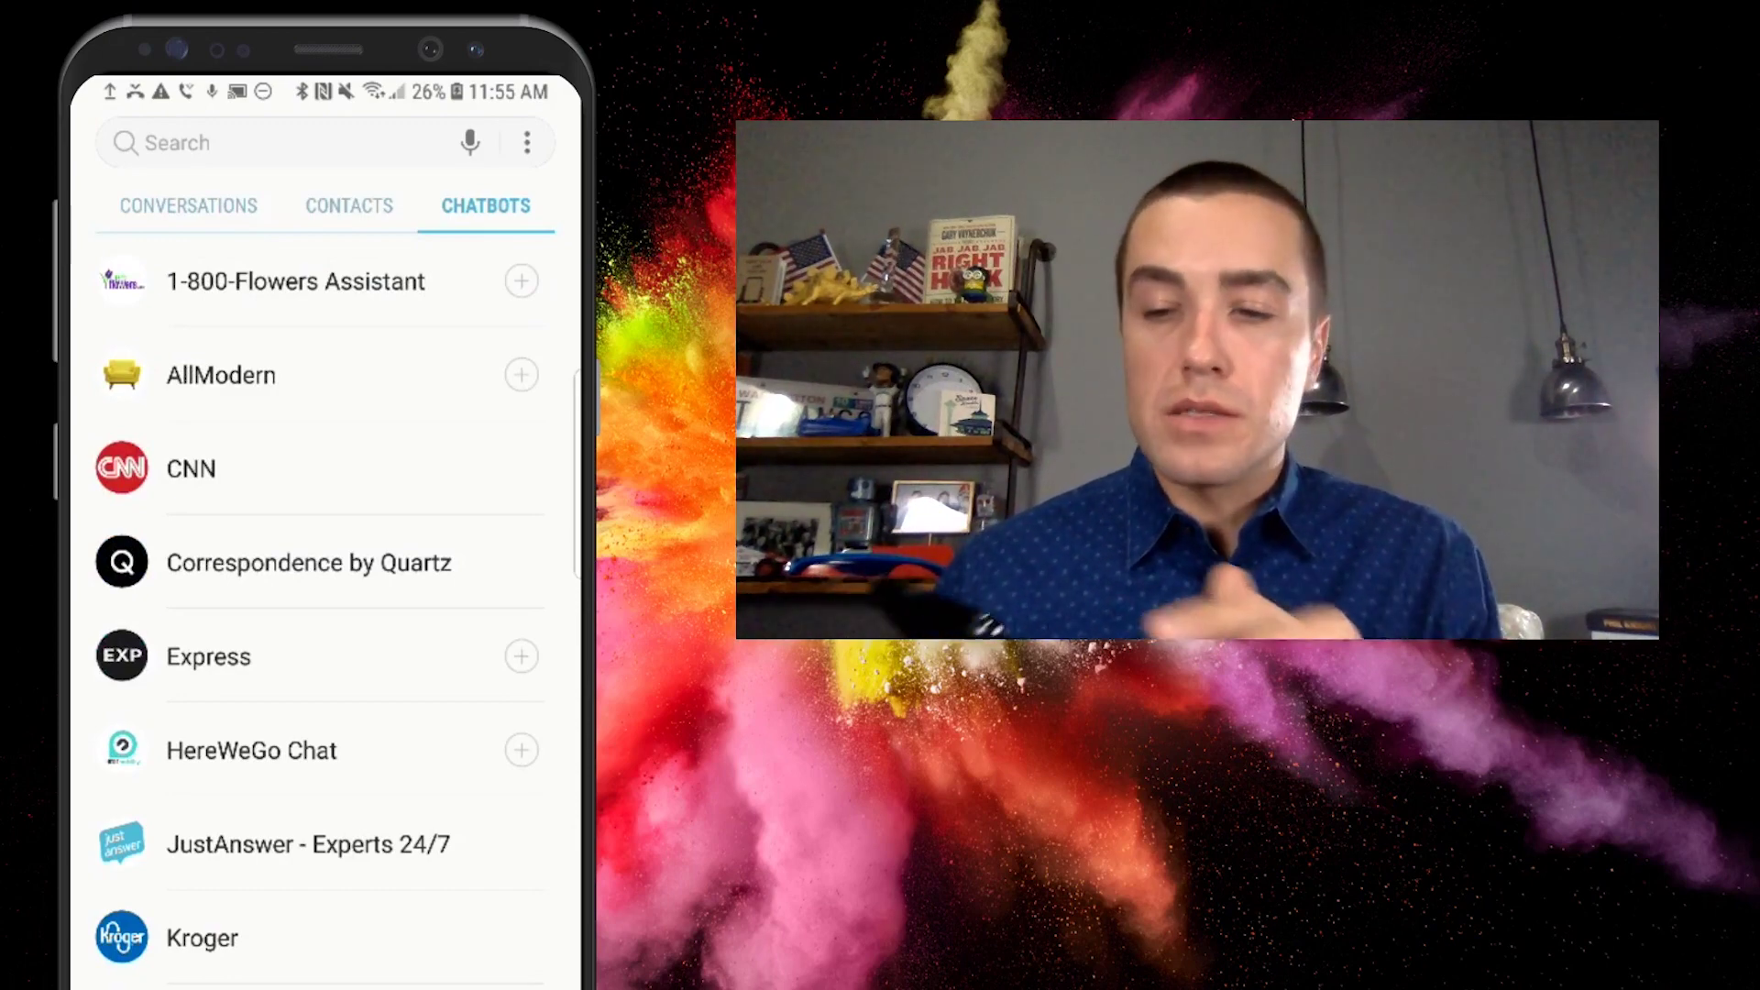
Add Skyscanner from the chatbot directory to My chatbots
{"action": "left_click", "coordinate": [189, 206]}
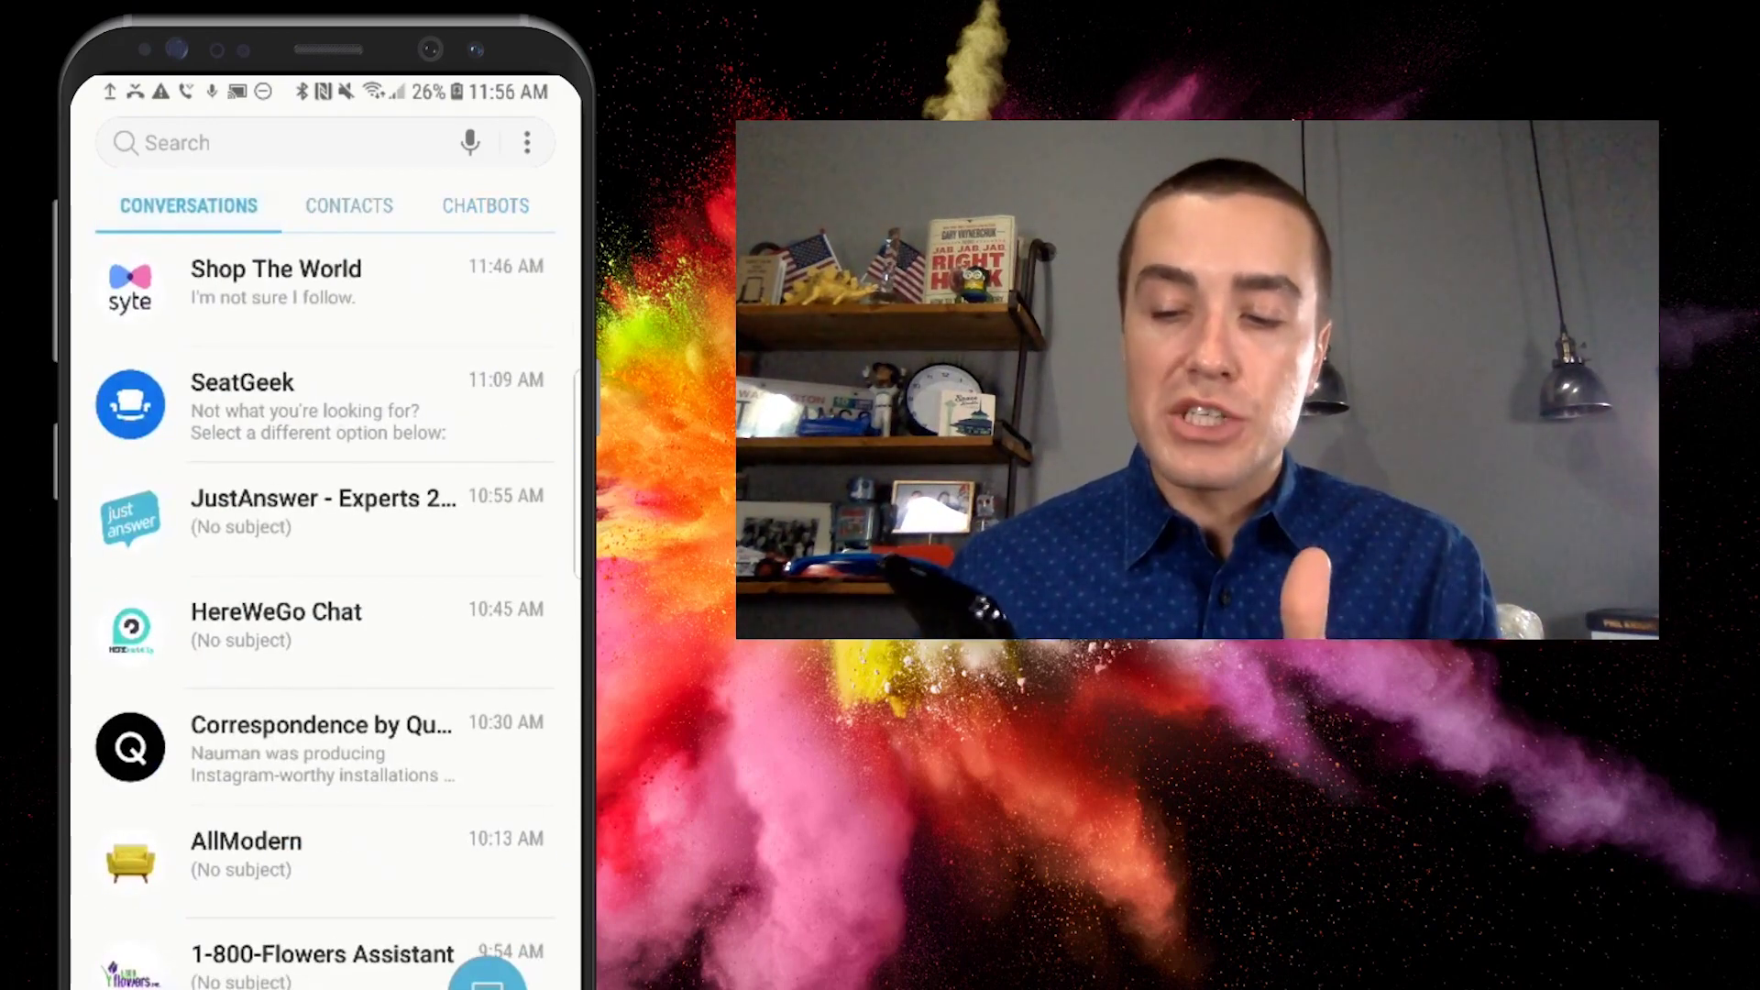
{"action": "left_click", "coordinate": [349, 206]}
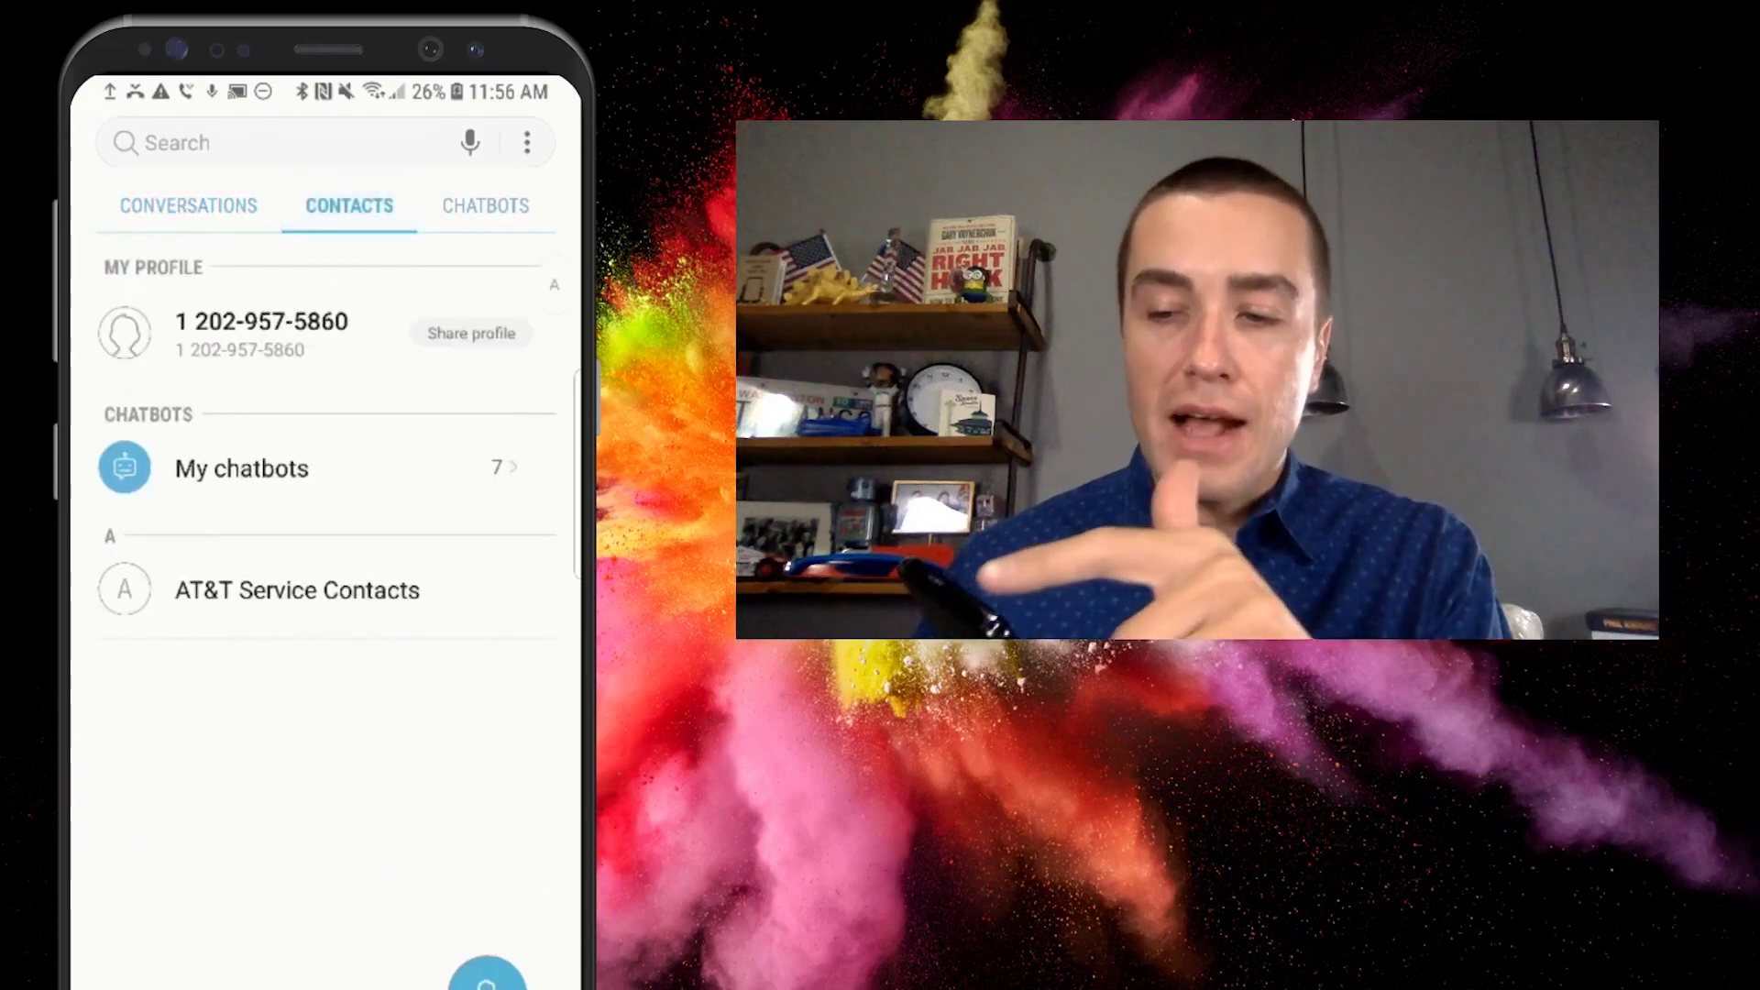
{"action": "left_click", "coordinate": [485, 205]}
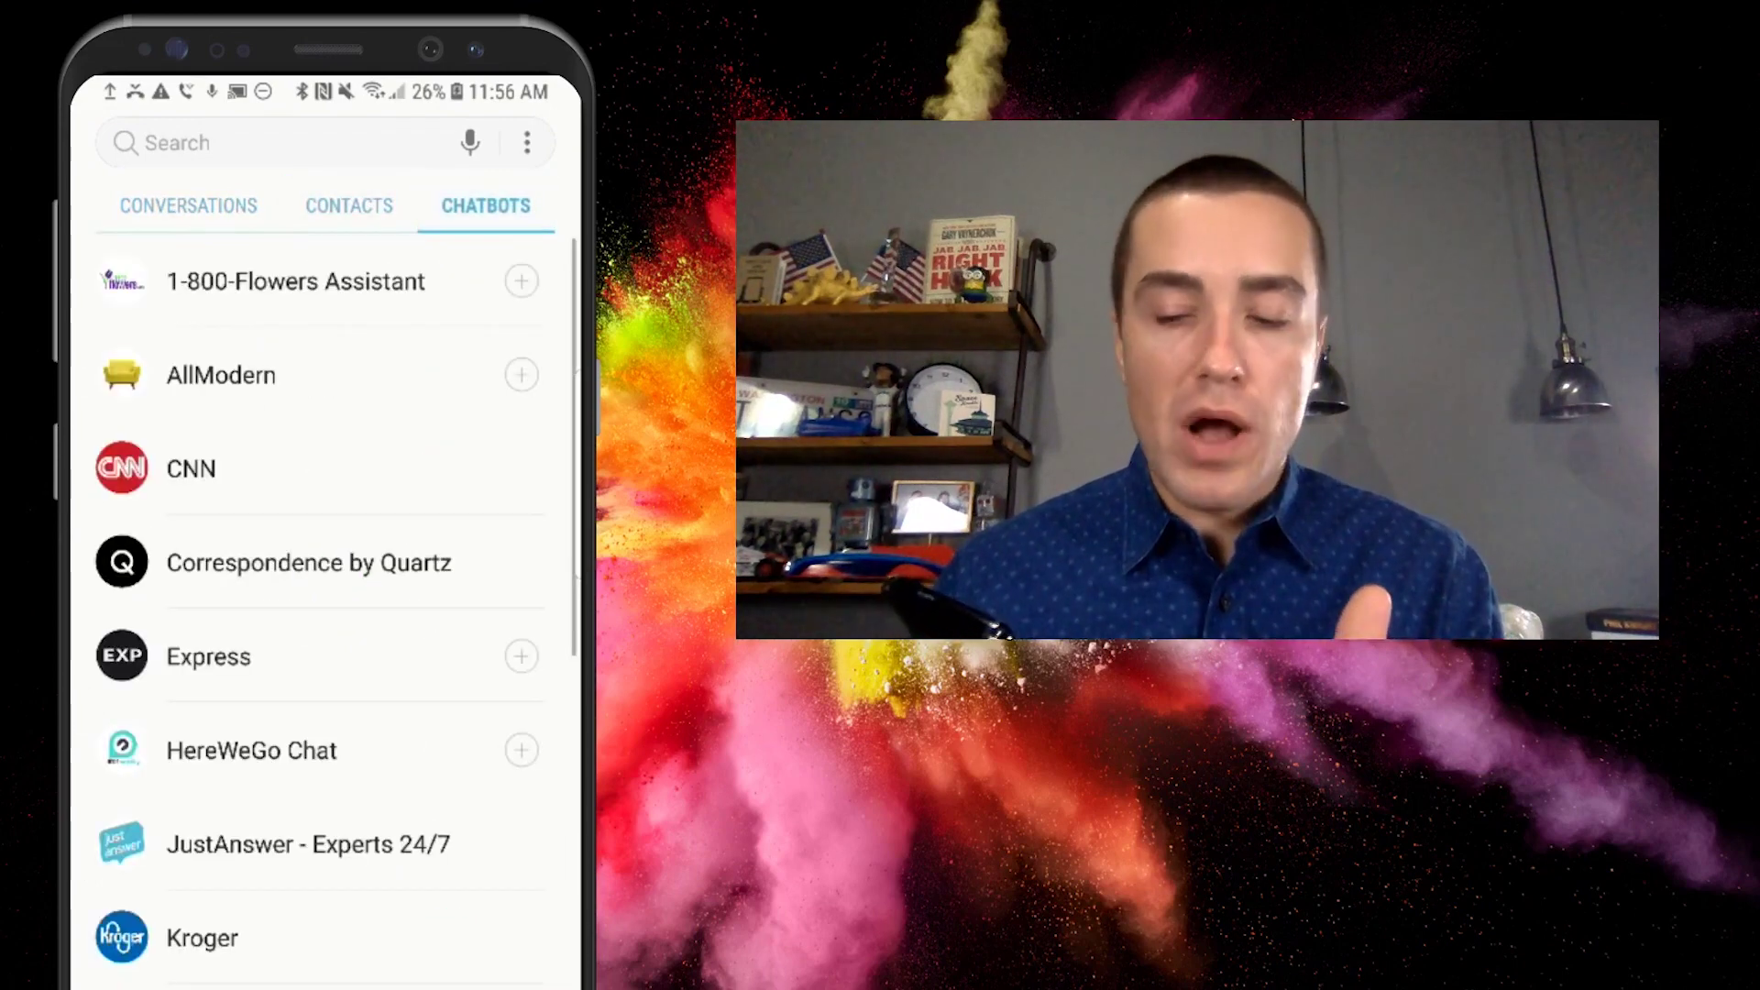
{"action": "scroll", "coordinate": [331, 604], "scroll_direction": "down", "scroll_amount": 5}
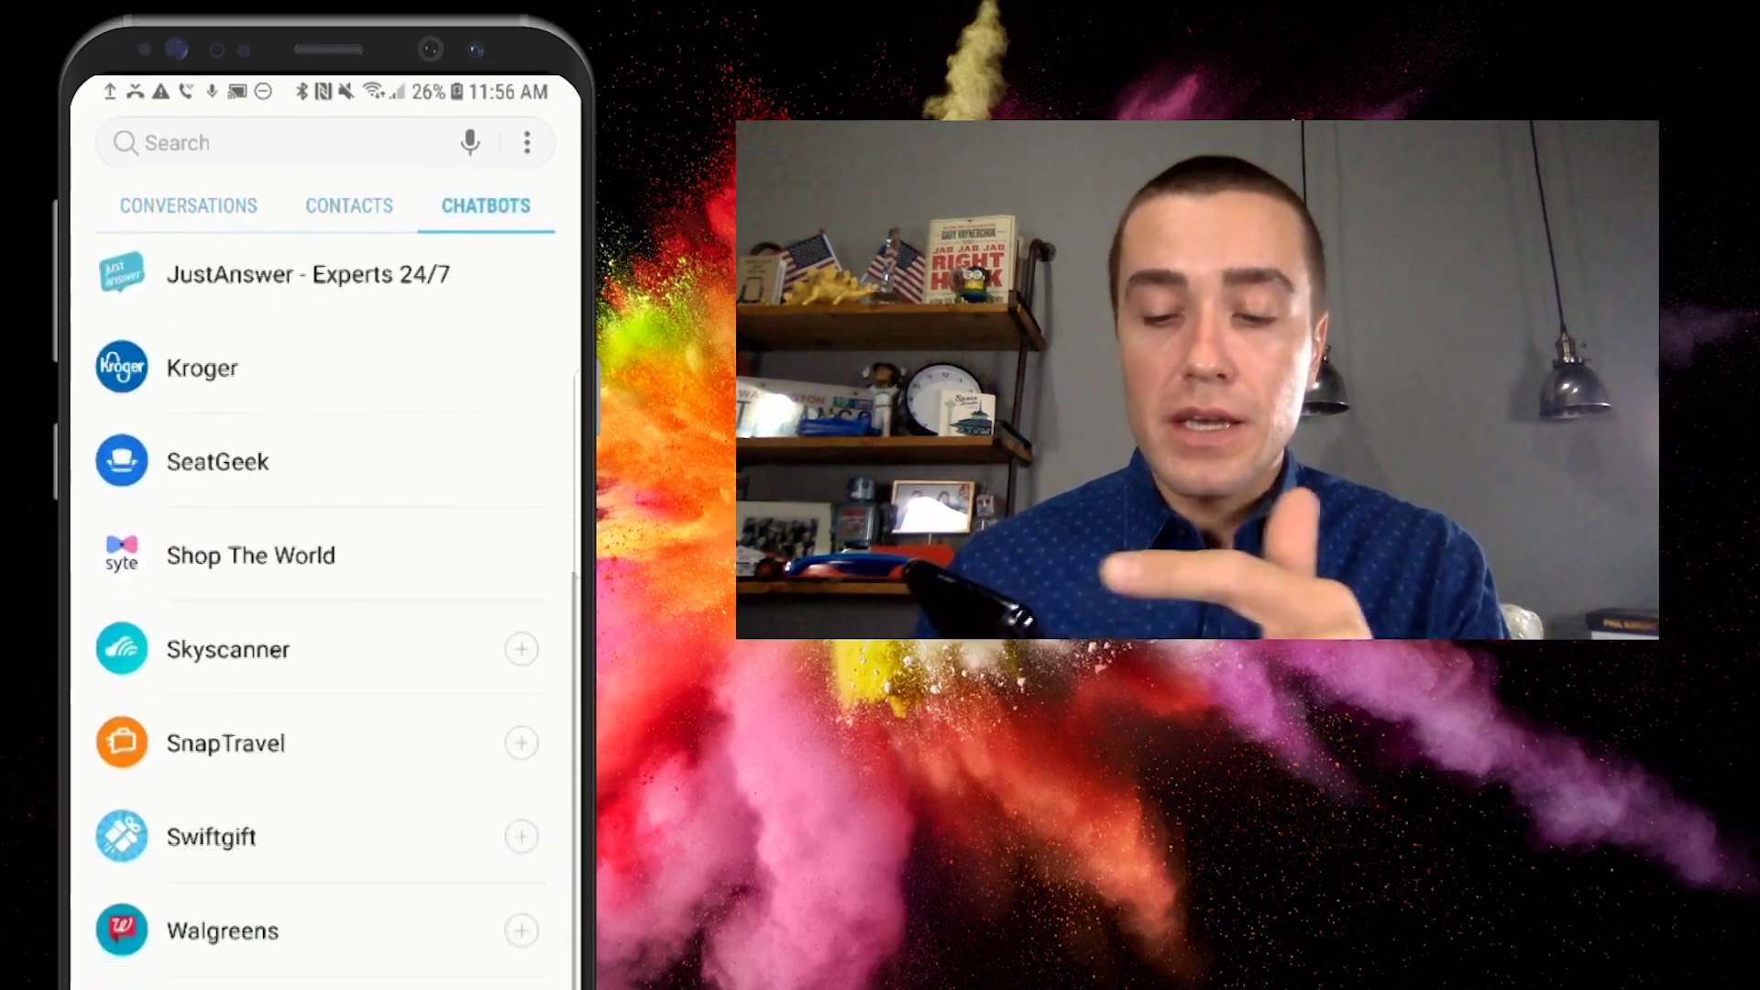
{"action": "scroll", "coordinate": [331, 605], "scroll_direction": "up", "scroll_amount": 5}
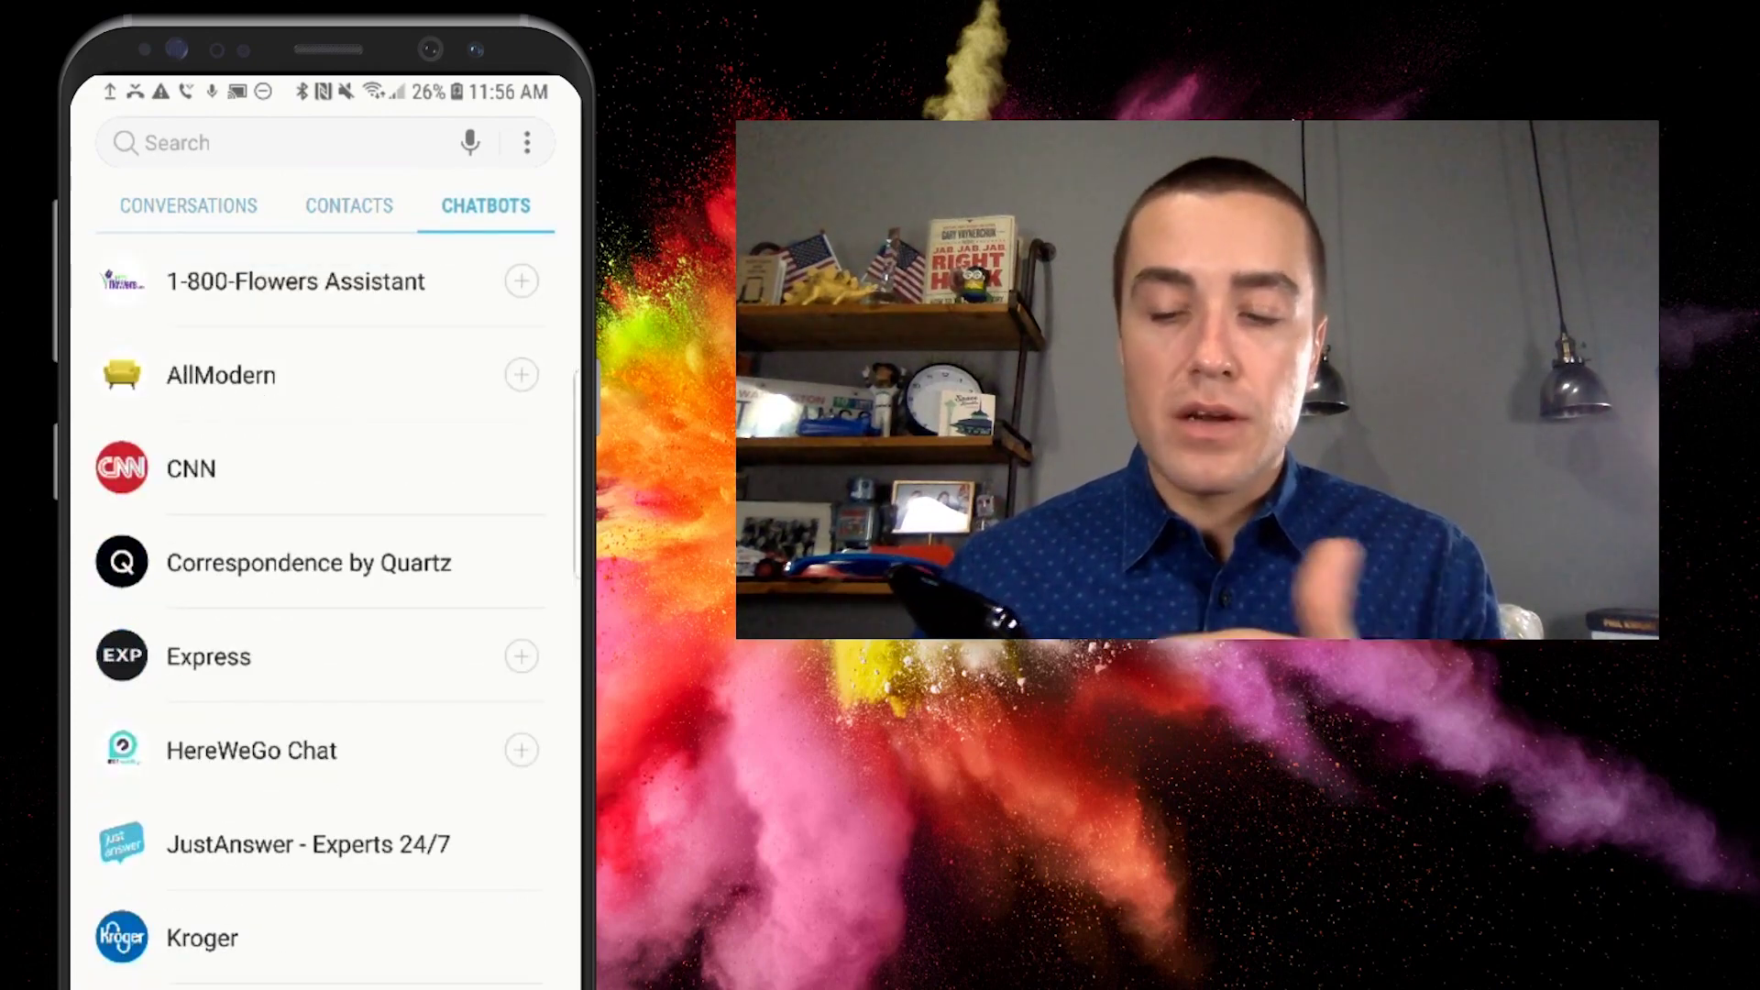
{"action": "scroll", "coordinate": [330, 605], "scroll_direction": "down", "scroll_amount": 2}
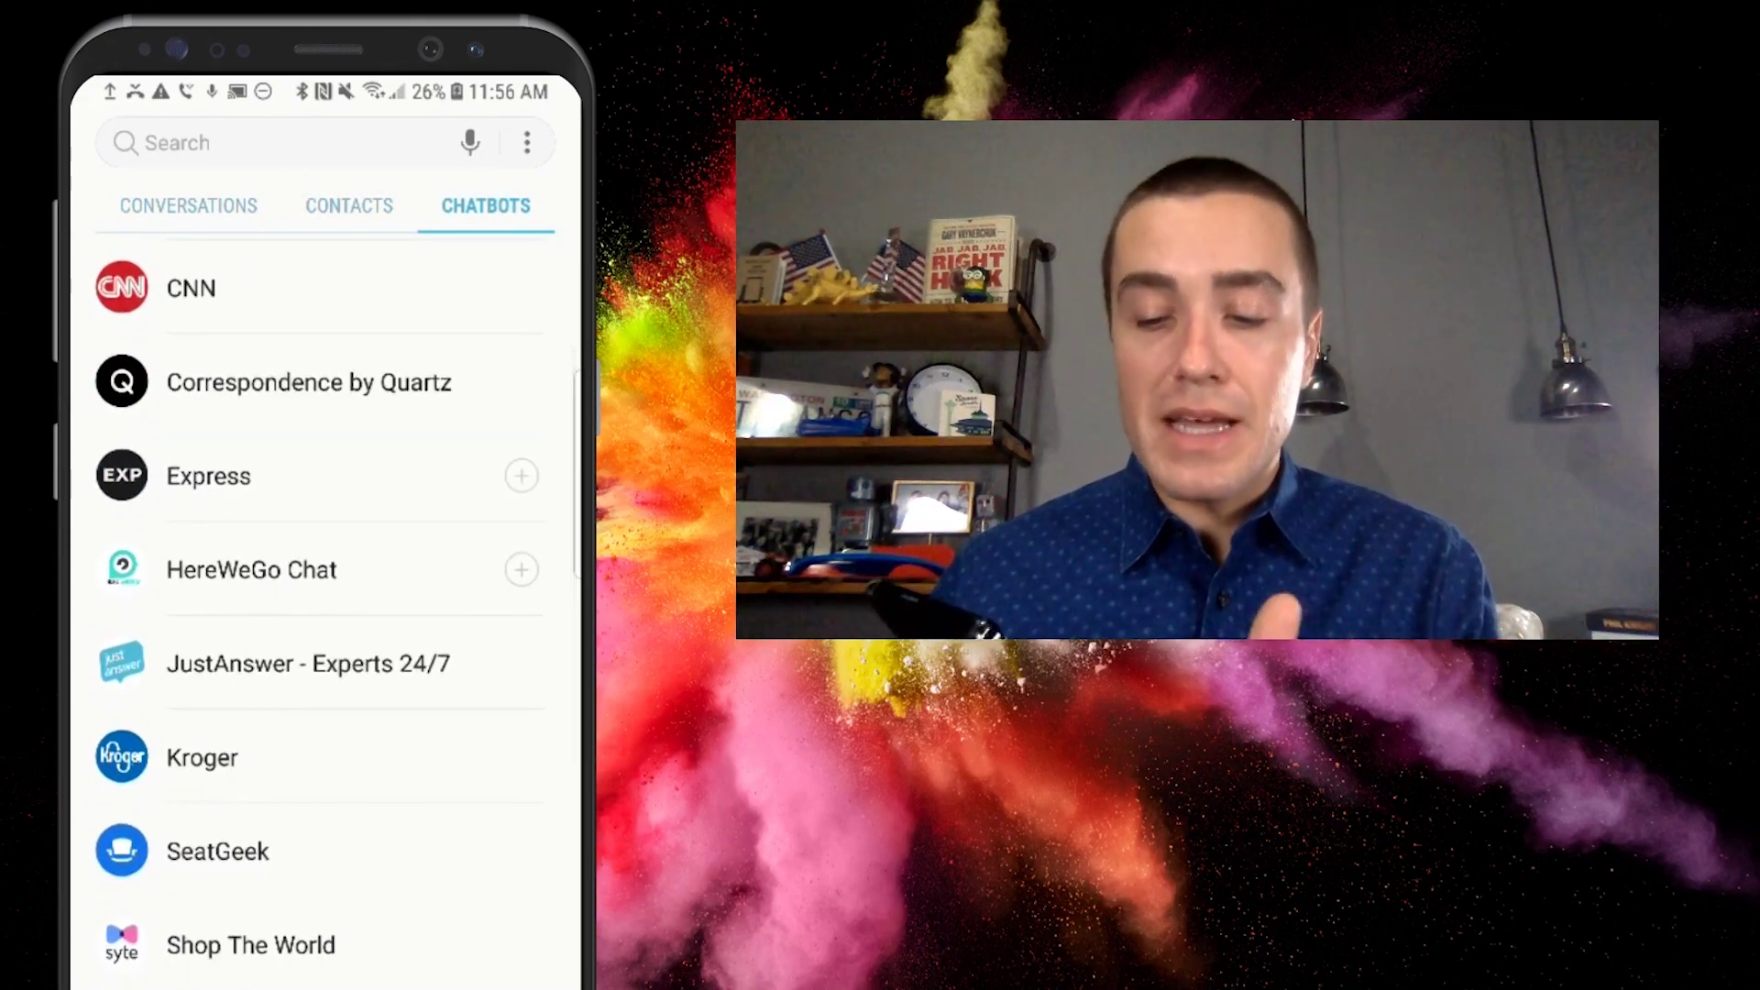
{"action": "scroll", "coordinate": [330, 605], "scroll_direction": "down", "scroll_amount": 3}
{"action": "scroll", "coordinate": [330, 605], "scroll_direction": "down", "scroll_amount": 2}
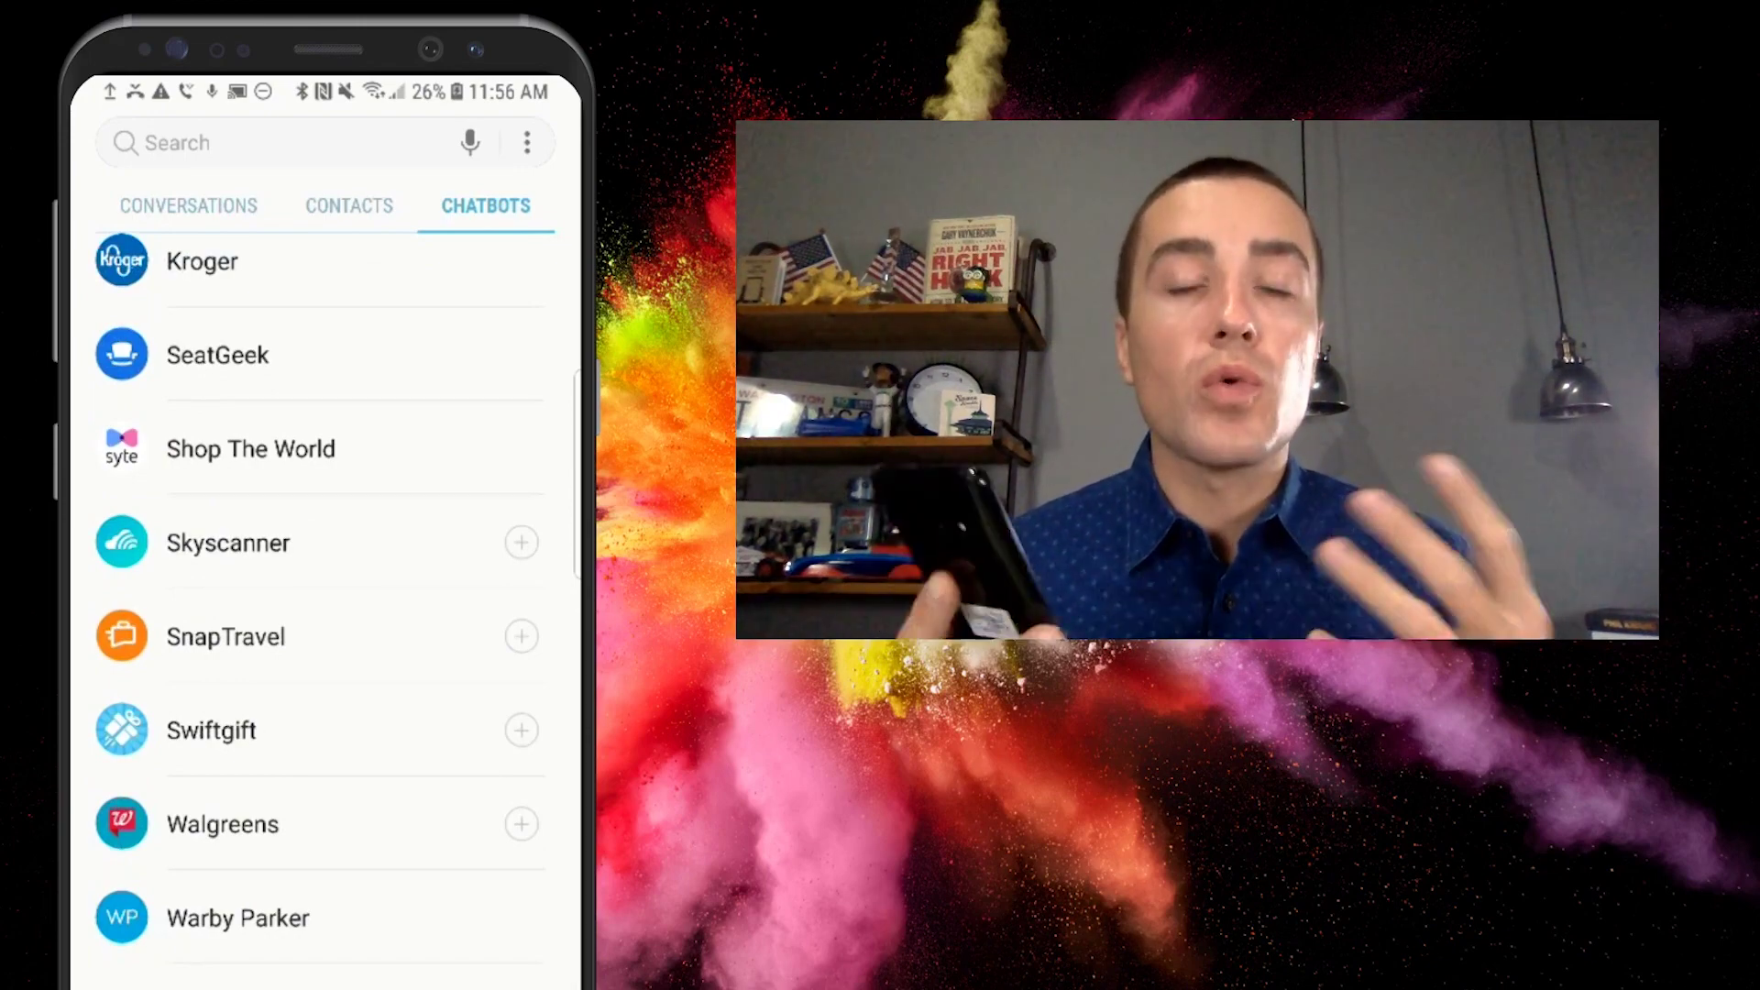
{"action": "scroll", "coordinate": [330, 605], "scroll_direction": "up", "scroll_amount": 5}
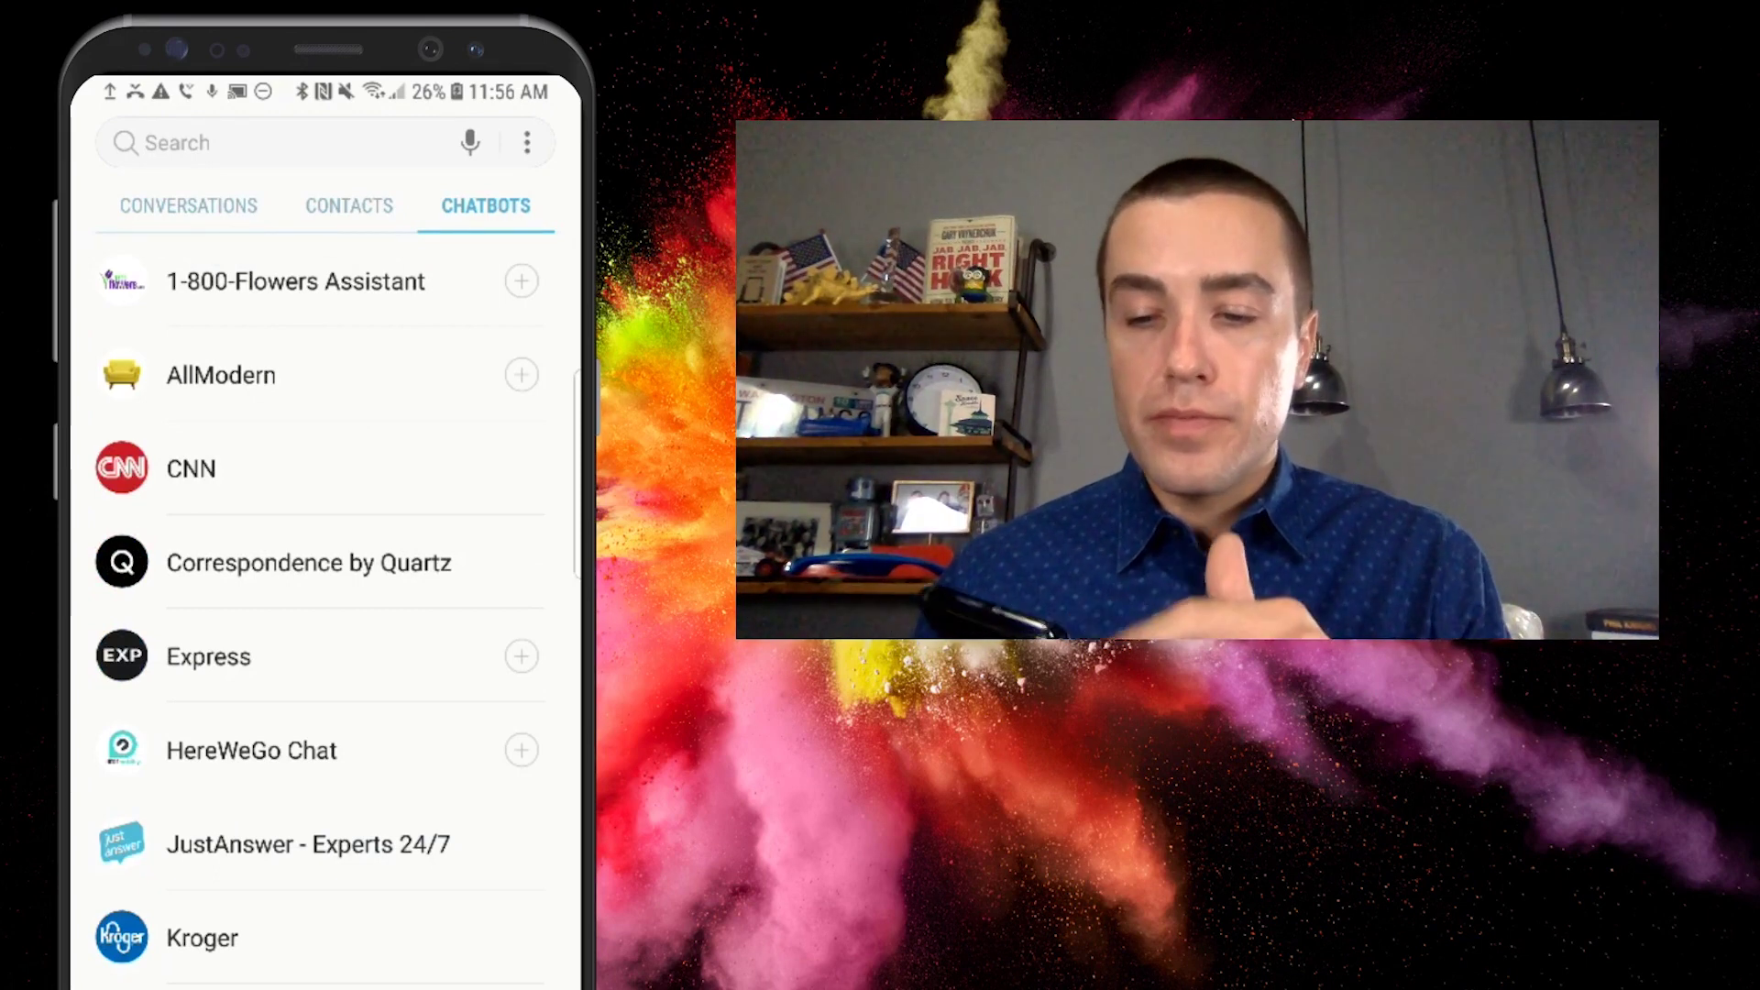
{"action": "scroll", "coordinate": [325, 591], "scroll_direction": "down", "scroll_amount": 2}
{"action": "scroll", "coordinate": [325, 591], "scroll_direction": "down", "scroll_amount": 5}
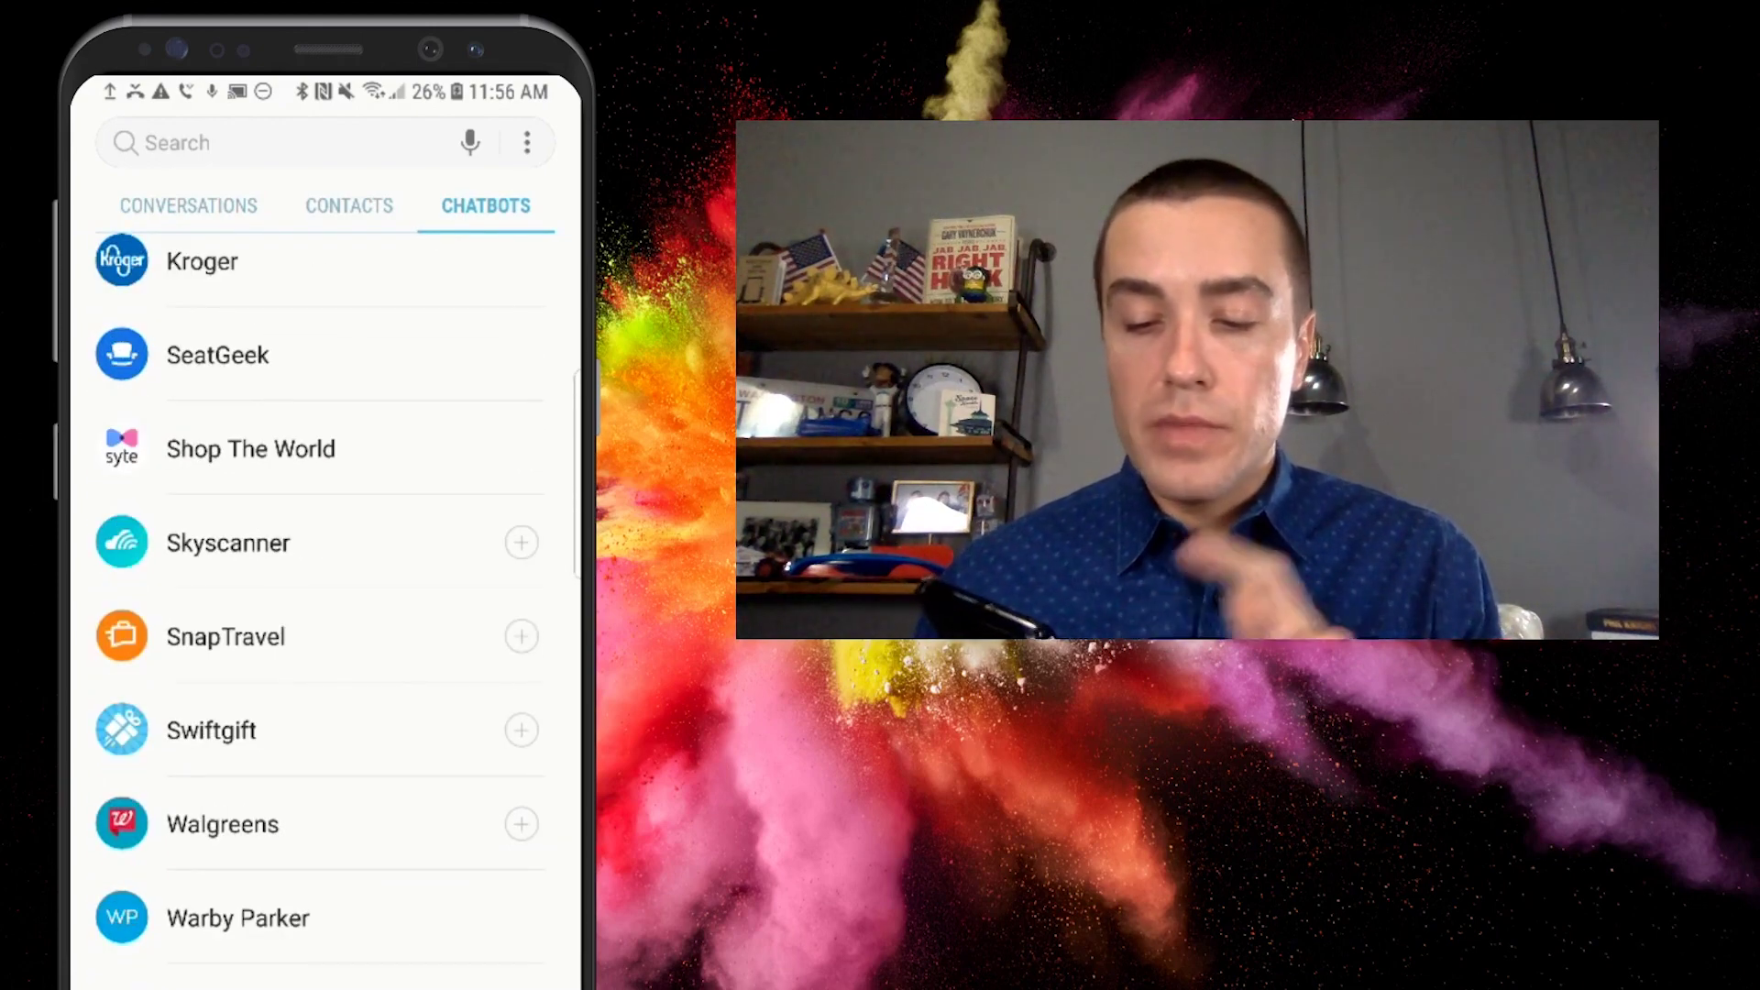
{"action": "left_click", "coordinate": [229, 542]}
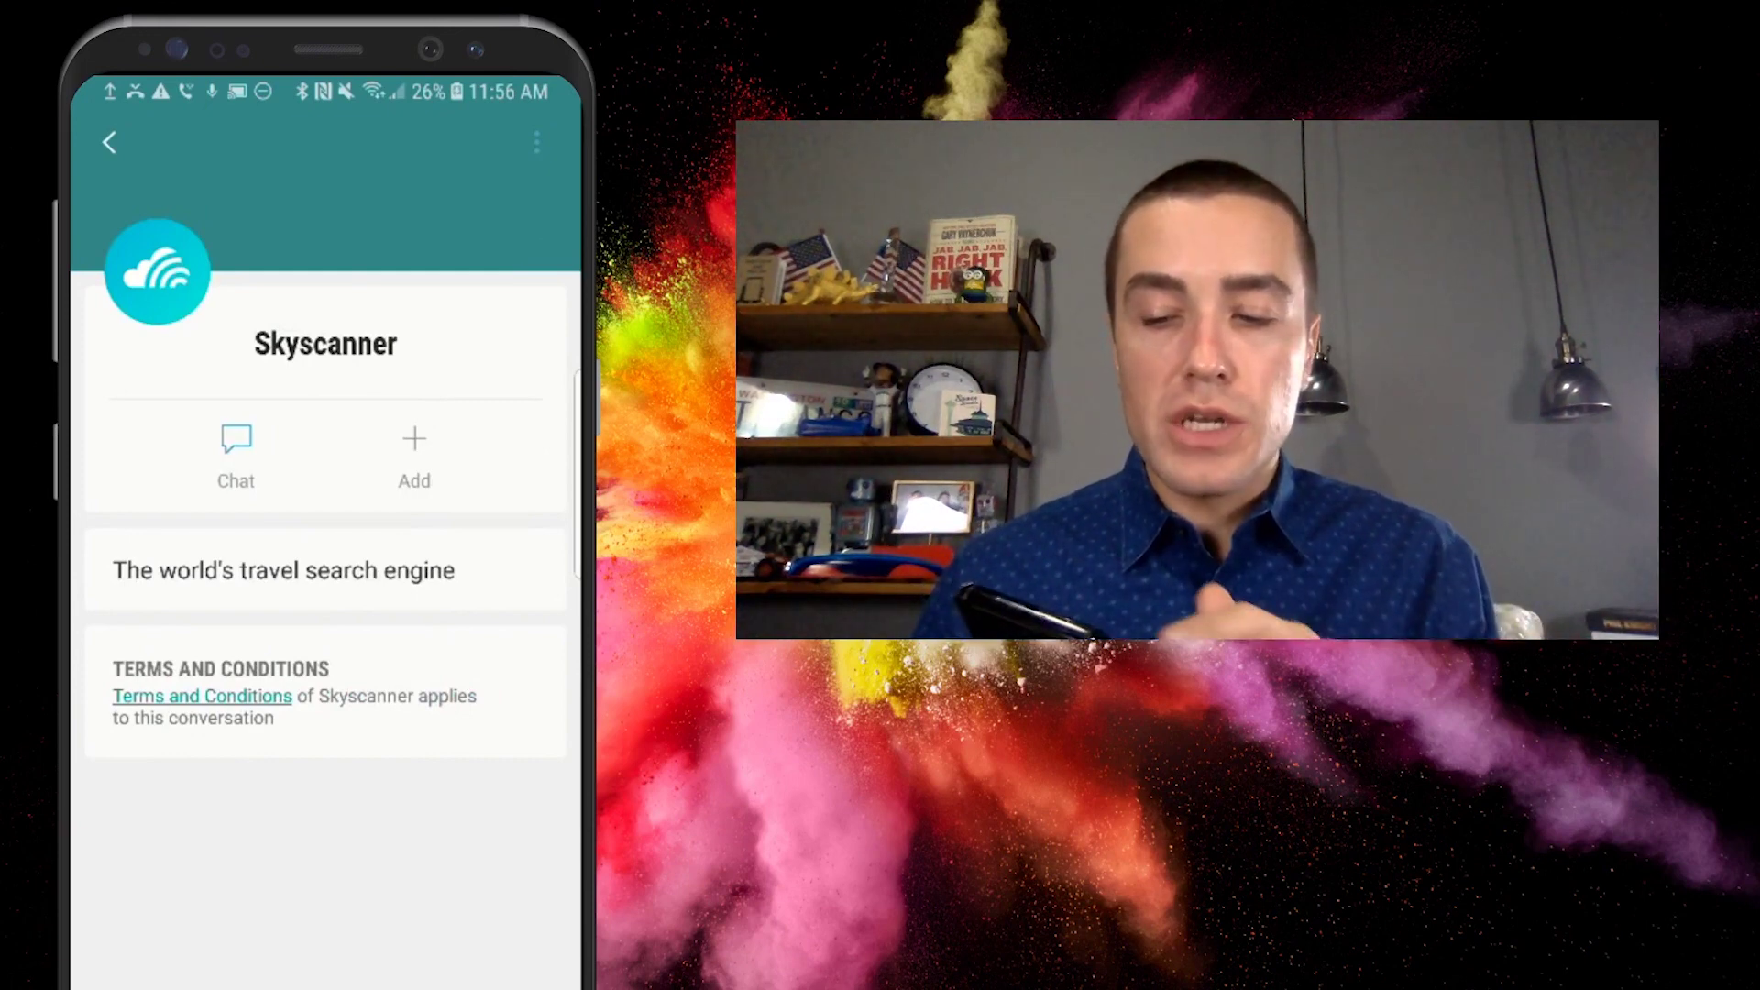
{"action": "left_click", "coordinate": [415, 454]}
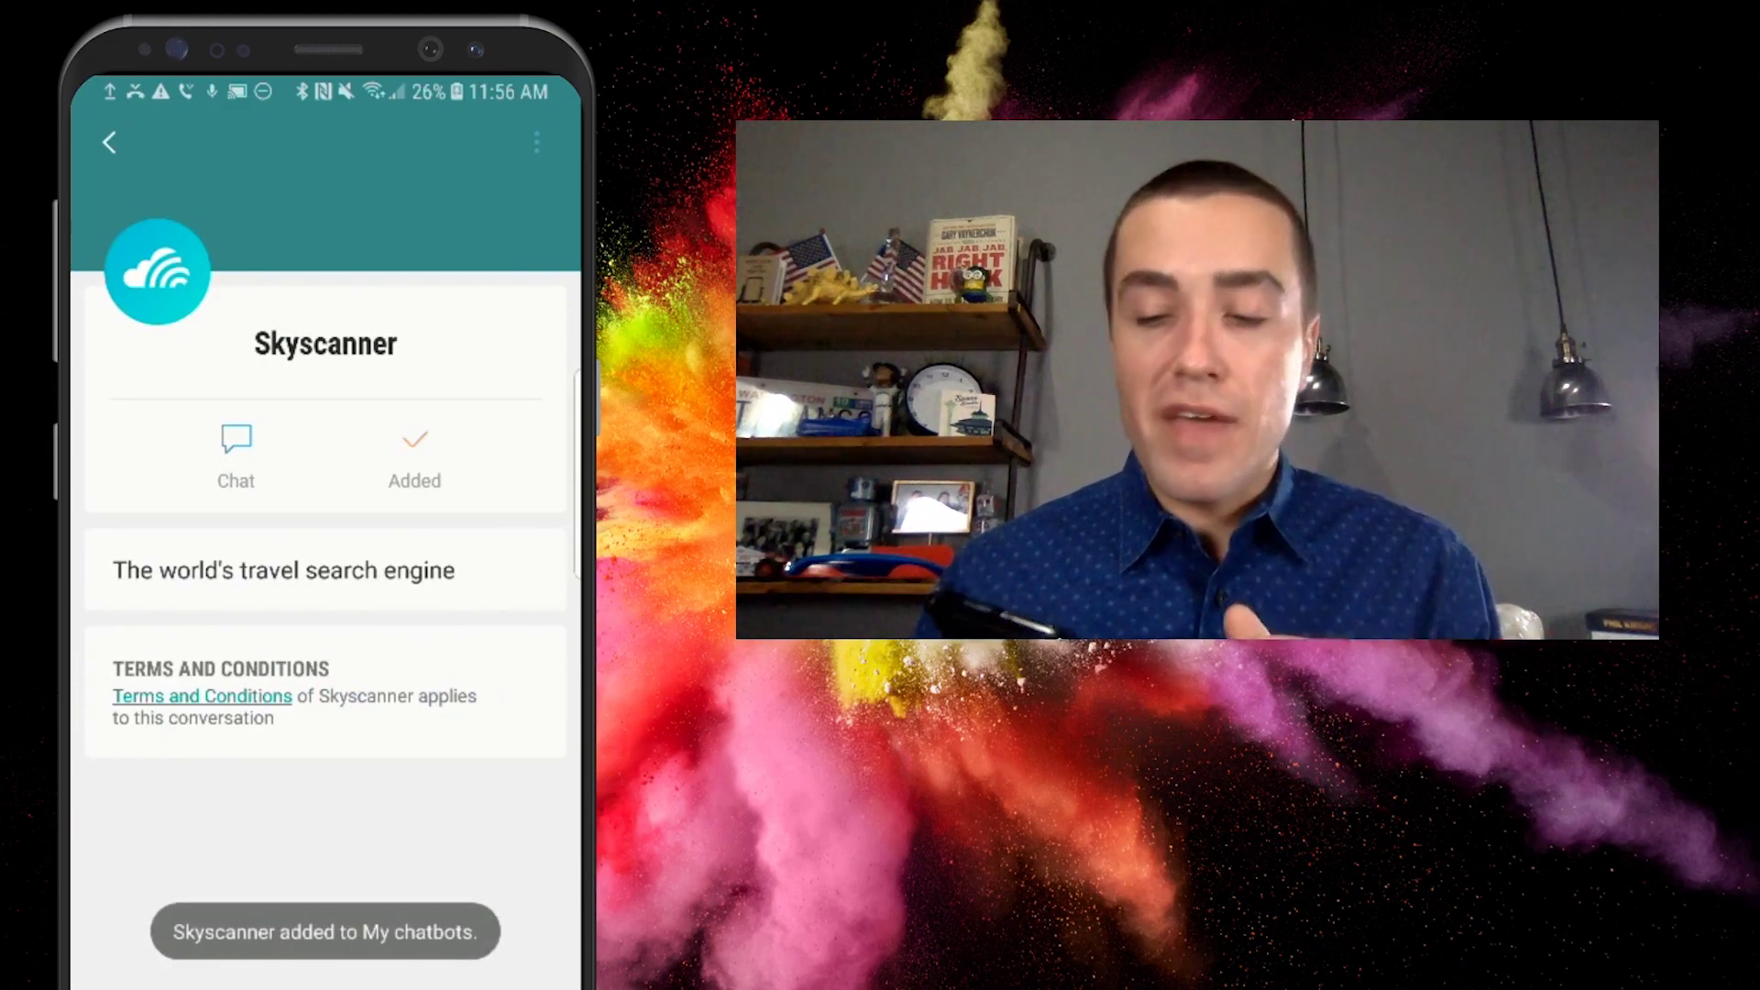
Confirm Skyscanner is listed among the eight saved chatbots and reopen its profile
{"action": "left_click", "coordinate": [109, 142]}
{"action": "left_click", "coordinate": [350, 205]}
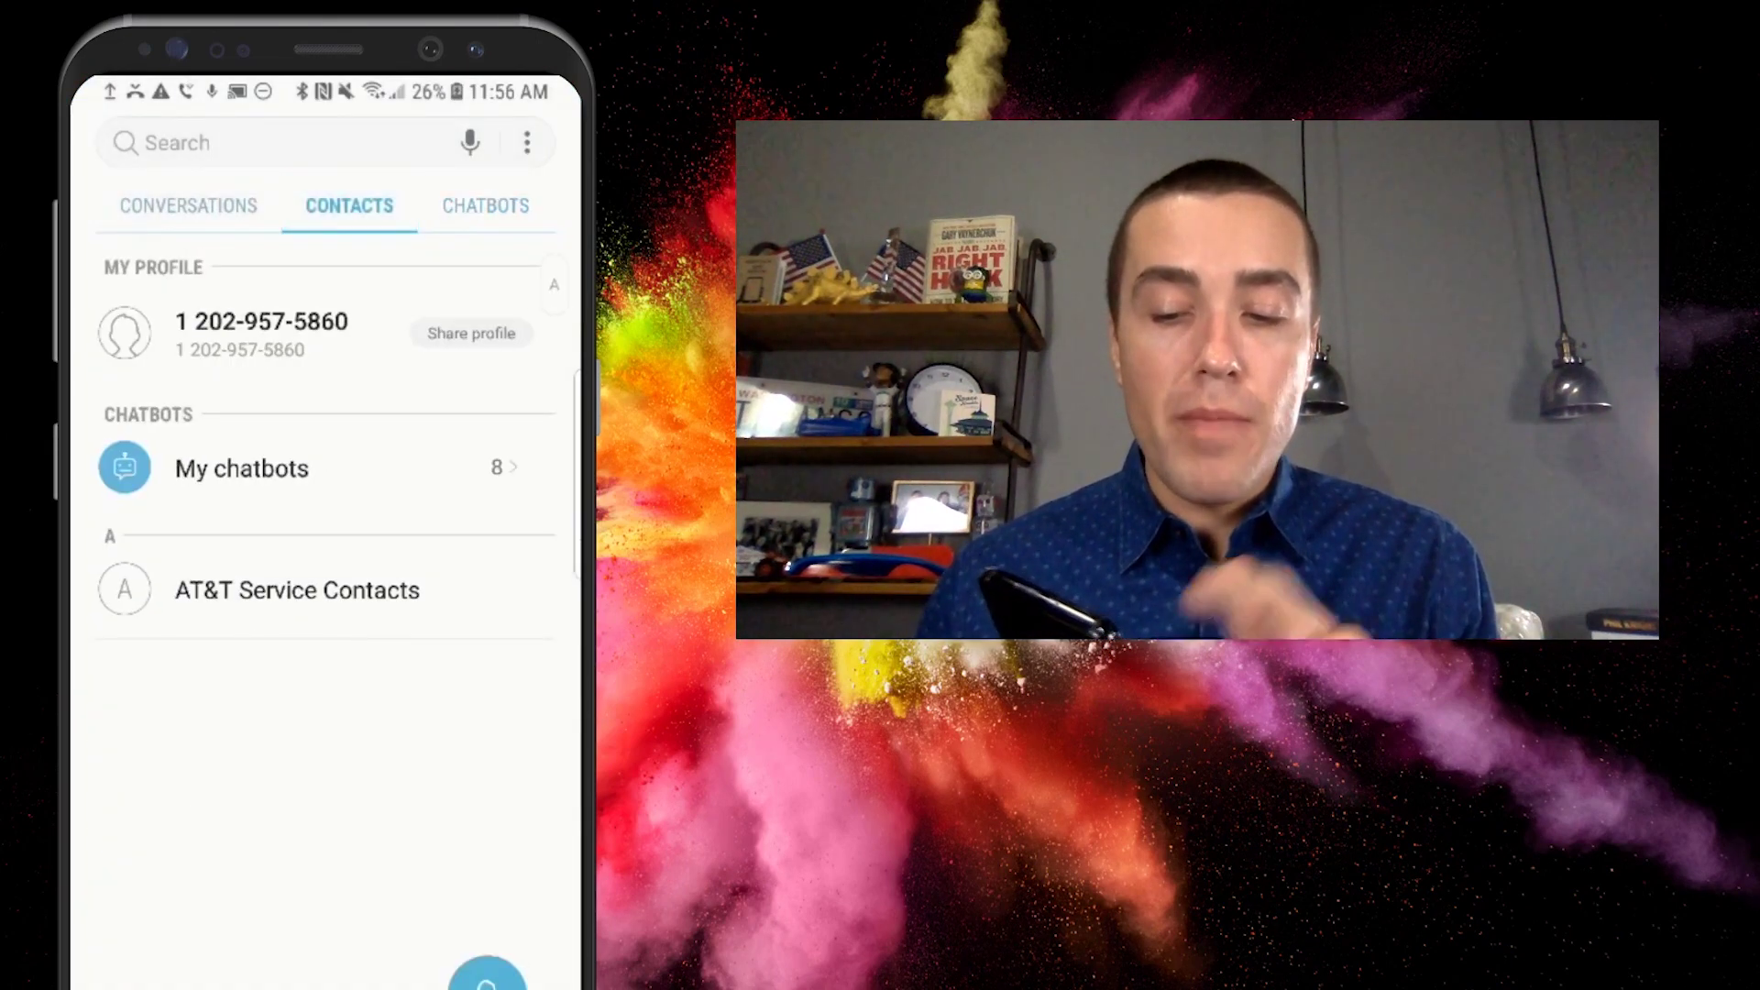
{"action": "left_click", "coordinate": [242, 468]}
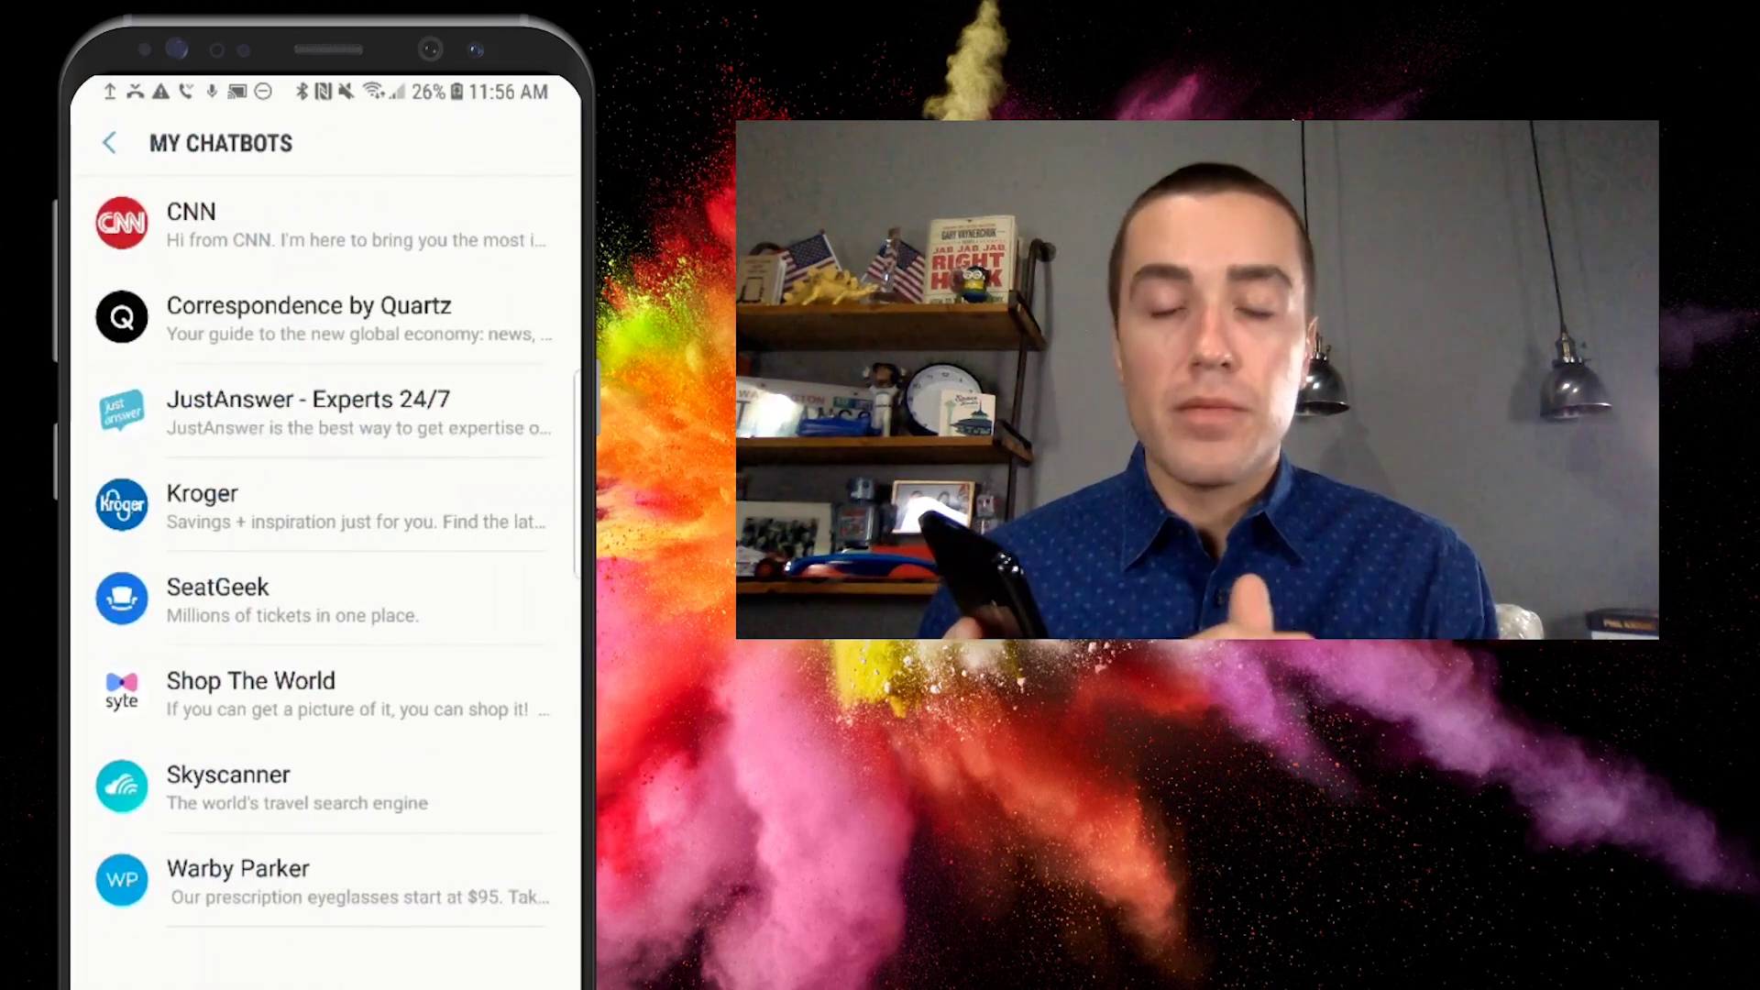
{"action": "left_click", "coordinate": [229, 786]}
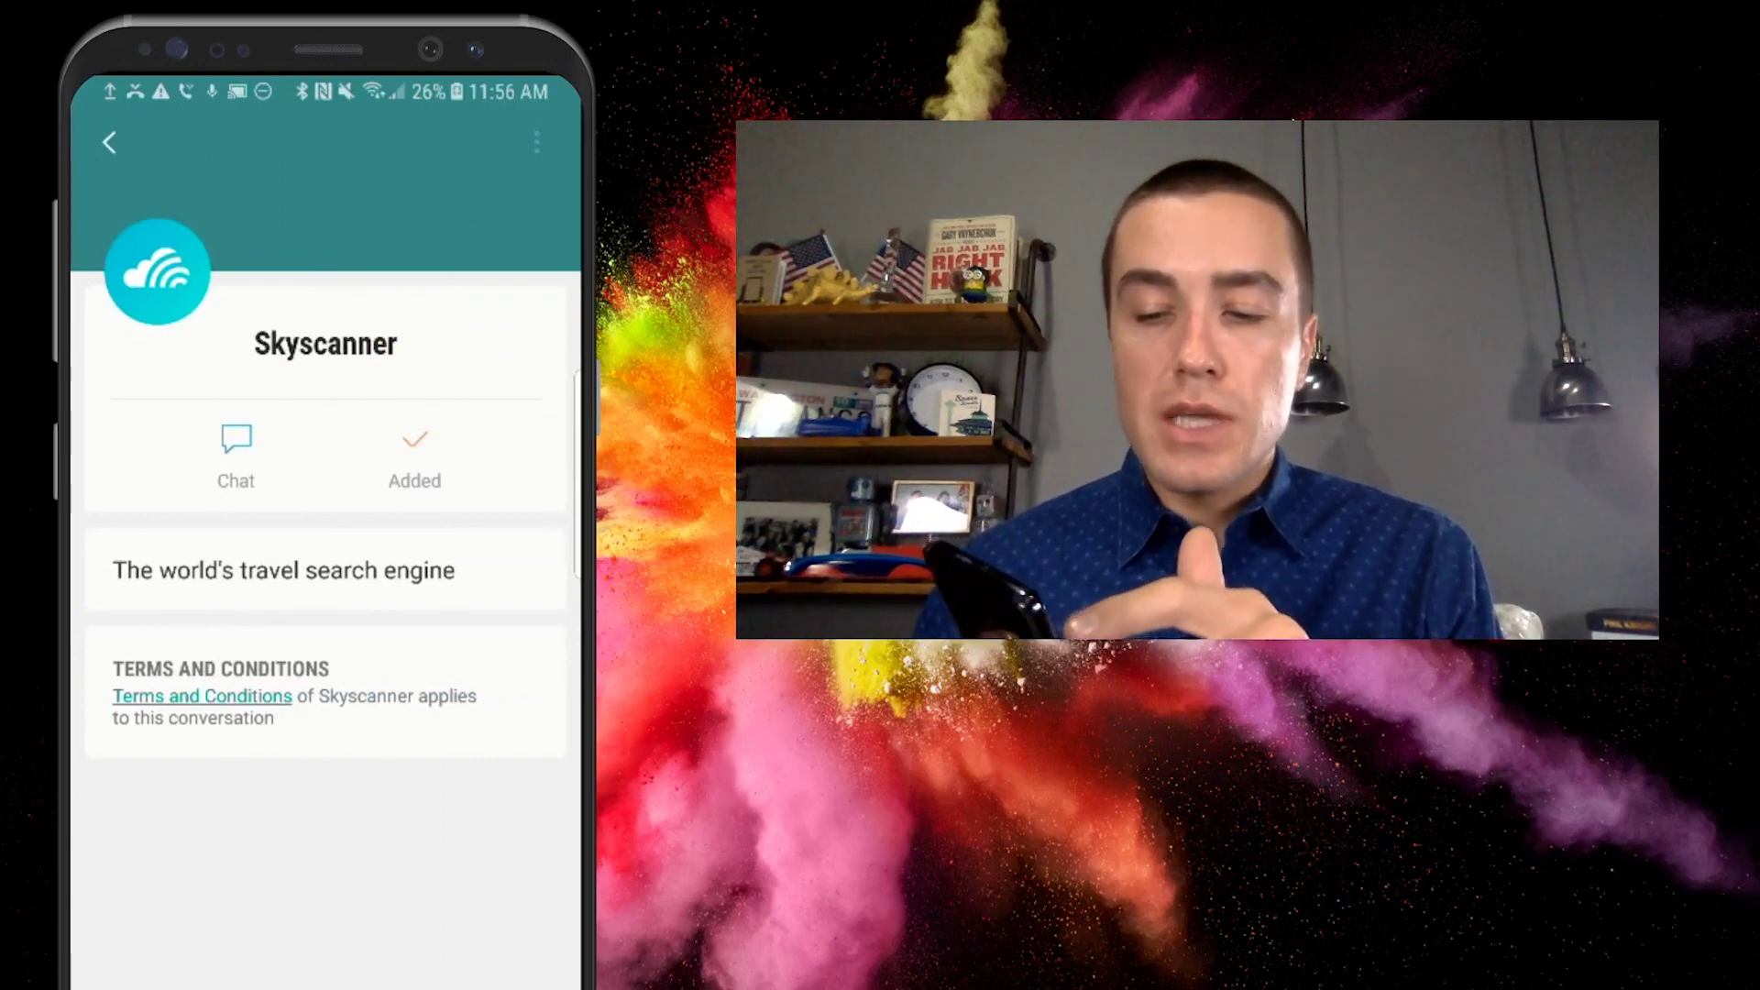
{"action": "left_click", "coordinate": [235, 448]}
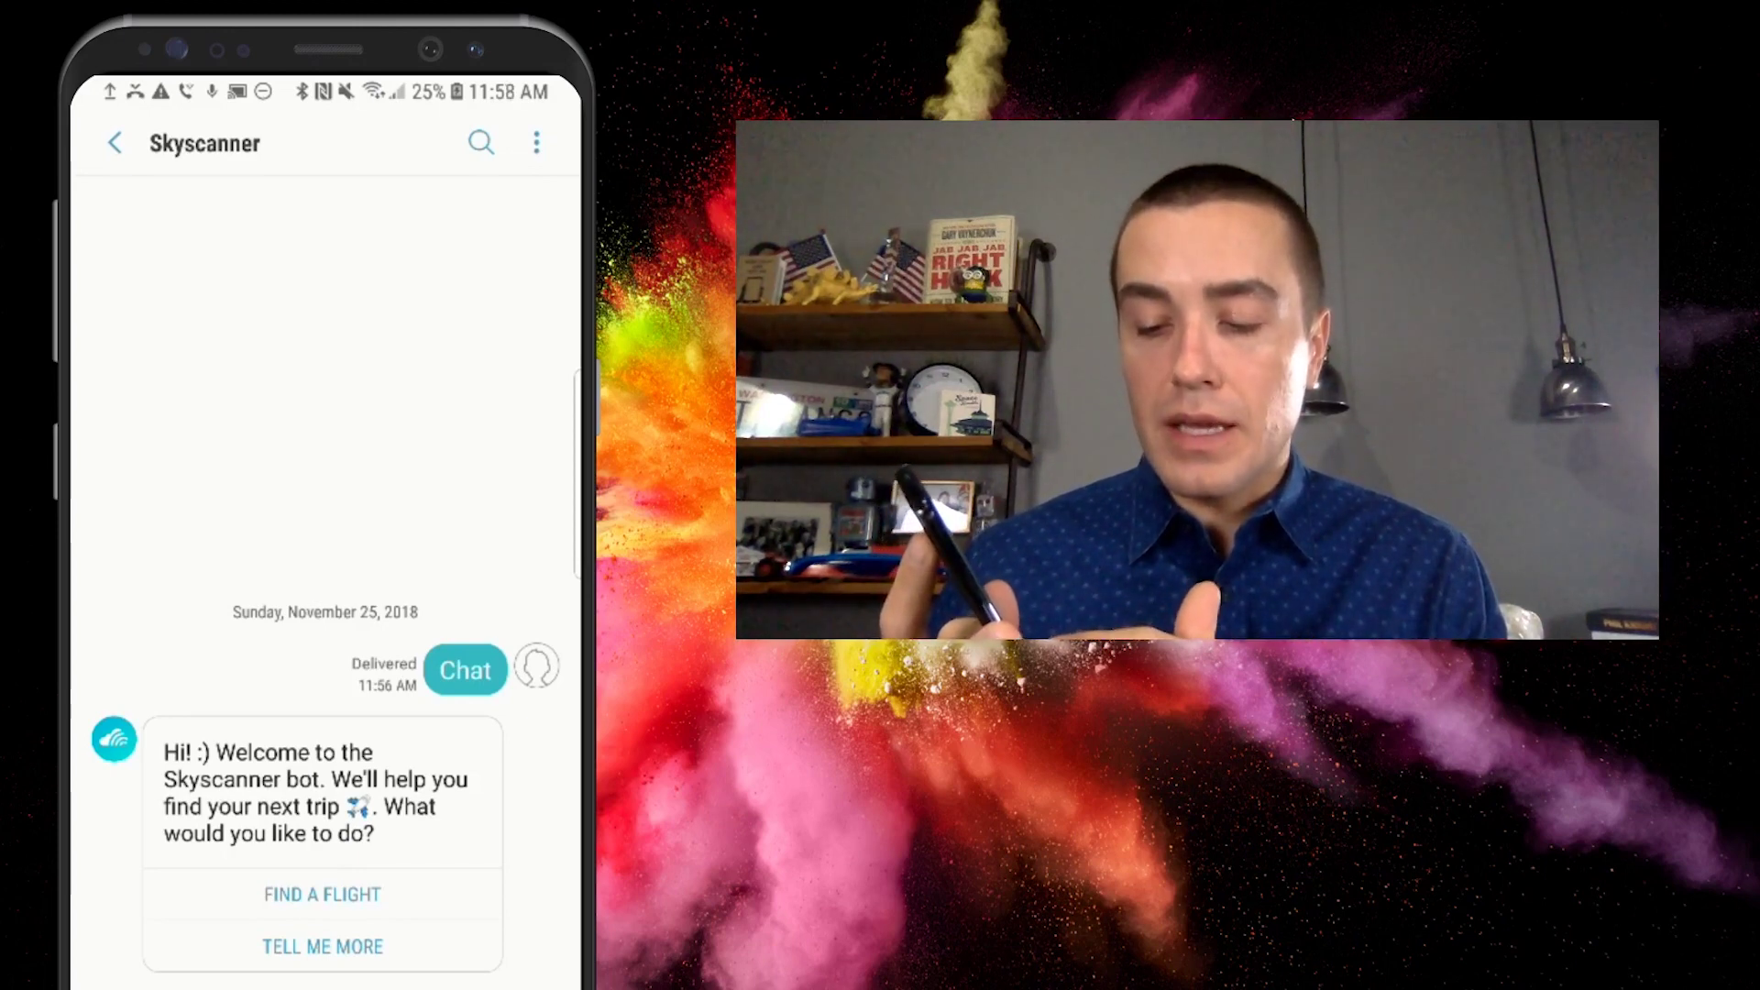
Send 'Find a flight', then 'Show weekend trips', to the Skyscanner bot
{"action": "left_click", "coordinate": [322, 894]}
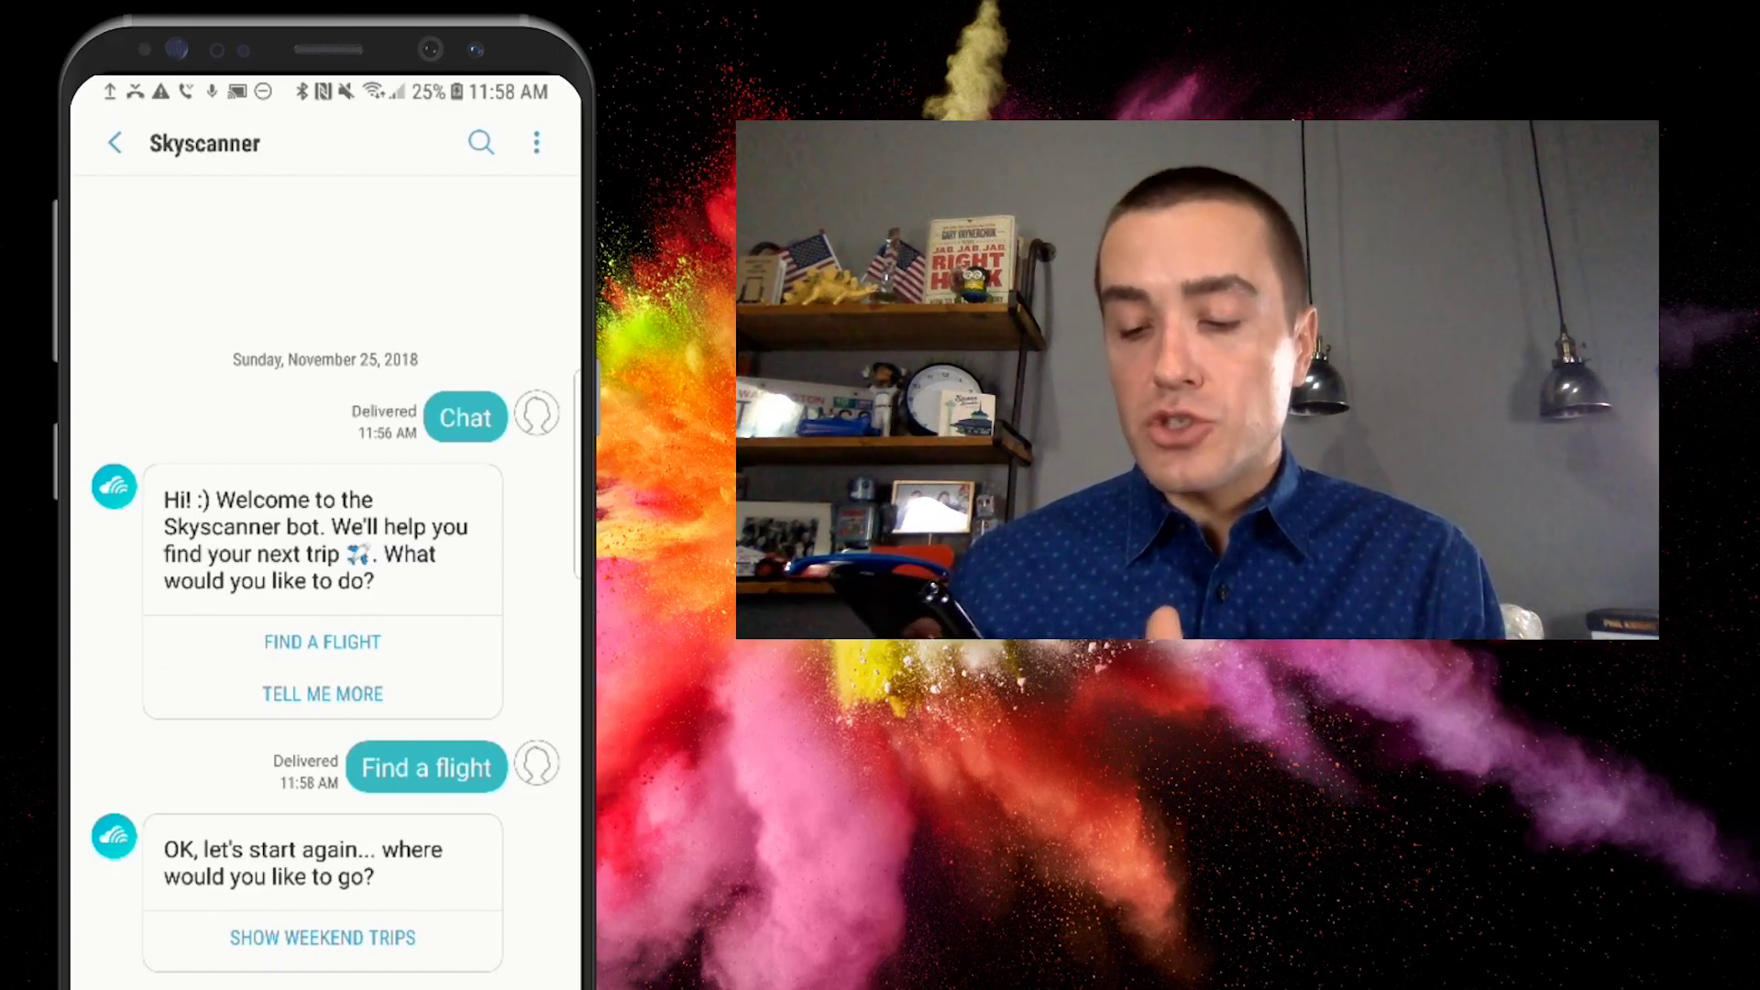
{"action": "left_click", "coordinate": [305, 941]}
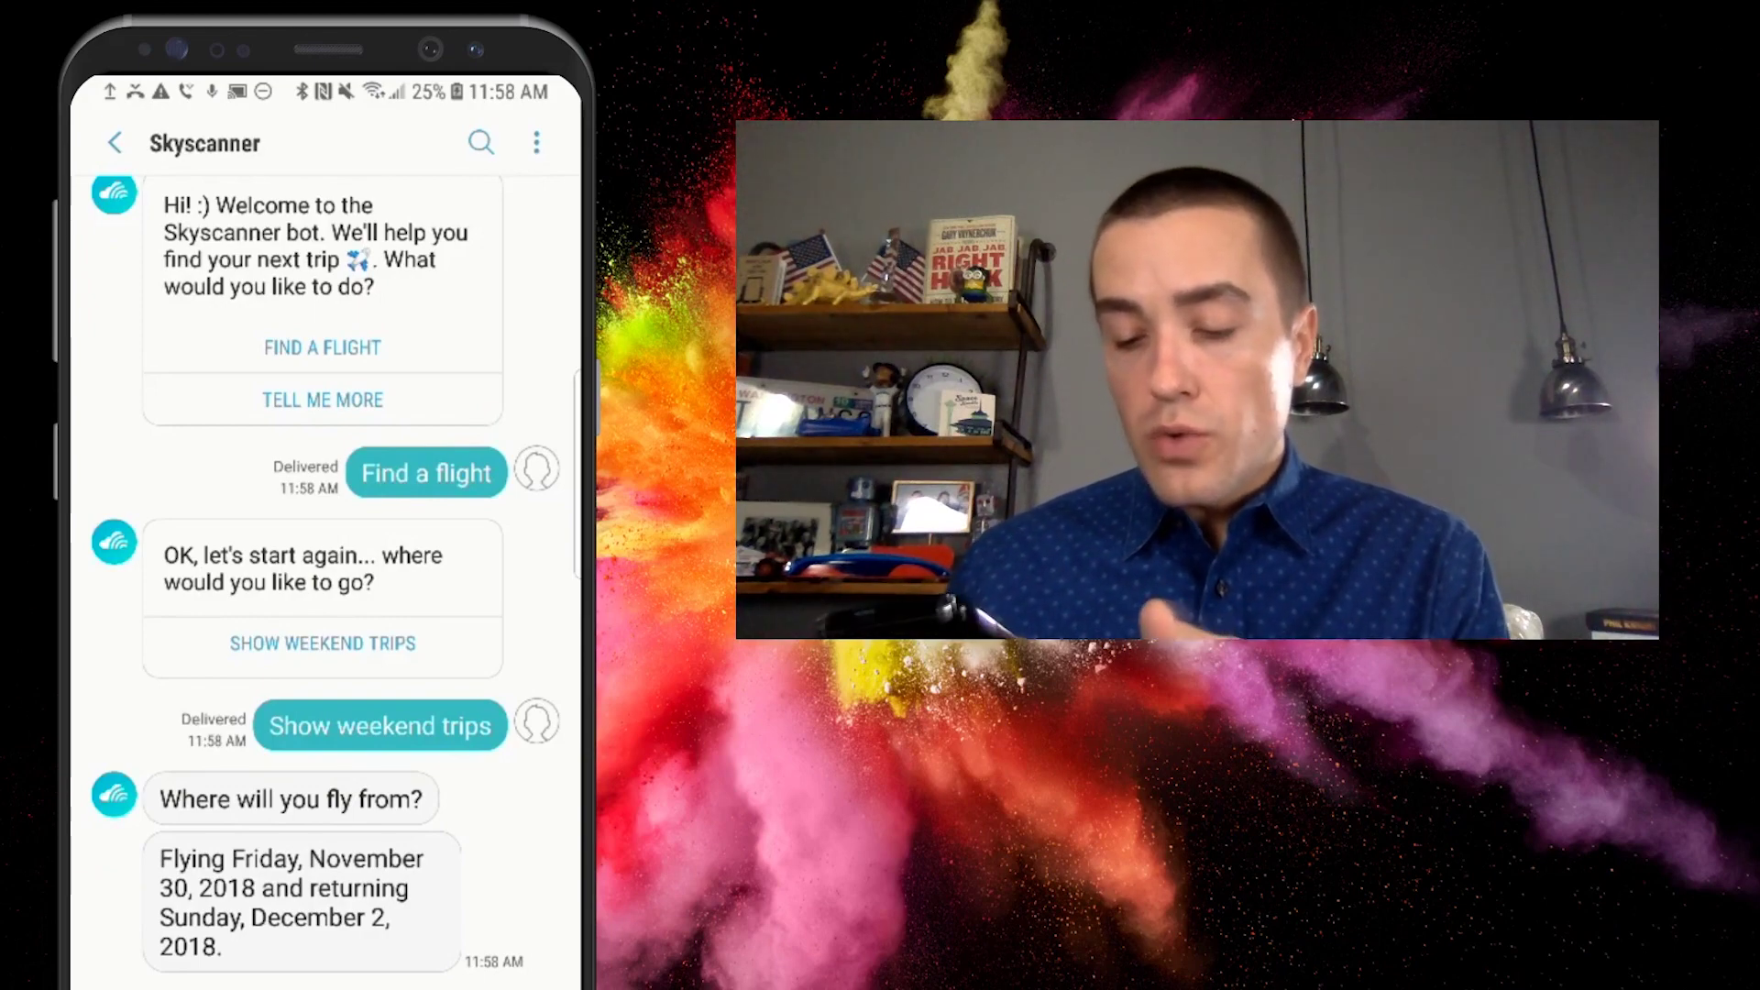
Send 'New York city' as the departure city, correcting the typo first
{"action": "left_click", "coordinate": [317, 607]}
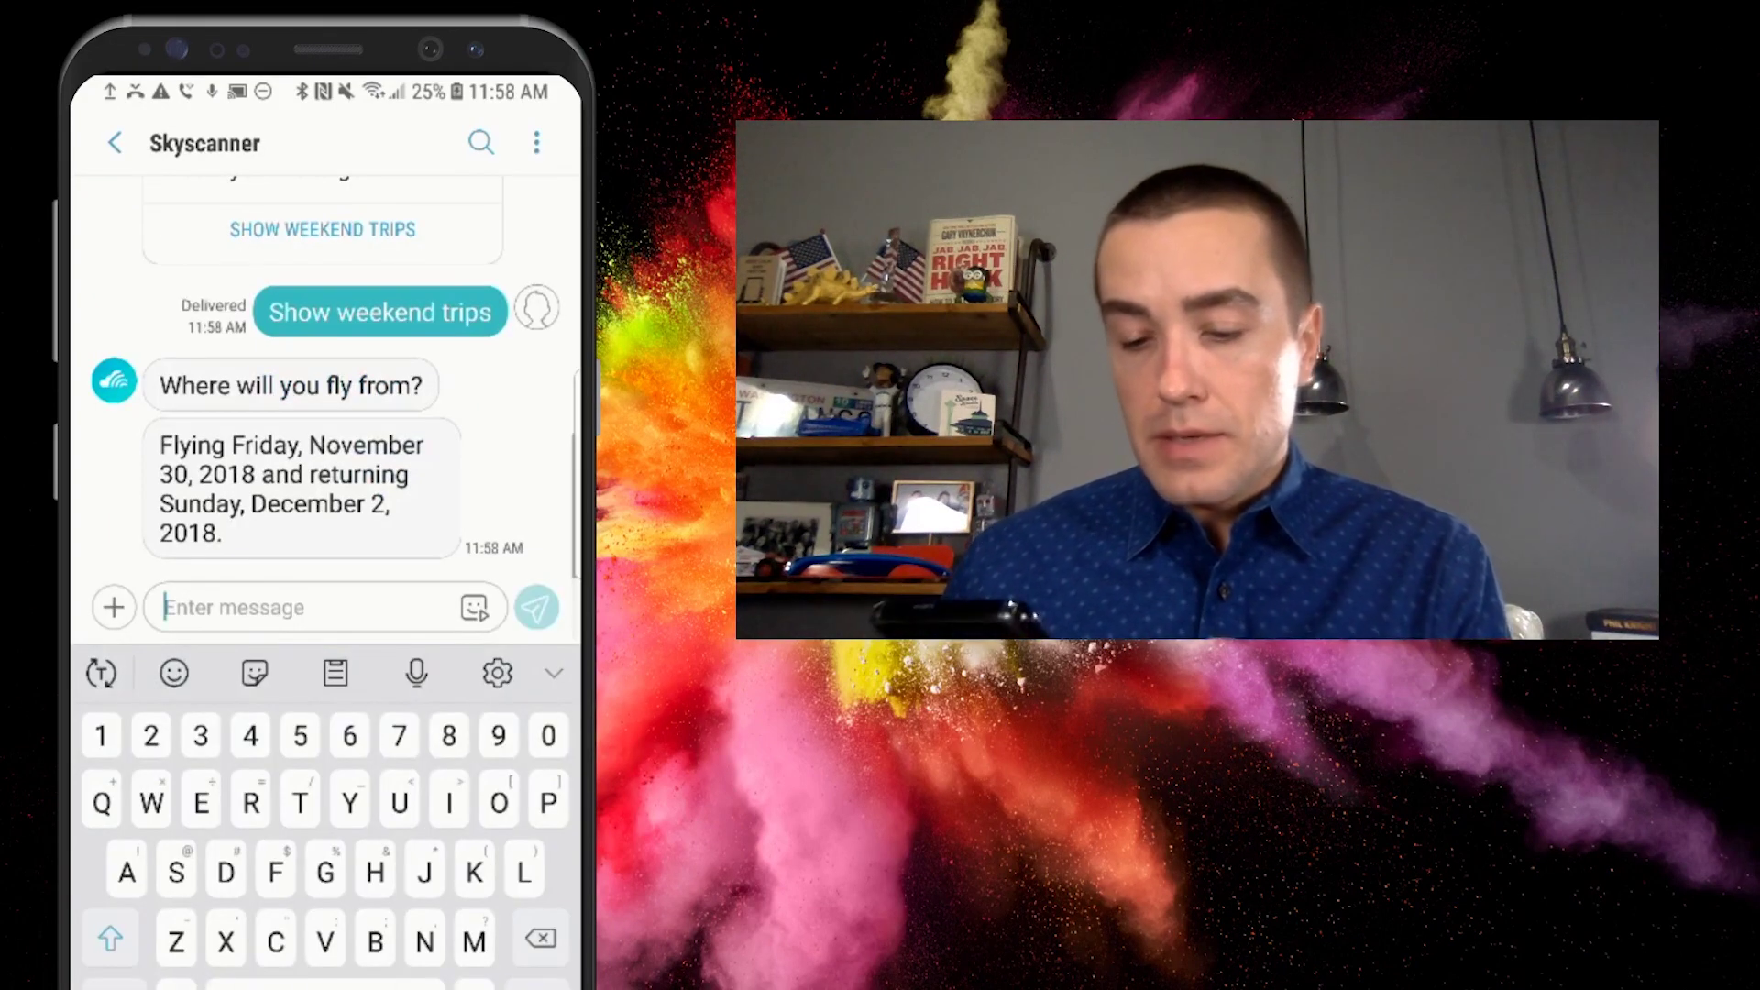
{"action": "type", "text": "Sesttle"}
{"action": "key", "text": "BackSpace"}
{"action": "key", "text": "BackSpace"}
{"action": "key", "text": "BackSpace"}
{"action": "key", "text": "BackSpace"}
{"action": "key", "text": "BackSpace"}
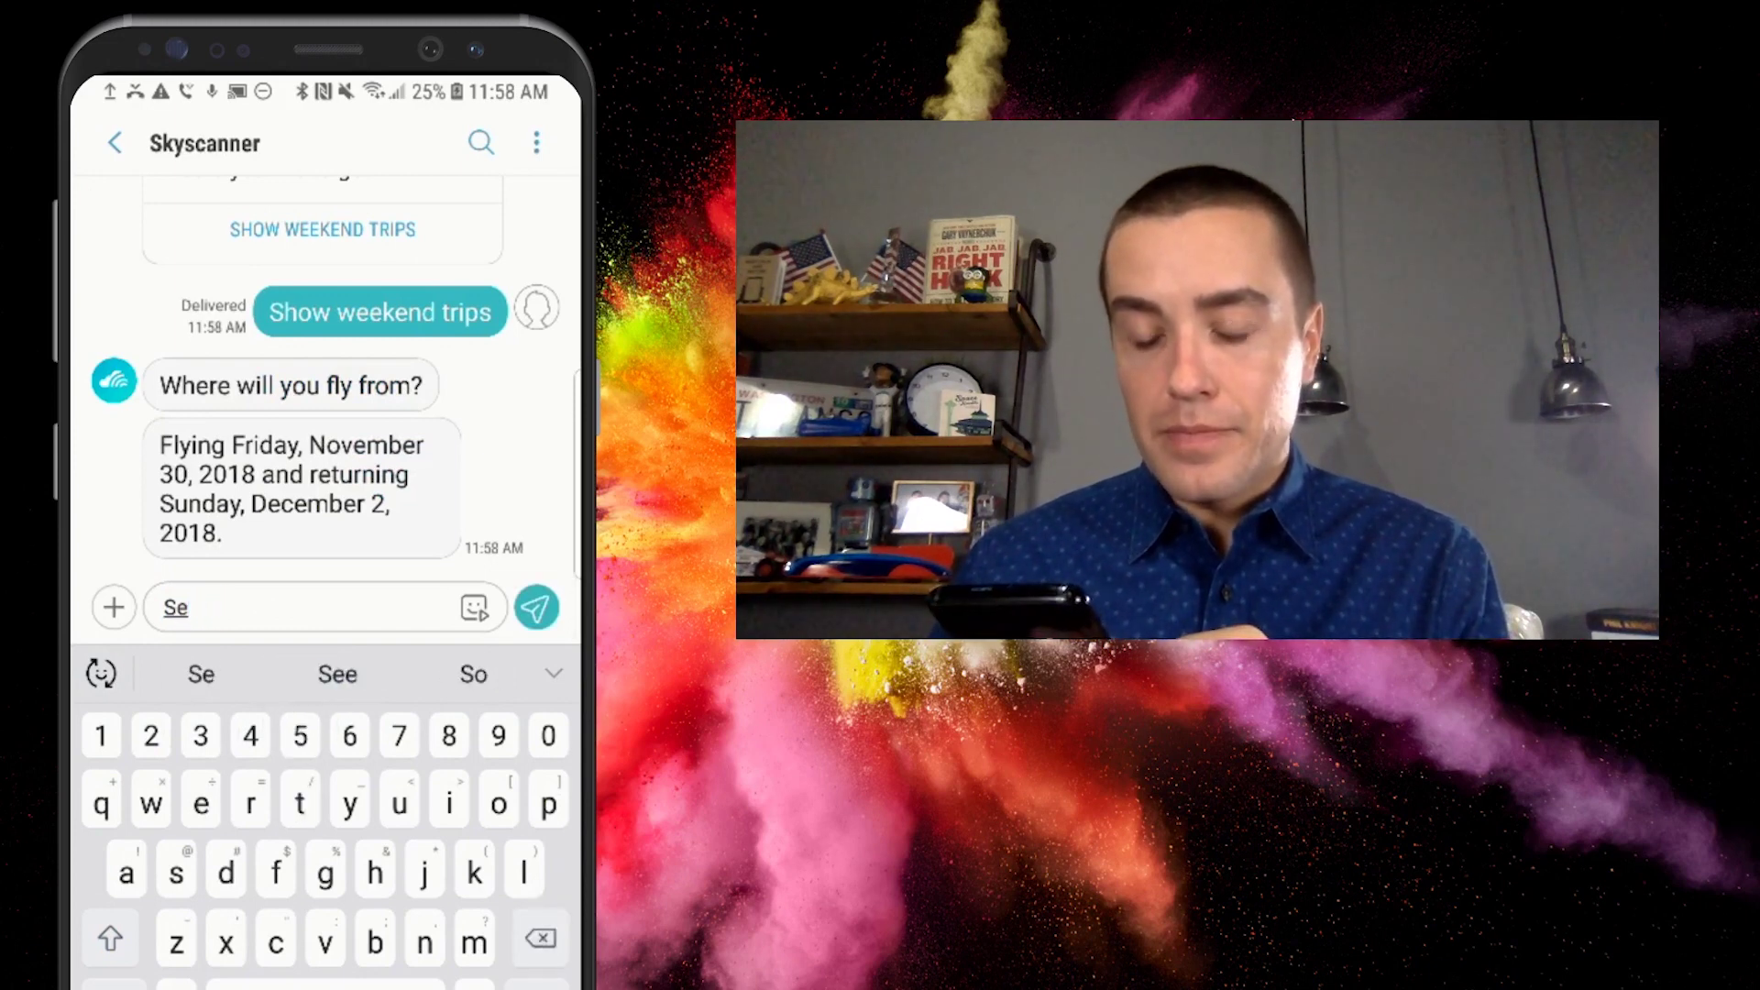
{"action": "key", "text": "BackSpace"}
{"action": "key", "text": "BackSpace"}
{"action": "type", "text": "Newyork"}
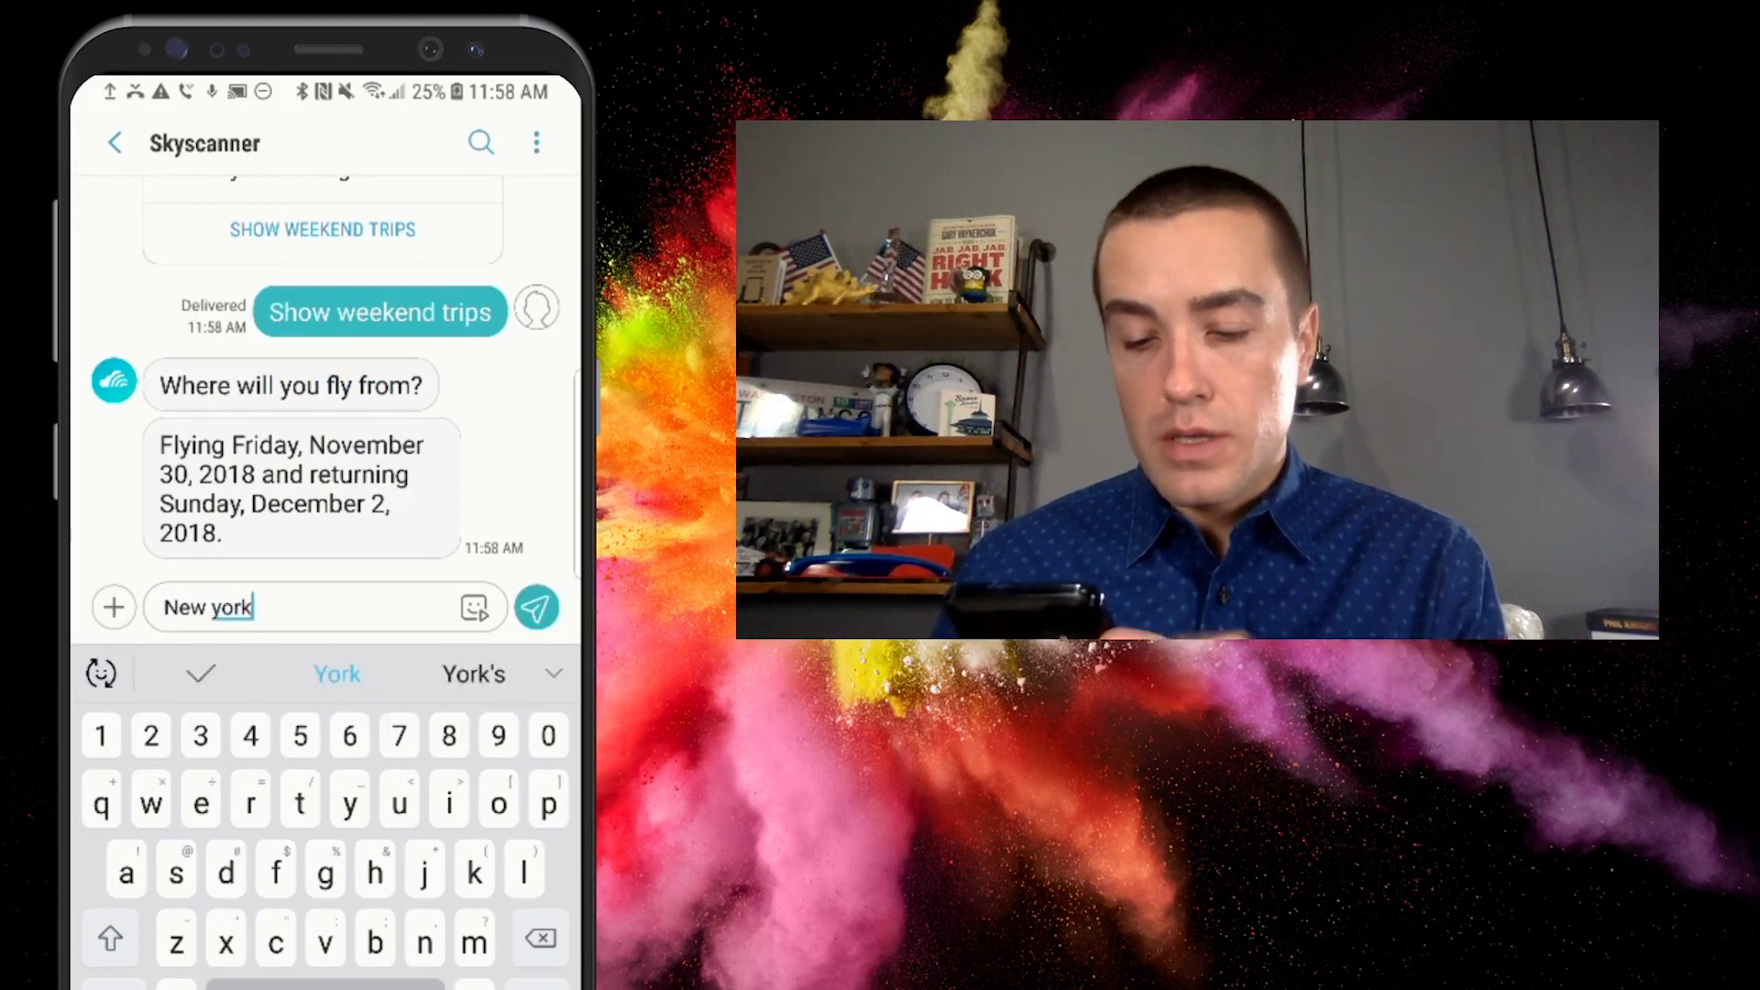
{"action": "type", "text": "cit"}
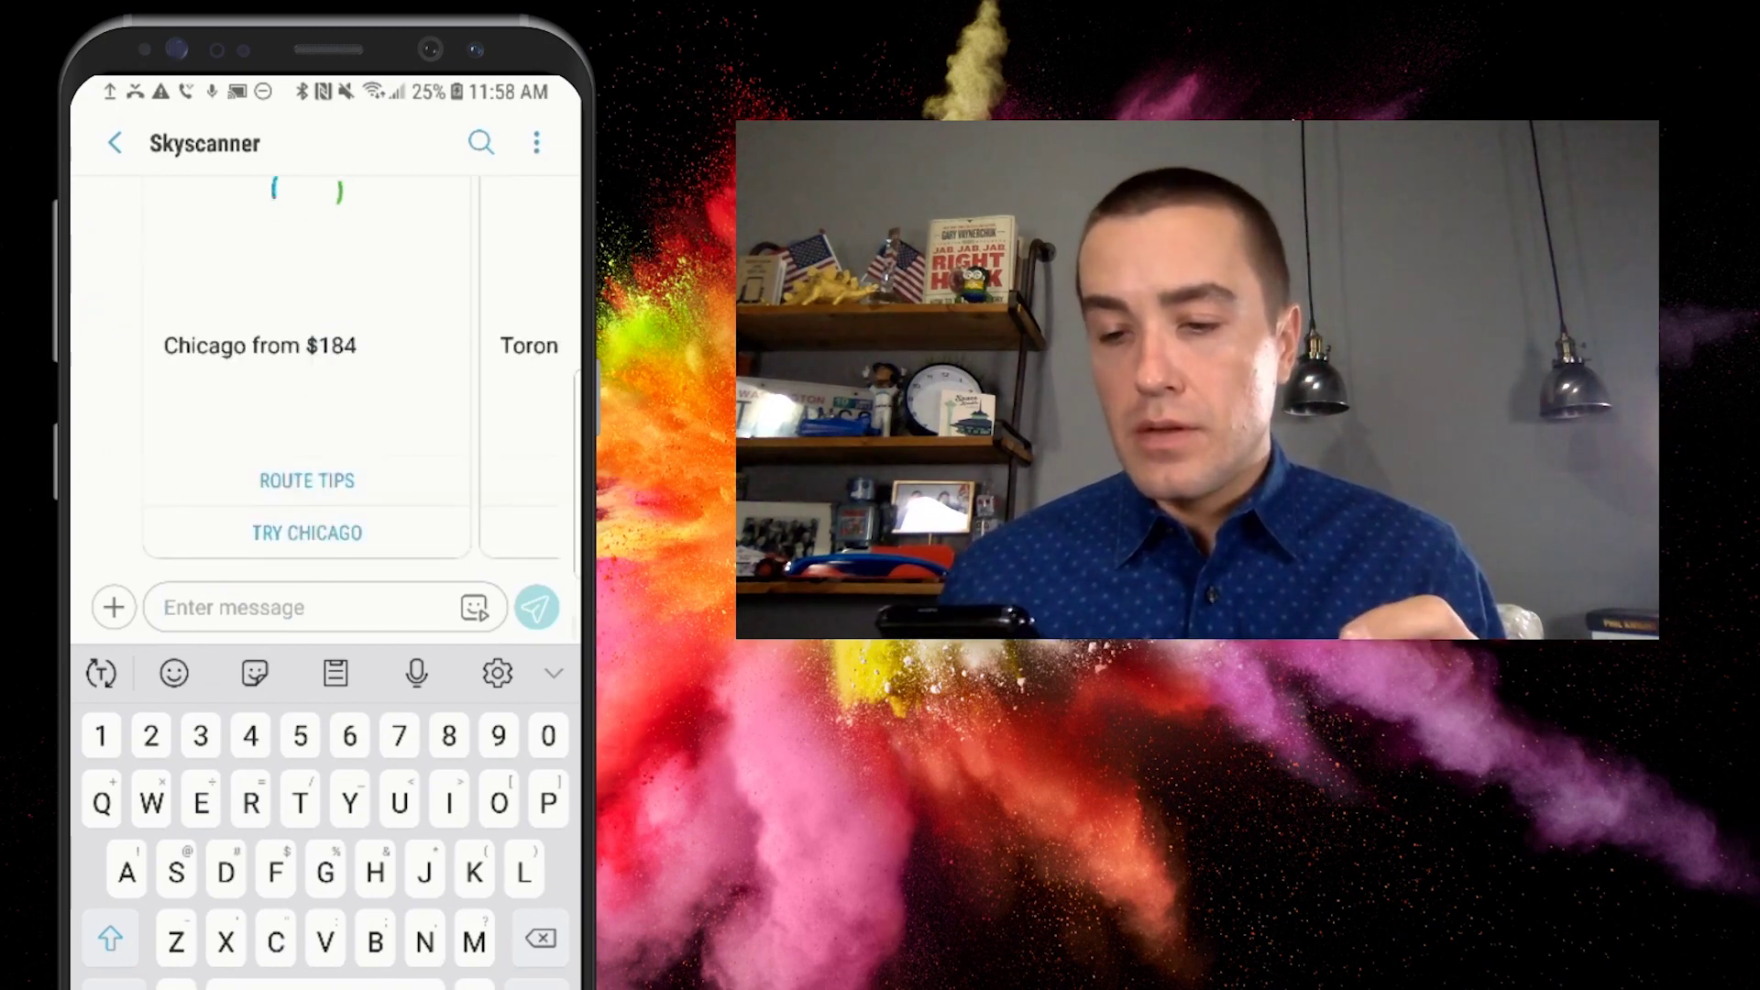
{"action": "key", "text": "Escape"}
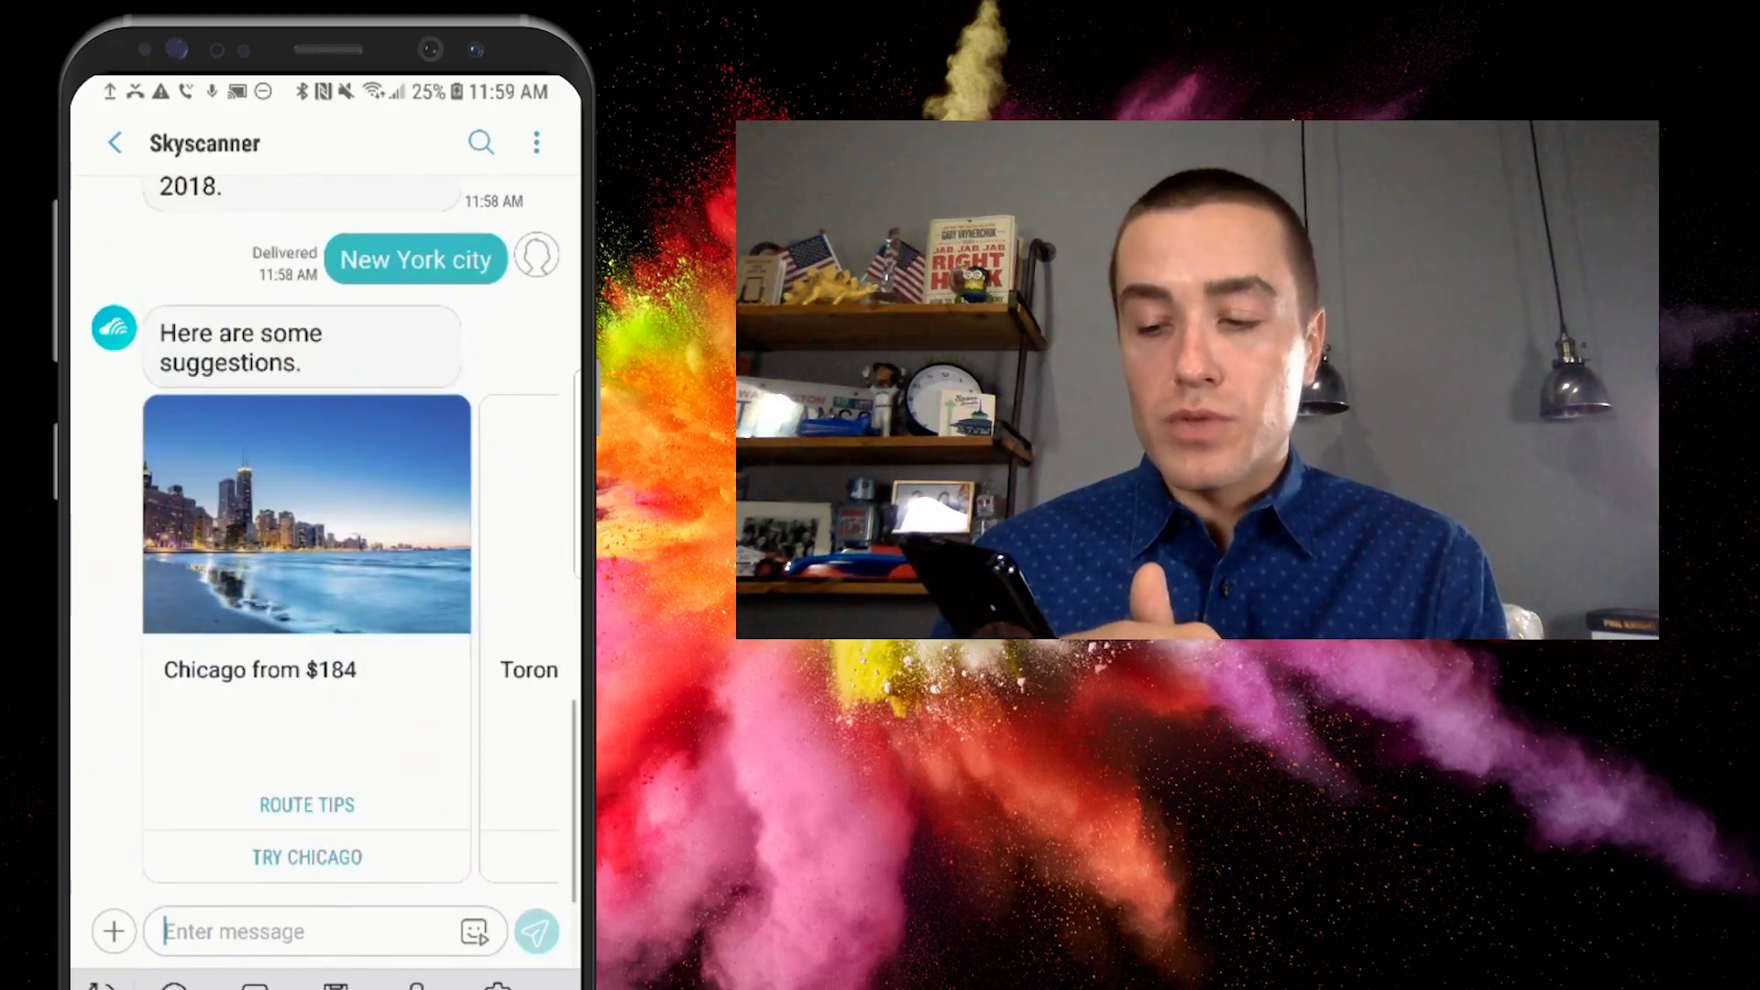
{"action": "scroll", "coordinate": [350, 639], "scroll_direction": "right", "scroll_amount": 3}
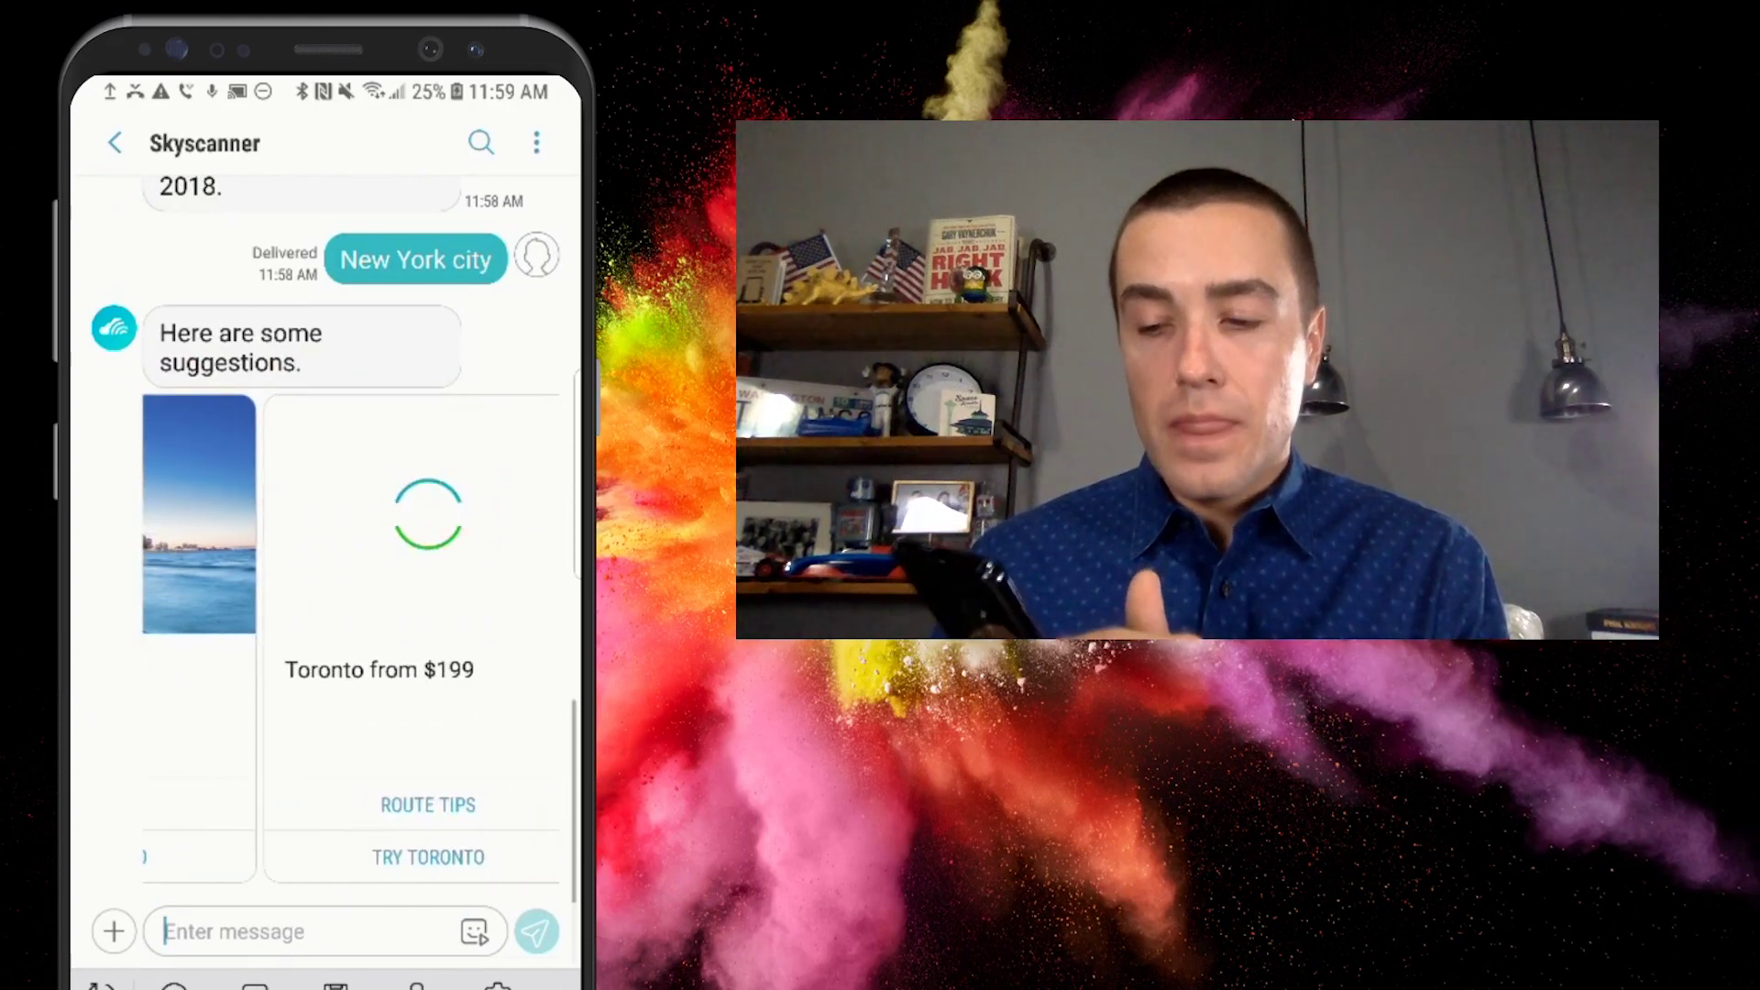
{"action": "scroll", "coordinate": [351, 550], "scroll_direction": "right", "scroll_amount": 3}
{"action": "scroll", "coordinate": [350, 550], "scroll_direction": "right", "scroll_amount": 3}
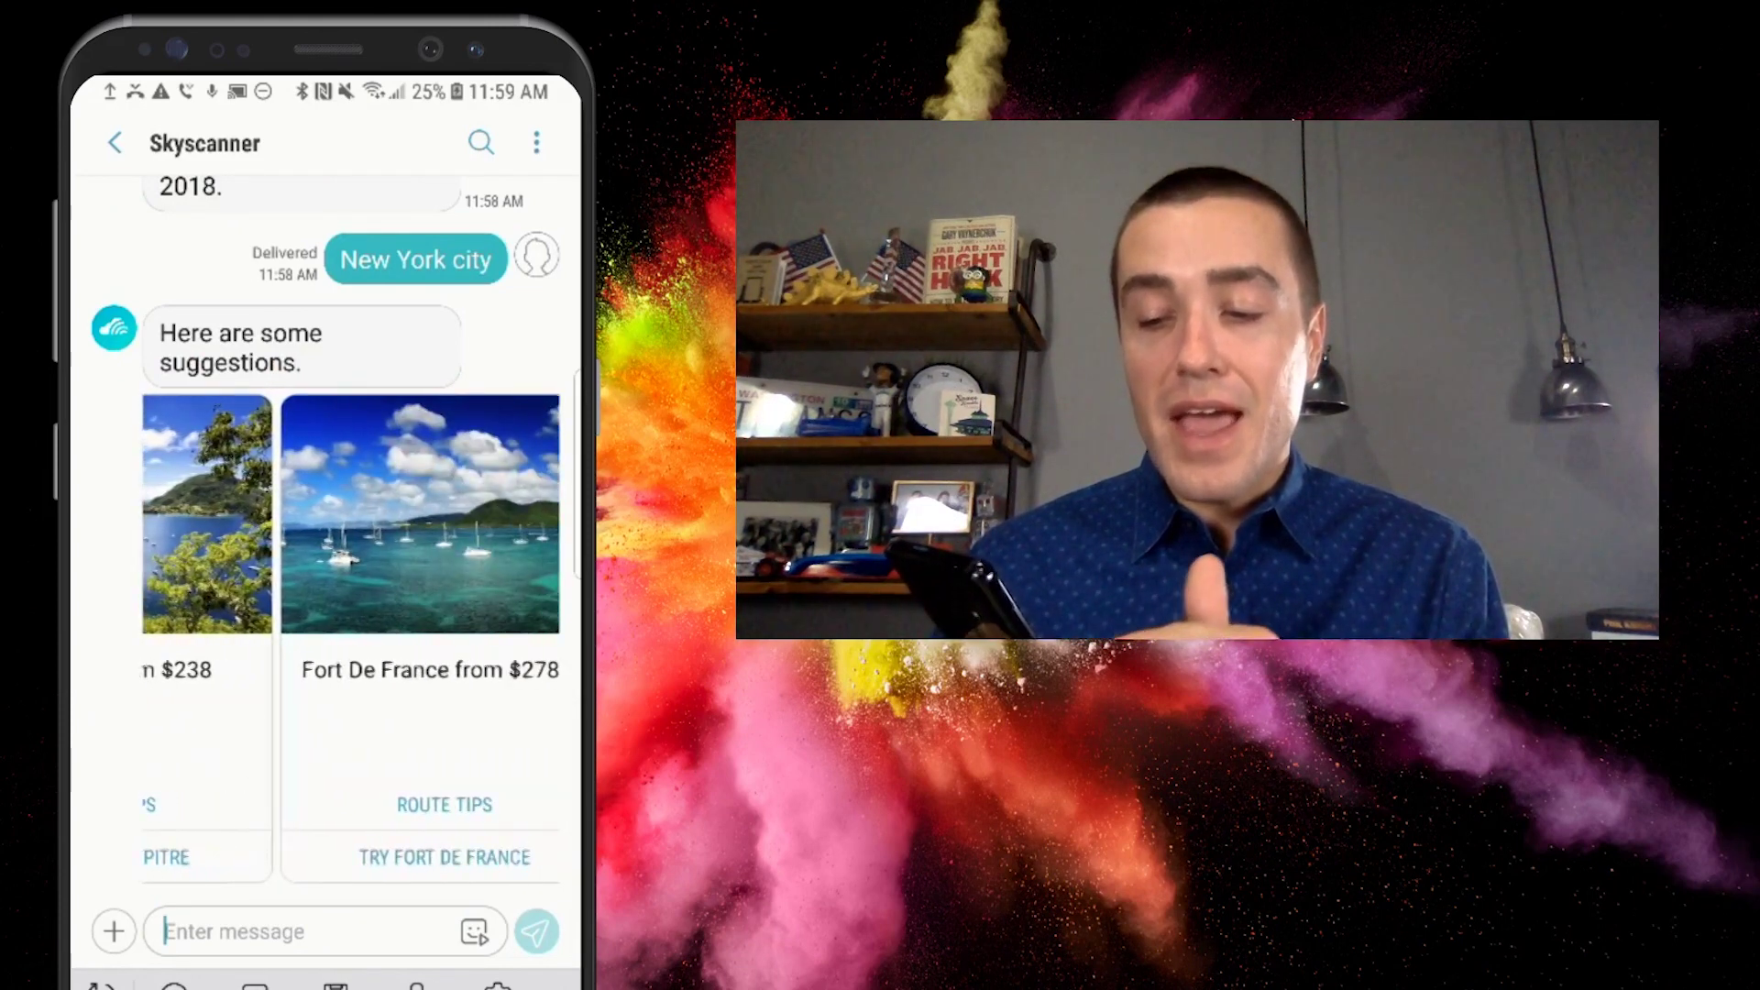
{"action": "scroll", "coordinate": [351, 639], "scroll_direction": "right", "scroll_amount": 3}
{"action": "scroll", "coordinate": [351, 639], "scroll_direction": "left", "scroll_amount": 5}
{"action": "scroll", "coordinate": [351, 639], "scroll_direction": "left", "scroll_amount": 3}
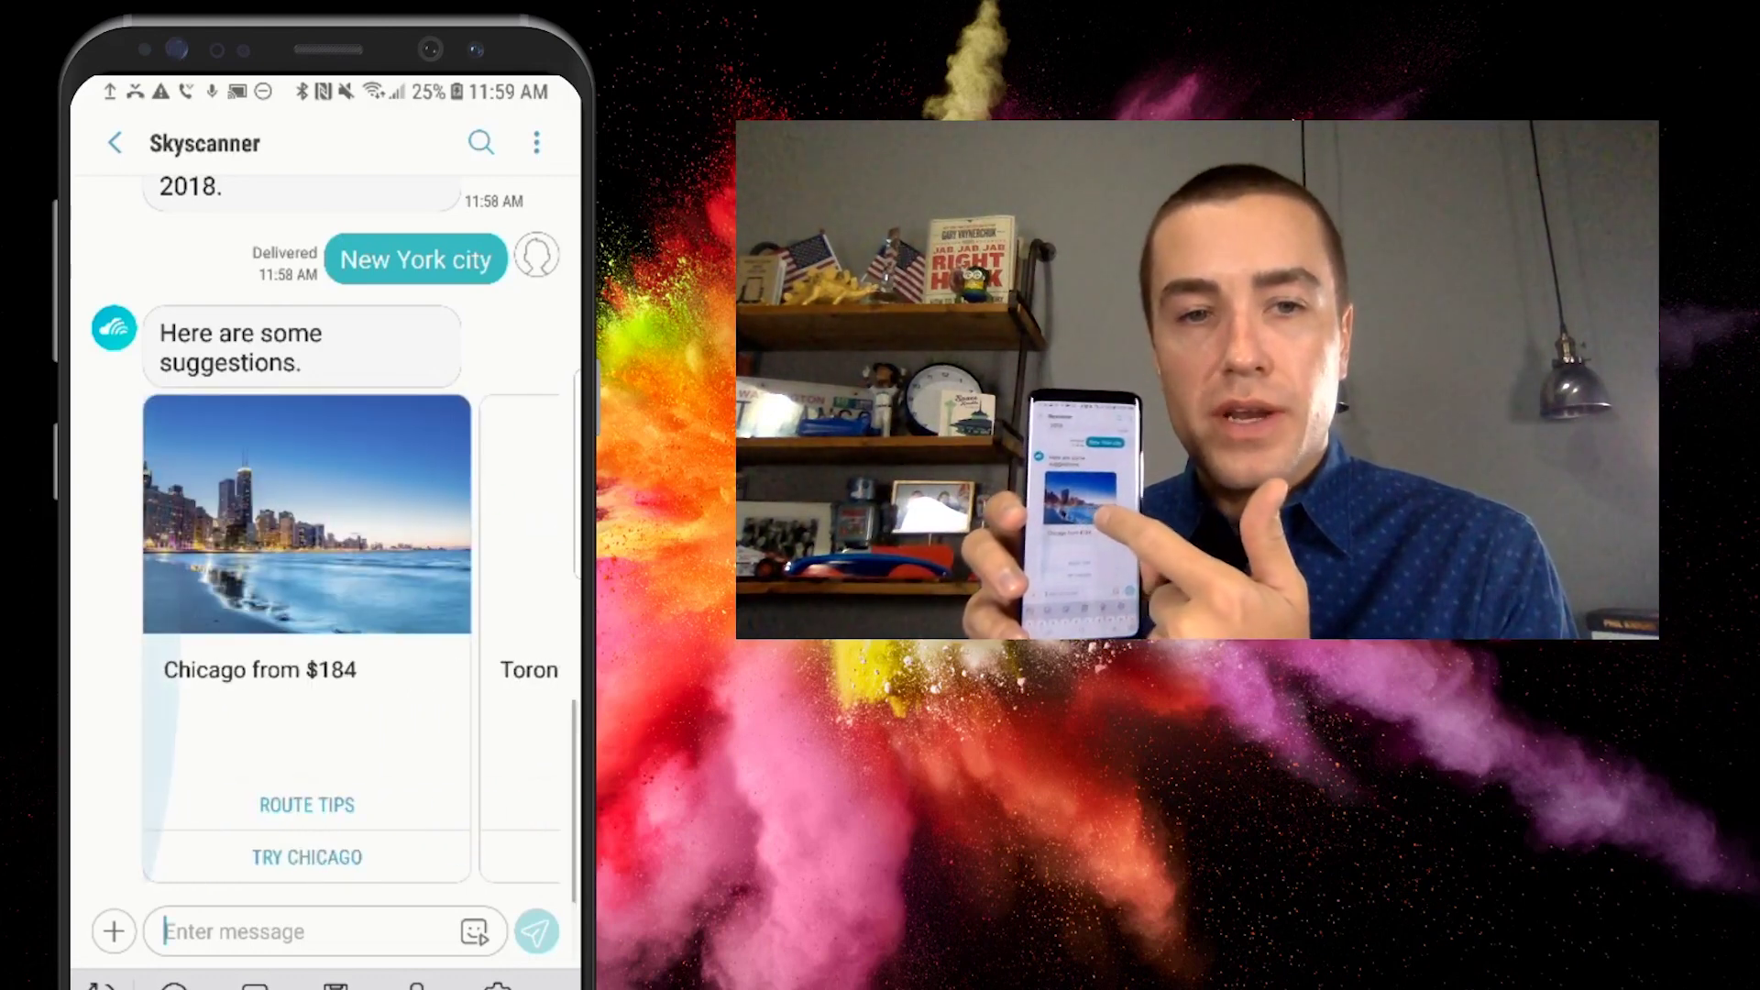
{"action": "scroll", "coordinate": [350, 550], "scroll_direction": "up", "scroll_amount": 1}
{"action": "scroll", "coordinate": [350, 551], "scroll_direction": "up", "scroll_amount": 1}
{"action": "scroll", "coordinate": [351, 550], "scroll_direction": "up", "scroll_amount": 1}
{"action": "scroll", "coordinate": [351, 605], "scroll_direction": "right", "scroll_amount": 2}
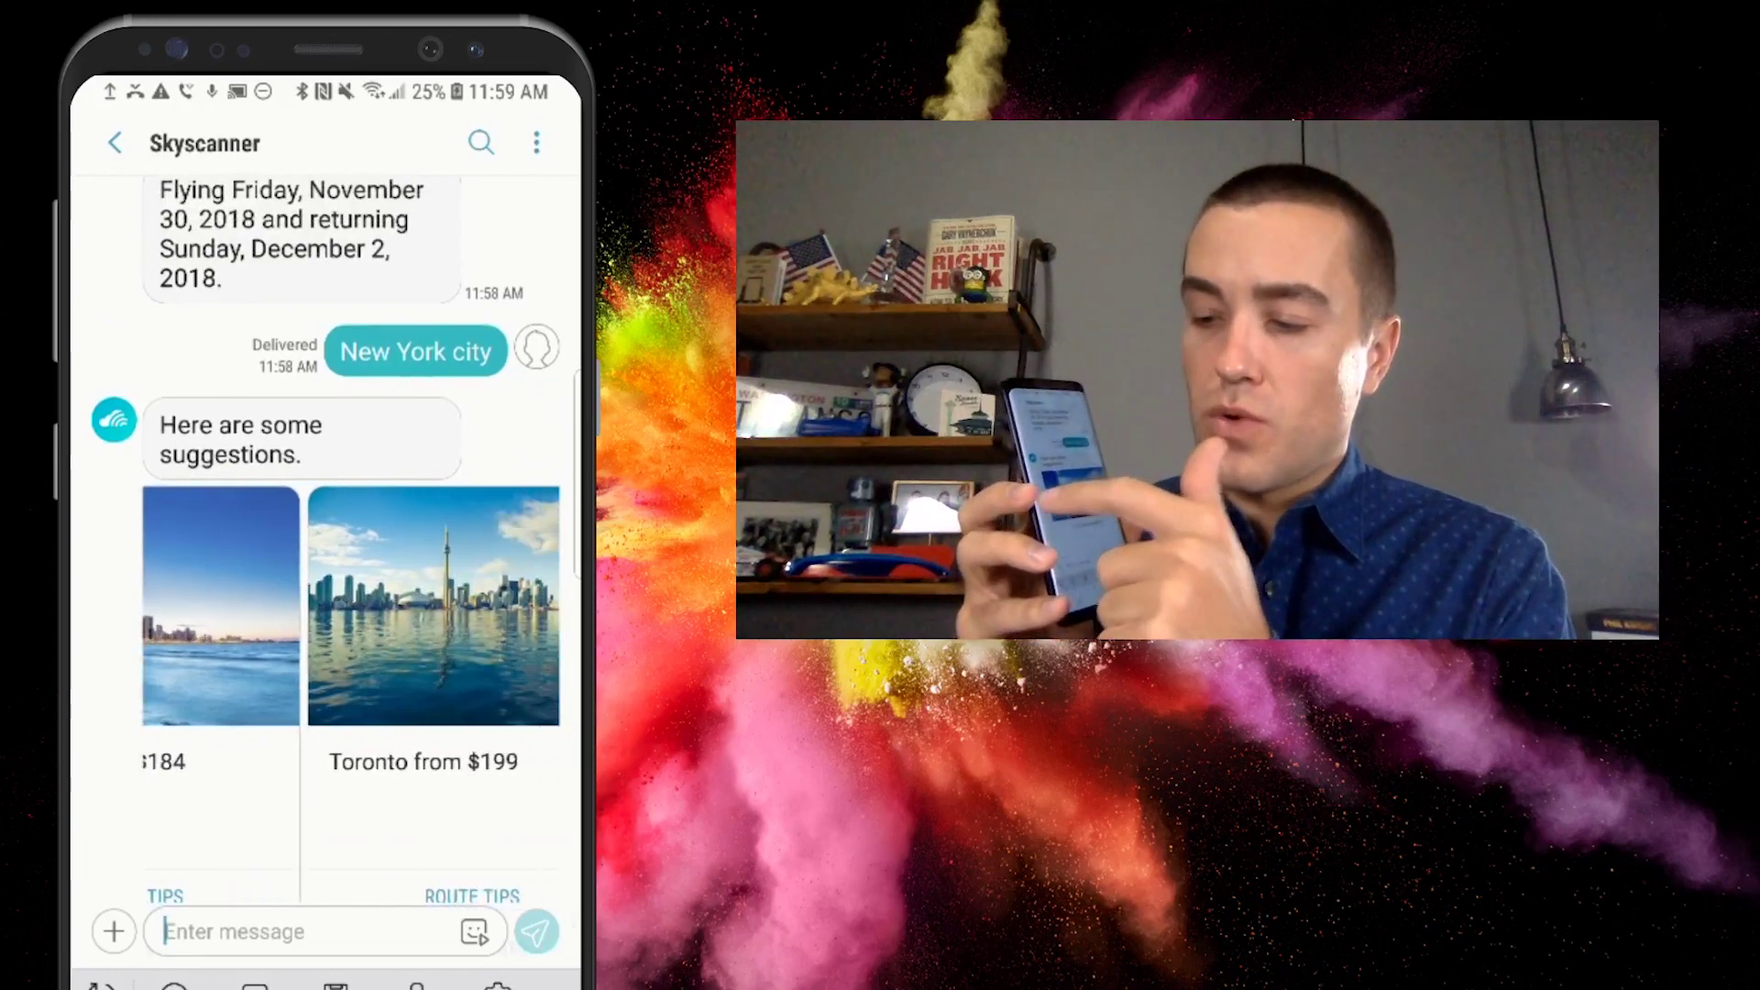
{"action": "scroll", "coordinate": [351, 605], "scroll_direction": "right", "scroll_amount": 3}
{"action": "scroll", "coordinate": [351, 606], "scroll_direction": "left", "scroll_amount": 3}
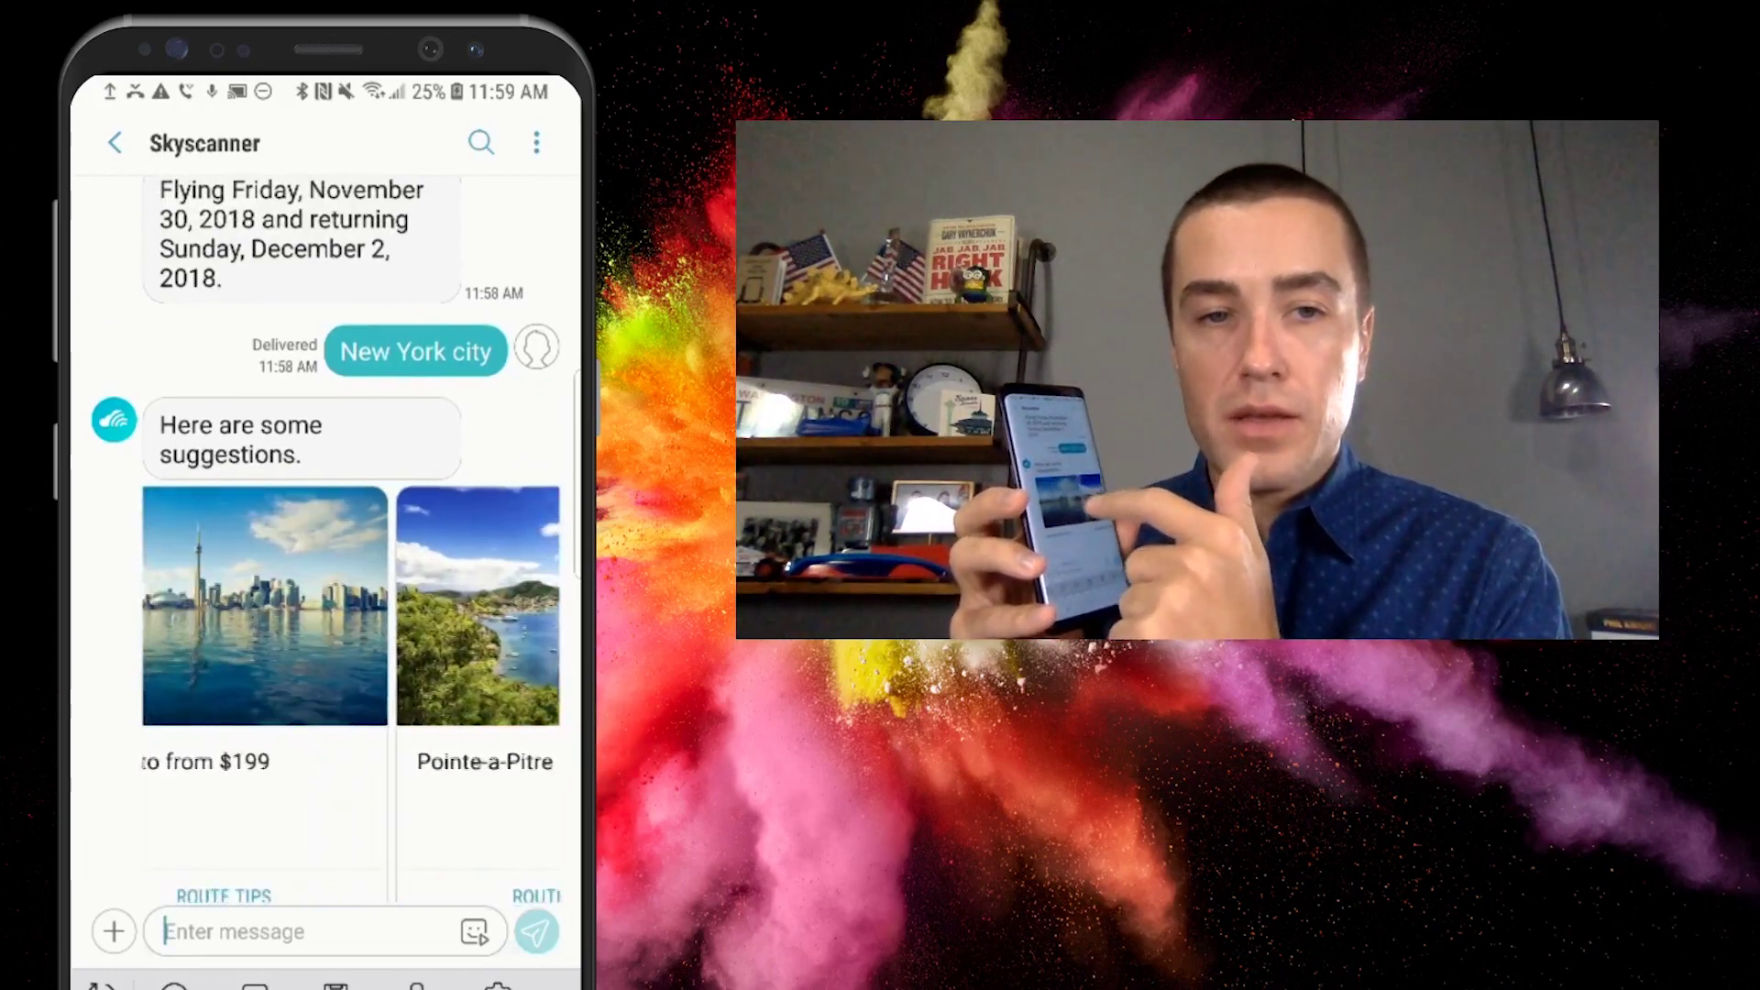
{"action": "scroll", "coordinate": [351, 605], "scroll_direction": "left", "scroll_amount": 1}
{"action": "scroll", "coordinate": [351, 605], "scroll_direction": "right", "scroll_amount": 1}
{"action": "scroll", "coordinate": [351, 605], "scroll_direction": "right", "scroll_amount": 1}
{"action": "scroll", "coordinate": [350, 606], "scroll_direction": "right", "scroll_amount": 2}
{"action": "scroll", "coordinate": [351, 605], "scroll_direction": "right", "scroll_amount": 1}
{"action": "scroll", "coordinate": [351, 605], "scroll_direction": "right", "scroll_amount": 1}
{"action": "scroll", "coordinate": [351, 605], "scroll_direction": "right", "scroll_amount": 2}
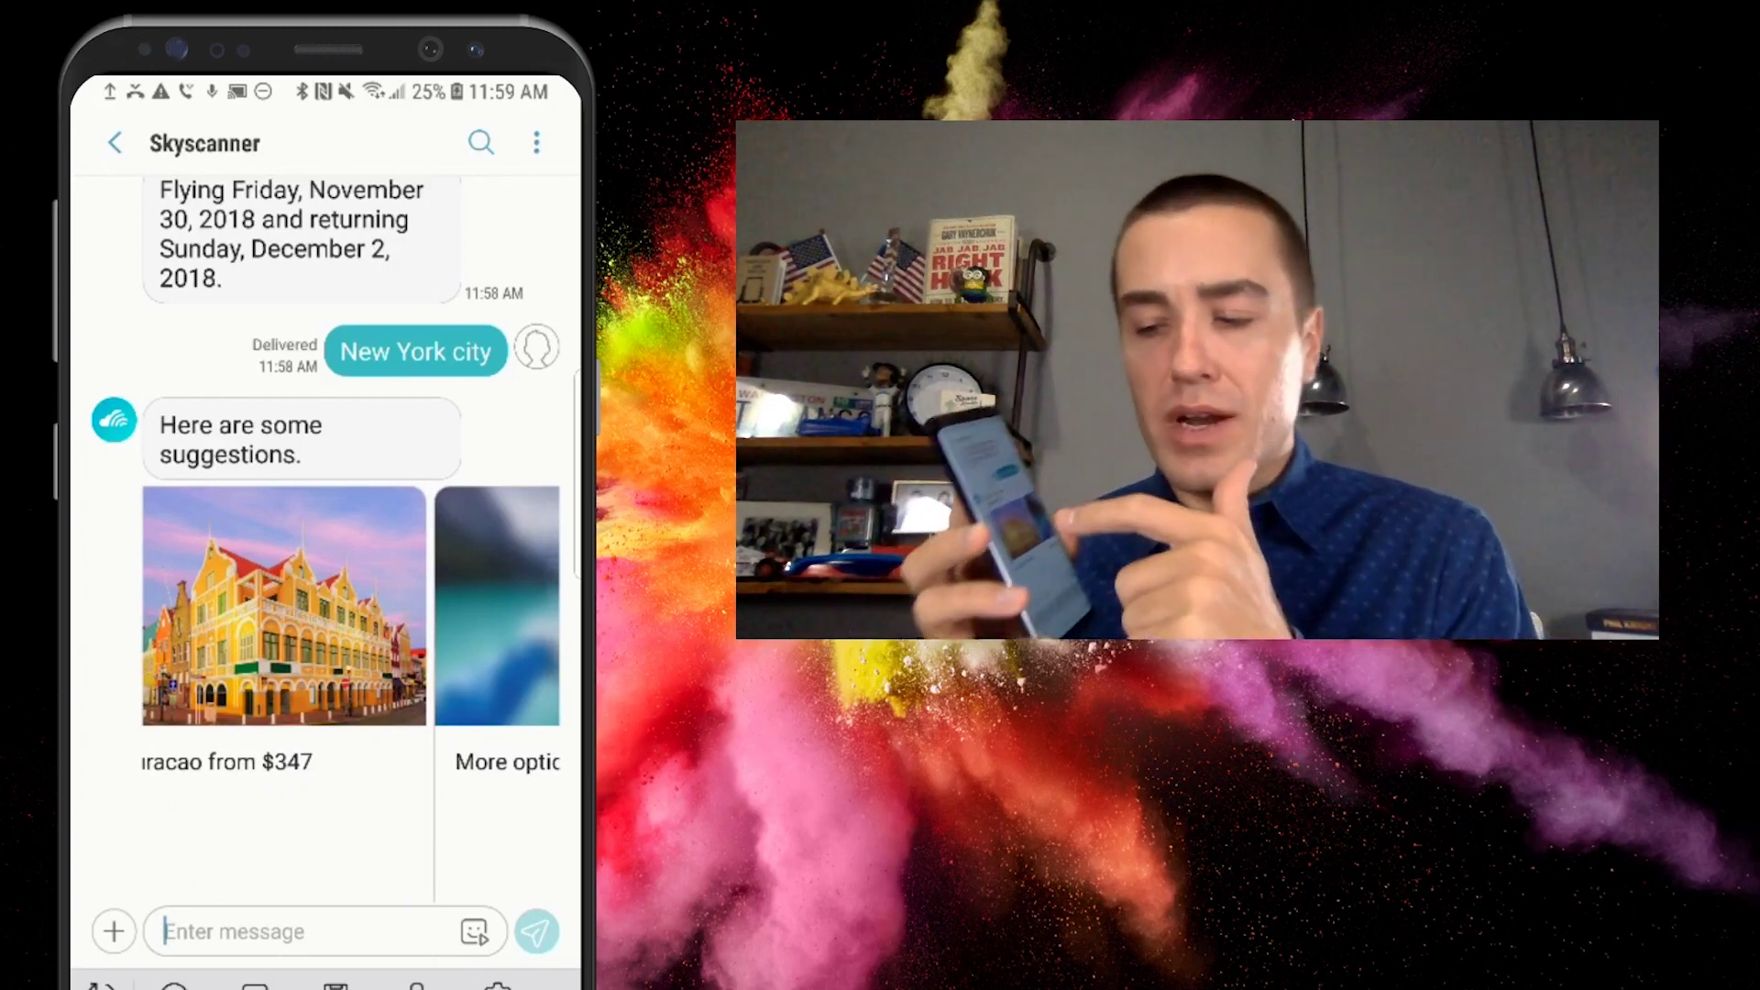
{"action": "scroll", "coordinate": [350, 606], "scroll_direction": "right", "scroll_amount": 1}
{"action": "scroll", "coordinate": [351, 605], "scroll_direction": "left", "scroll_amount": 2}
{"action": "scroll", "coordinate": [351, 605], "scroll_direction": "left", "scroll_amount": 2}
{"action": "scroll", "coordinate": [351, 606], "scroll_direction": "left", "scroll_amount": 2}
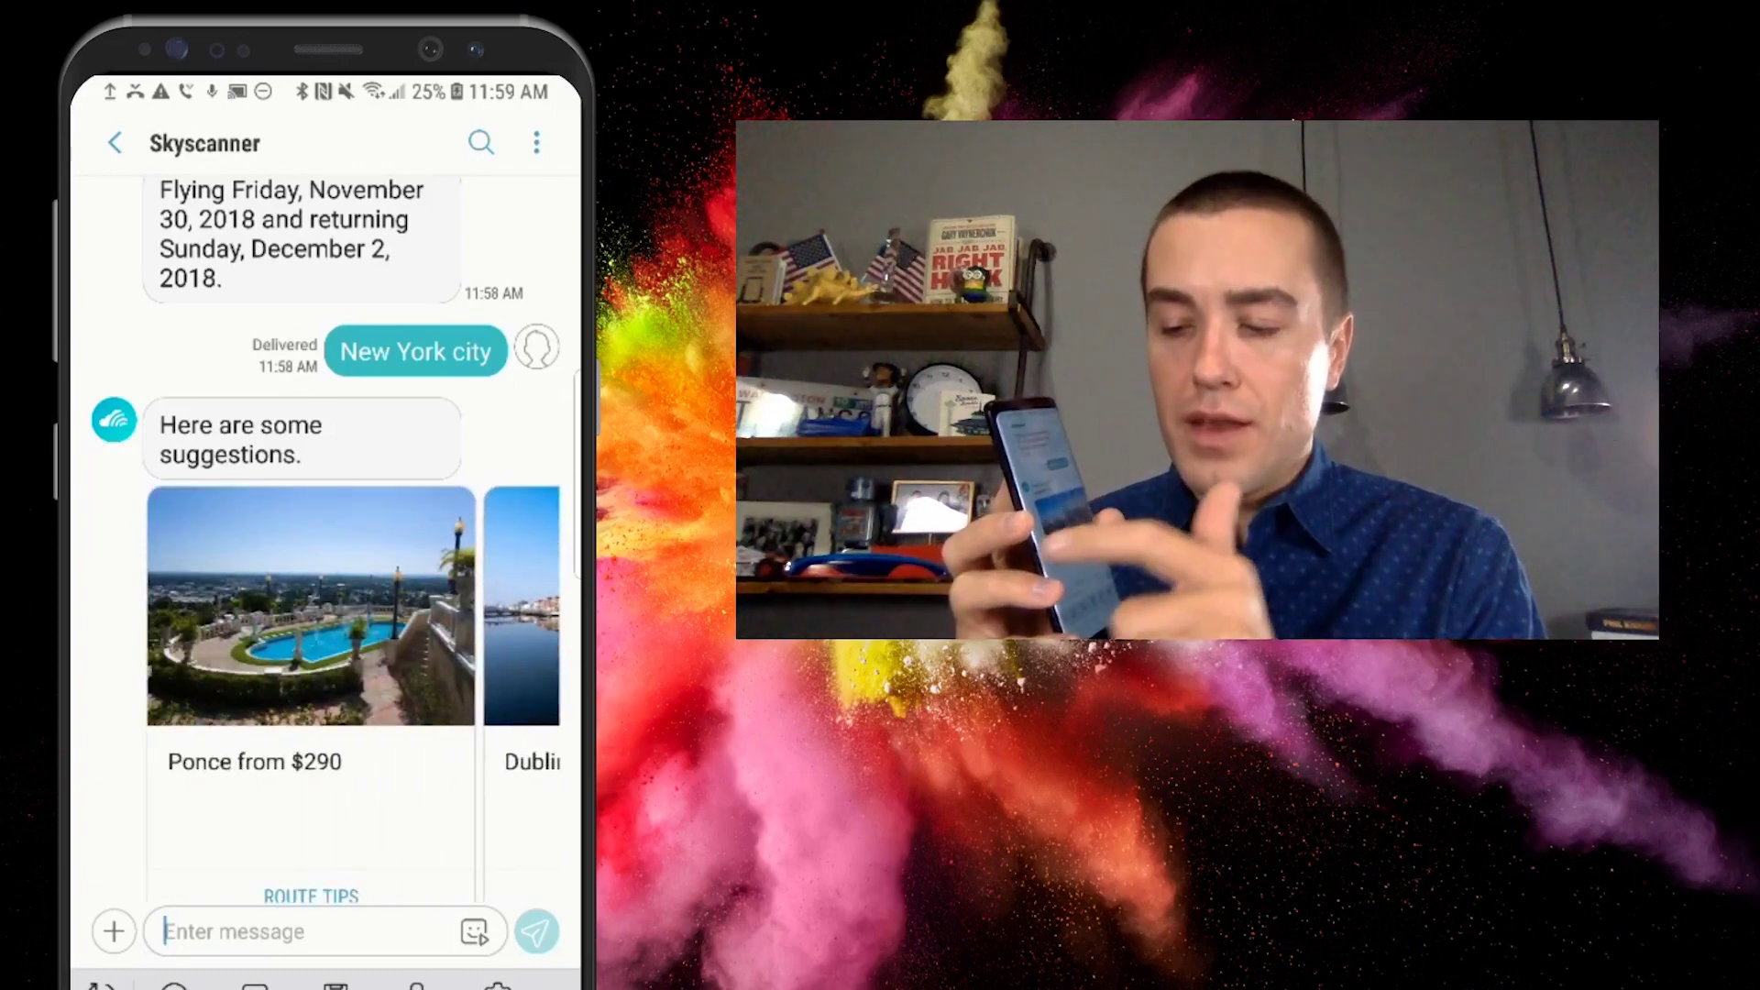
{"action": "scroll", "coordinate": [351, 605], "scroll_direction": "right", "scroll_amount": 5}
{"action": "scroll", "coordinate": [330, 550], "scroll_direction": "down", "scroll_amount": 2}
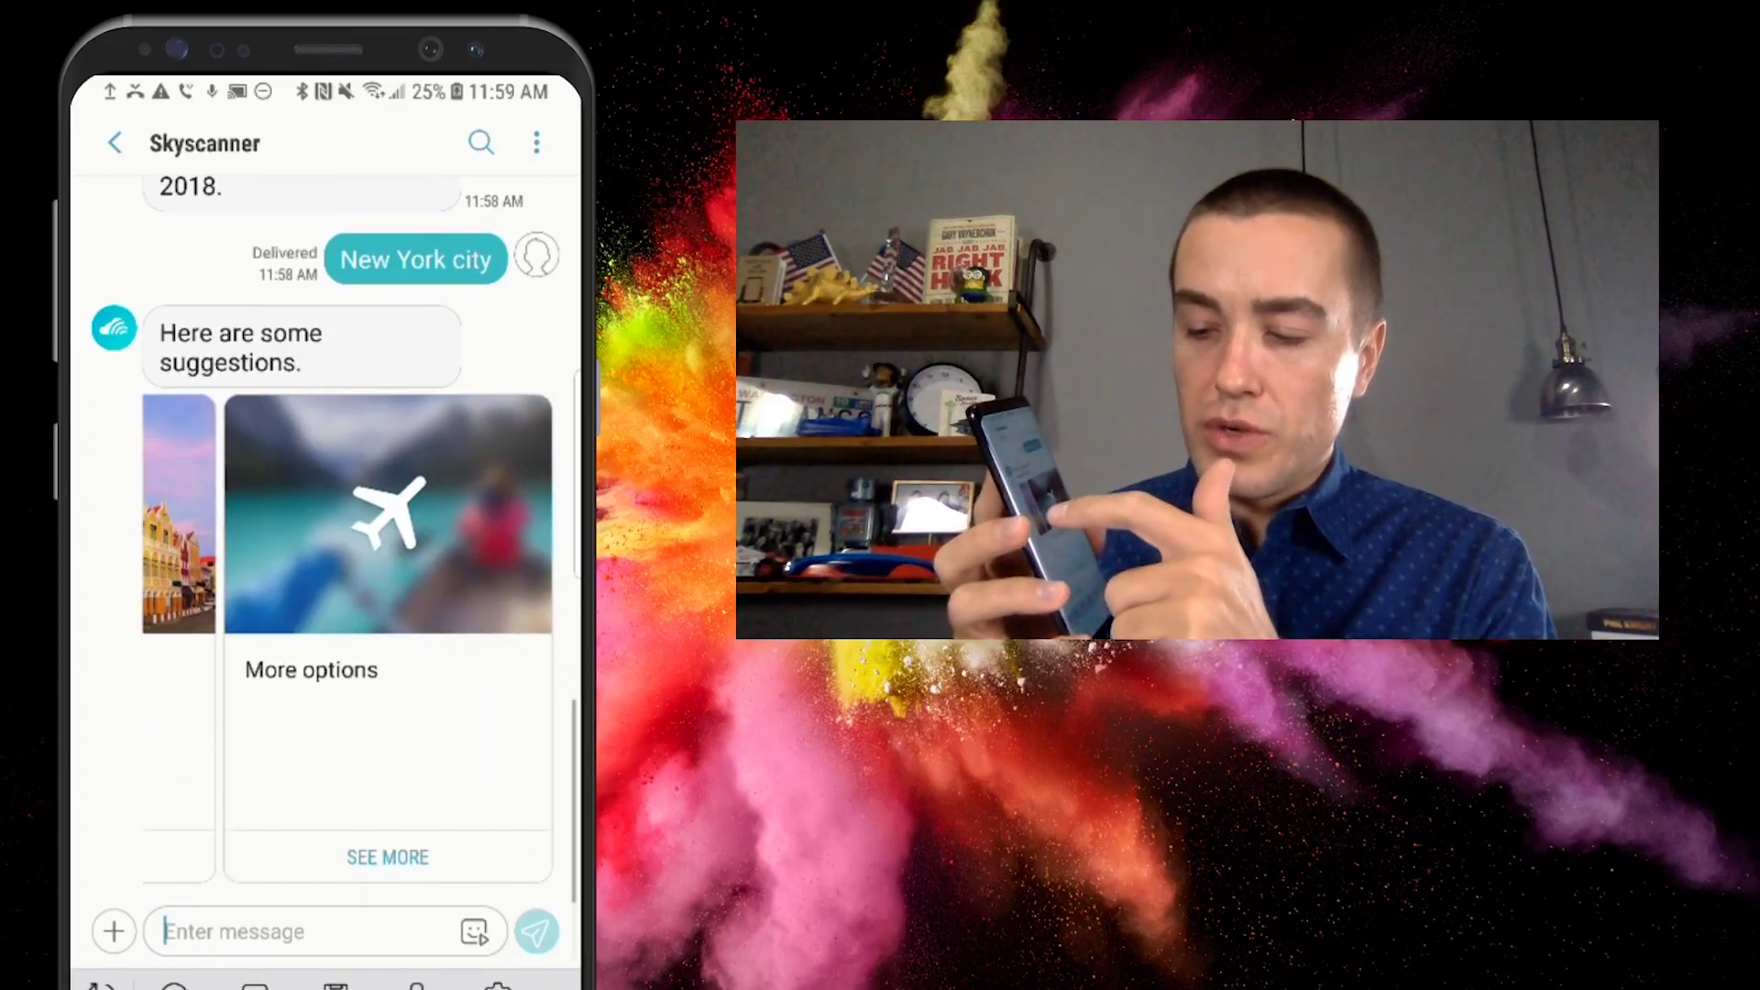
{"action": "scroll", "coordinate": [351, 606], "scroll_direction": "left", "scroll_amount": 2}
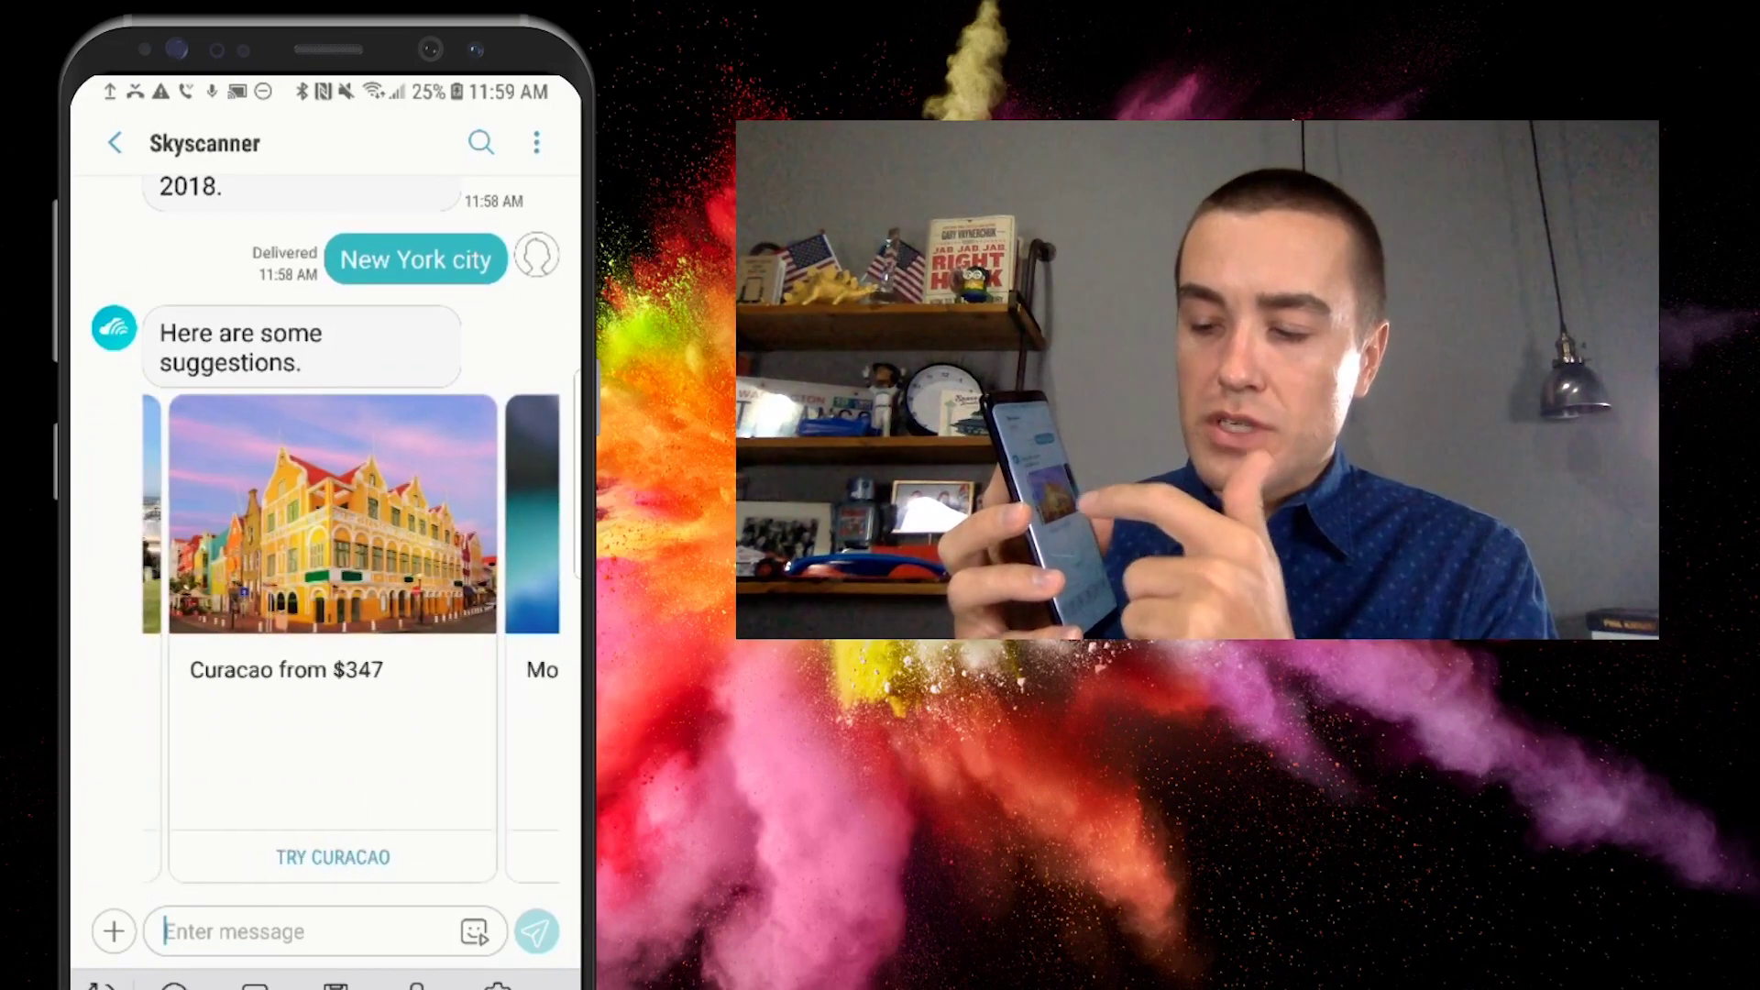
{"action": "scroll", "coordinate": [351, 605], "scroll_direction": "right", "scroll_amount": 2}
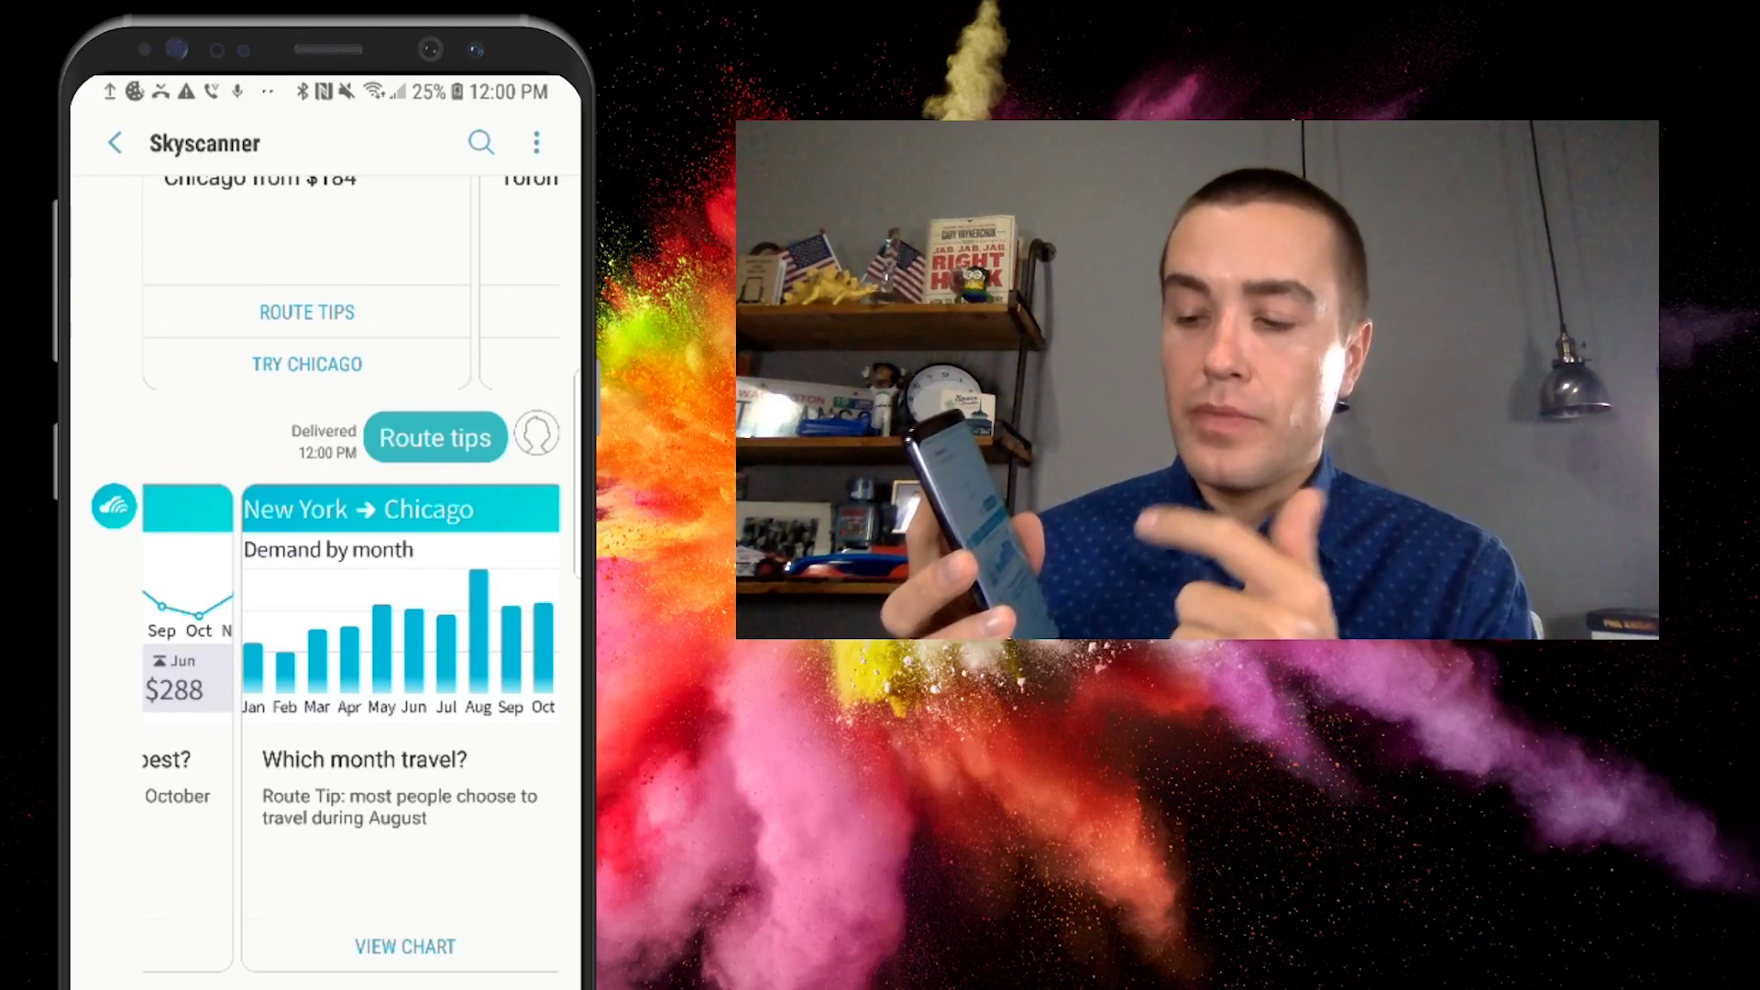
Swipe through the New York–Chicago route-tip cards and open the price Range chart
{"action": "mouse_move", "coordinate": [468, 619]}
{"action": "left_mouse_down"}
{"action": "mouse_move", "coordinate": [207, 619]}
{"action": "mouse_move", "coordinate": [469, 619]}
{"action": "left_mouse_up"}
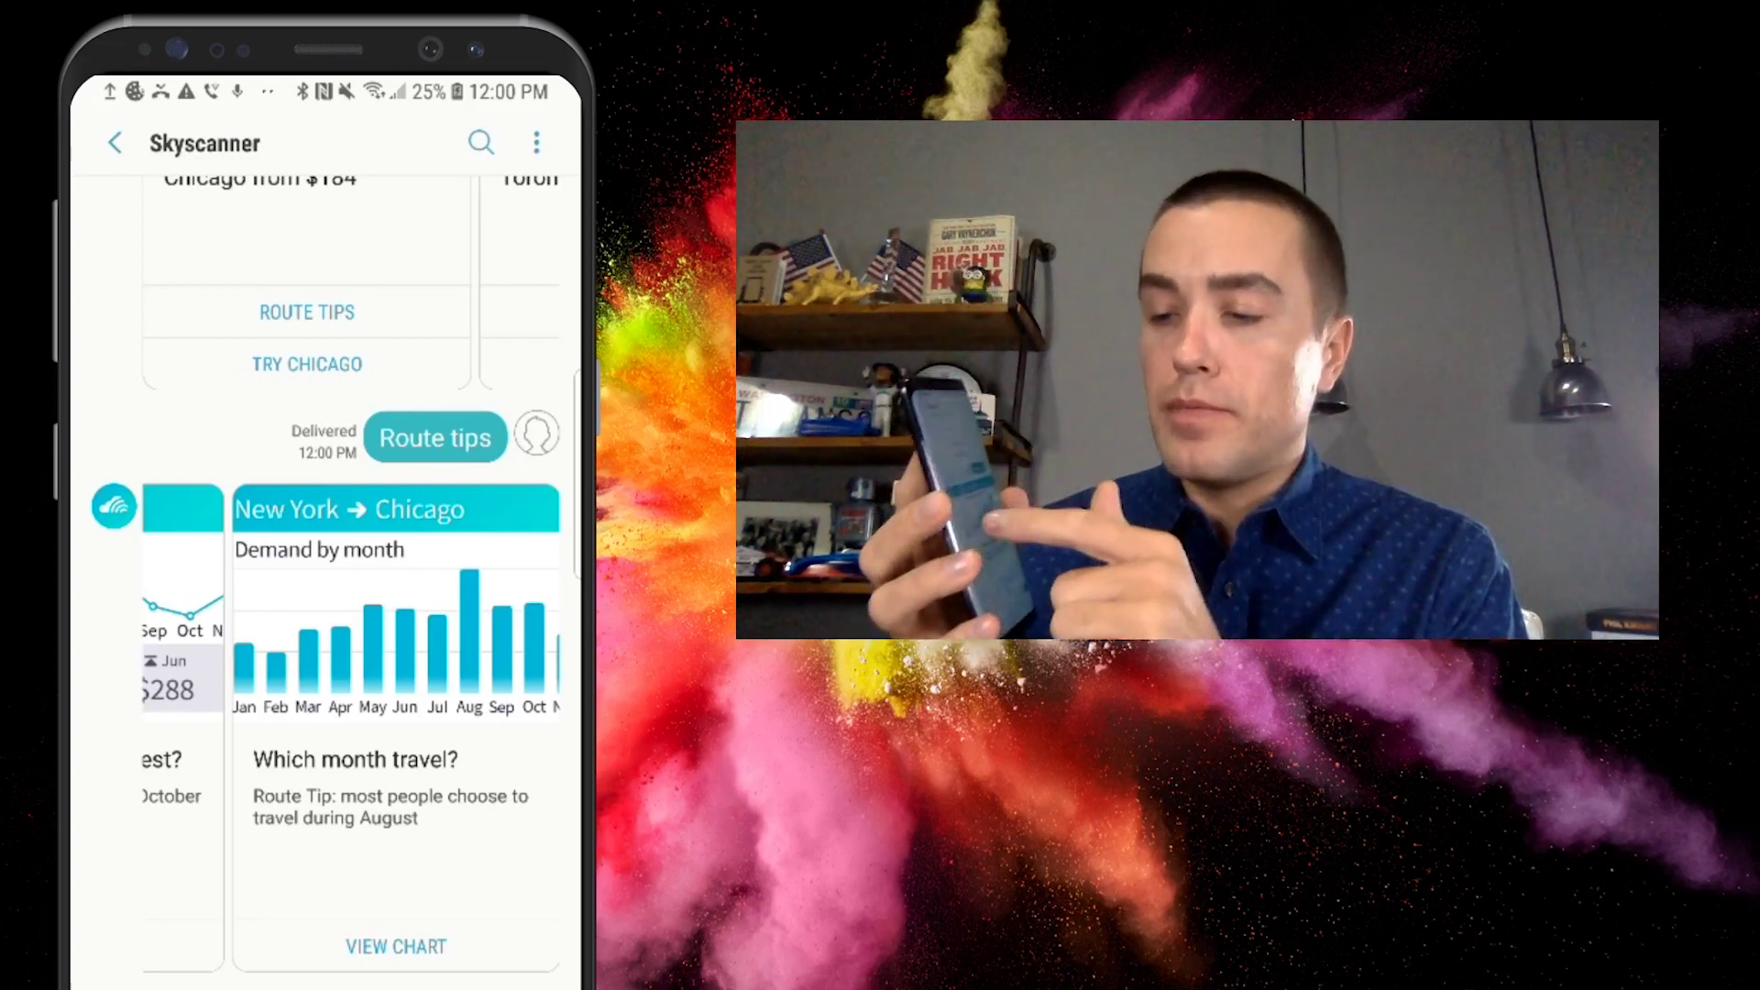
{"action": "scroll", "coordinate": [351, 730], "scroll_direction": "left", "scroll_amount": 2}
{"action": "scroll", "coordinate": [351, 729], "scroll_direction": "left", "scroll_amount": 2}
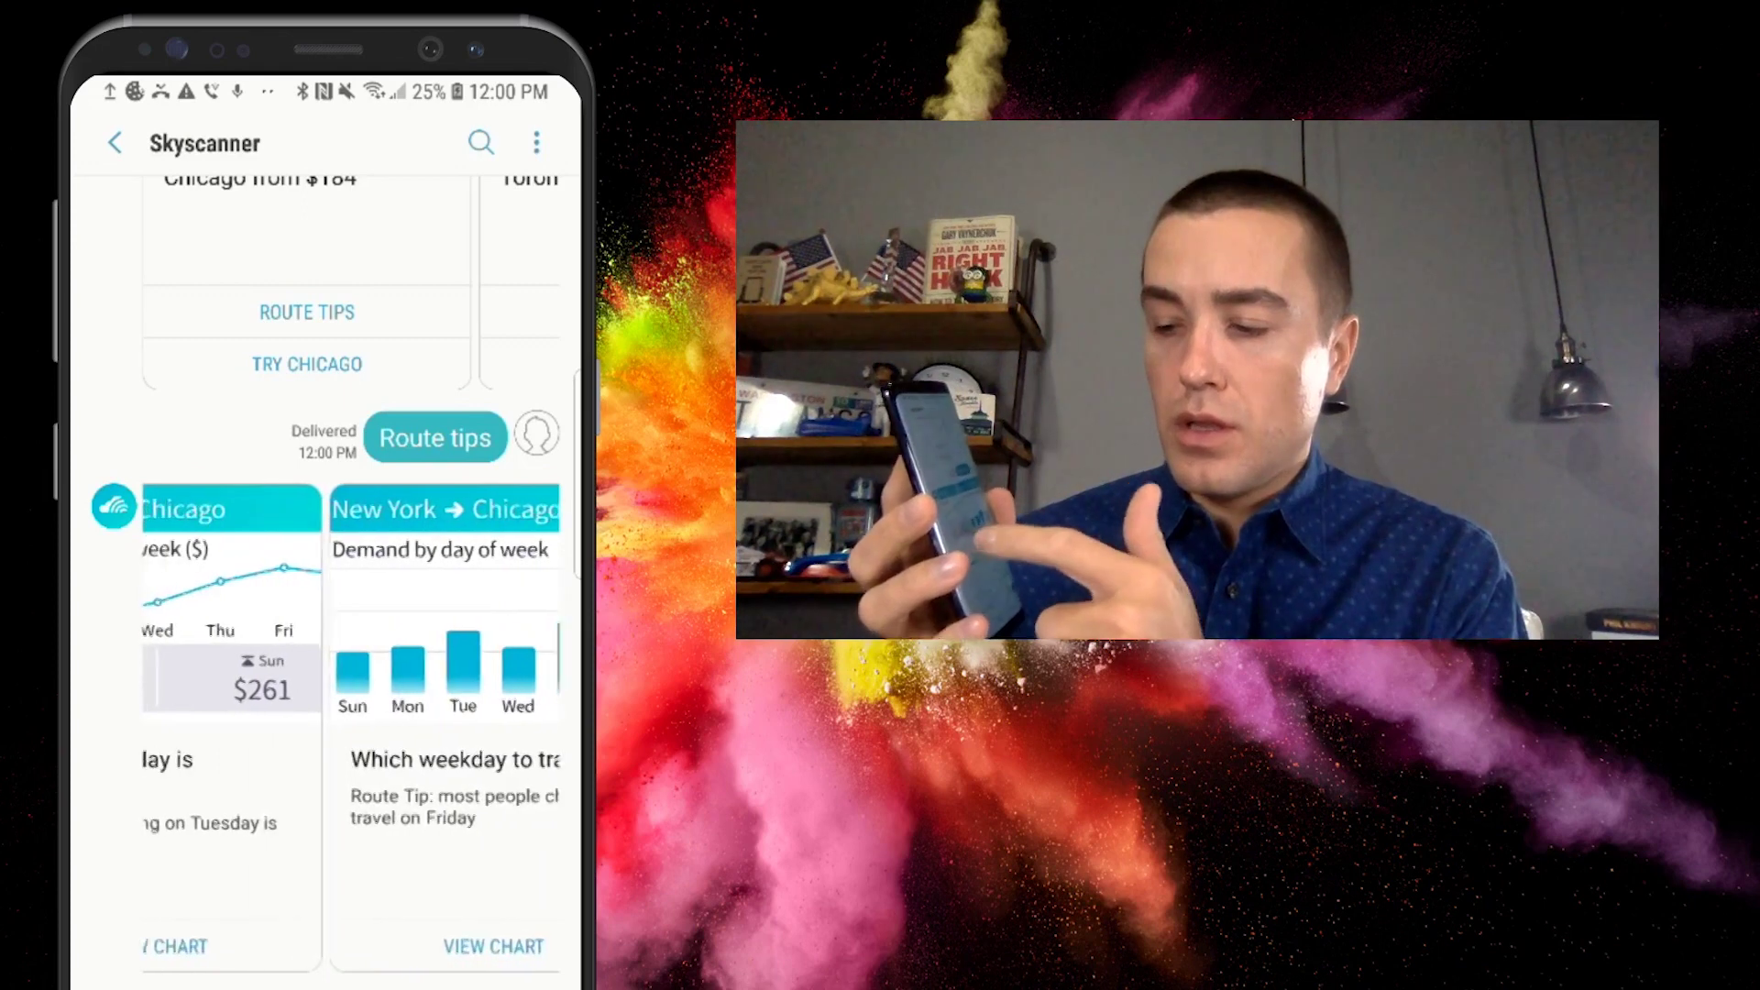
{"action": "scroll", "coordinate": [351, 729], "scroll_direction": "left", "scroll_amount": 2}
{"action": "left_click", "coordinate": [306, 947]}
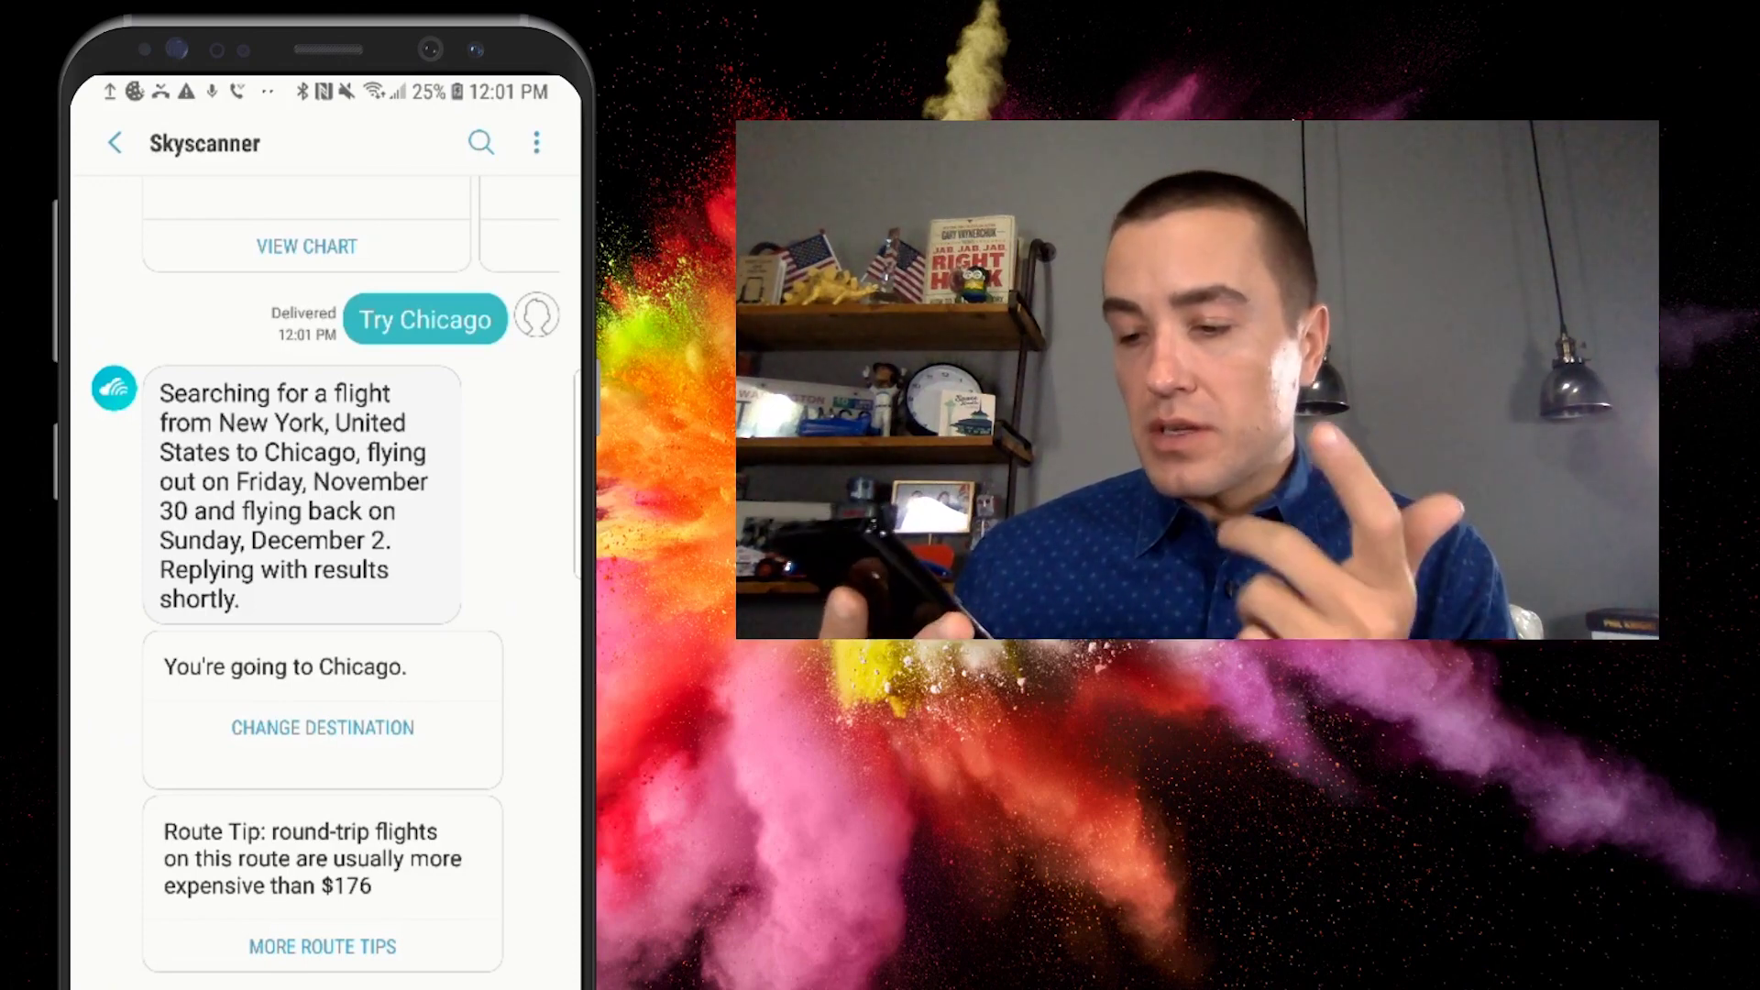
Choose Change destination, then More route tips, to get flights from $136 with United
{"action": "left_click", "coordinate": [321, 728]}
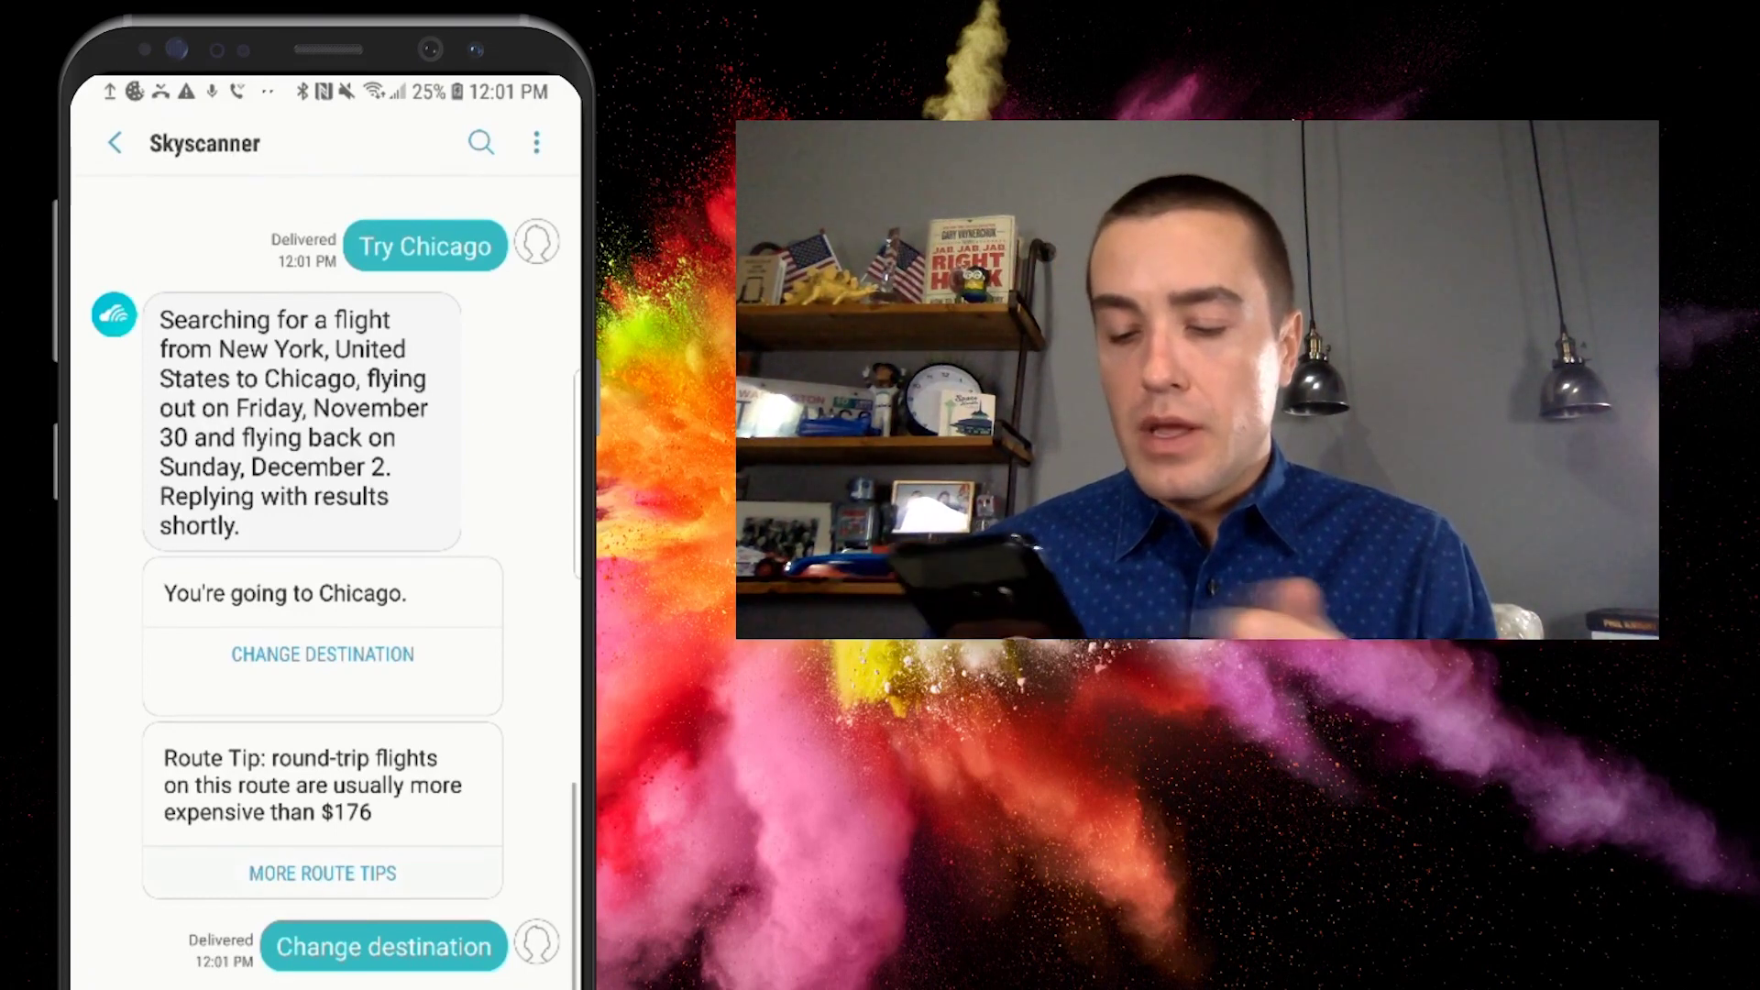
{"action": "left_click", "coordinate": [322, 872]}
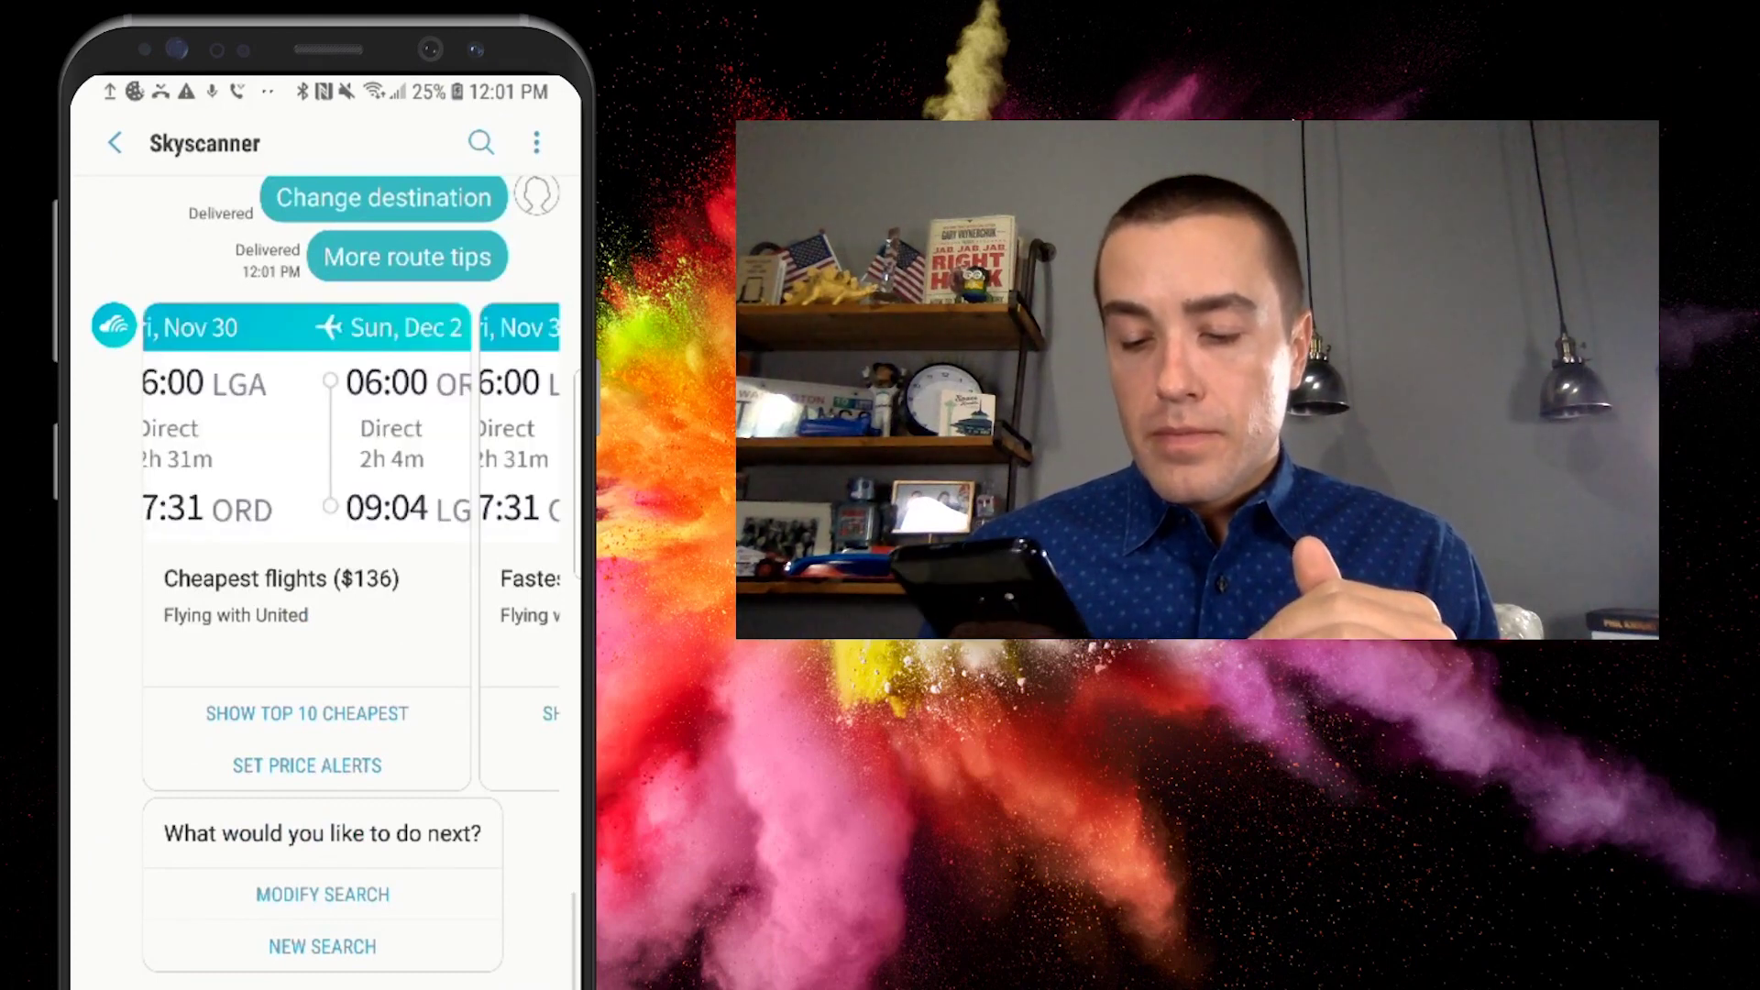
Start a new weekend-trip search from Seattle, getting suggestions like Puerto Vallarta from $361
{"action": "left_click", "coordinate": [321, 946]}
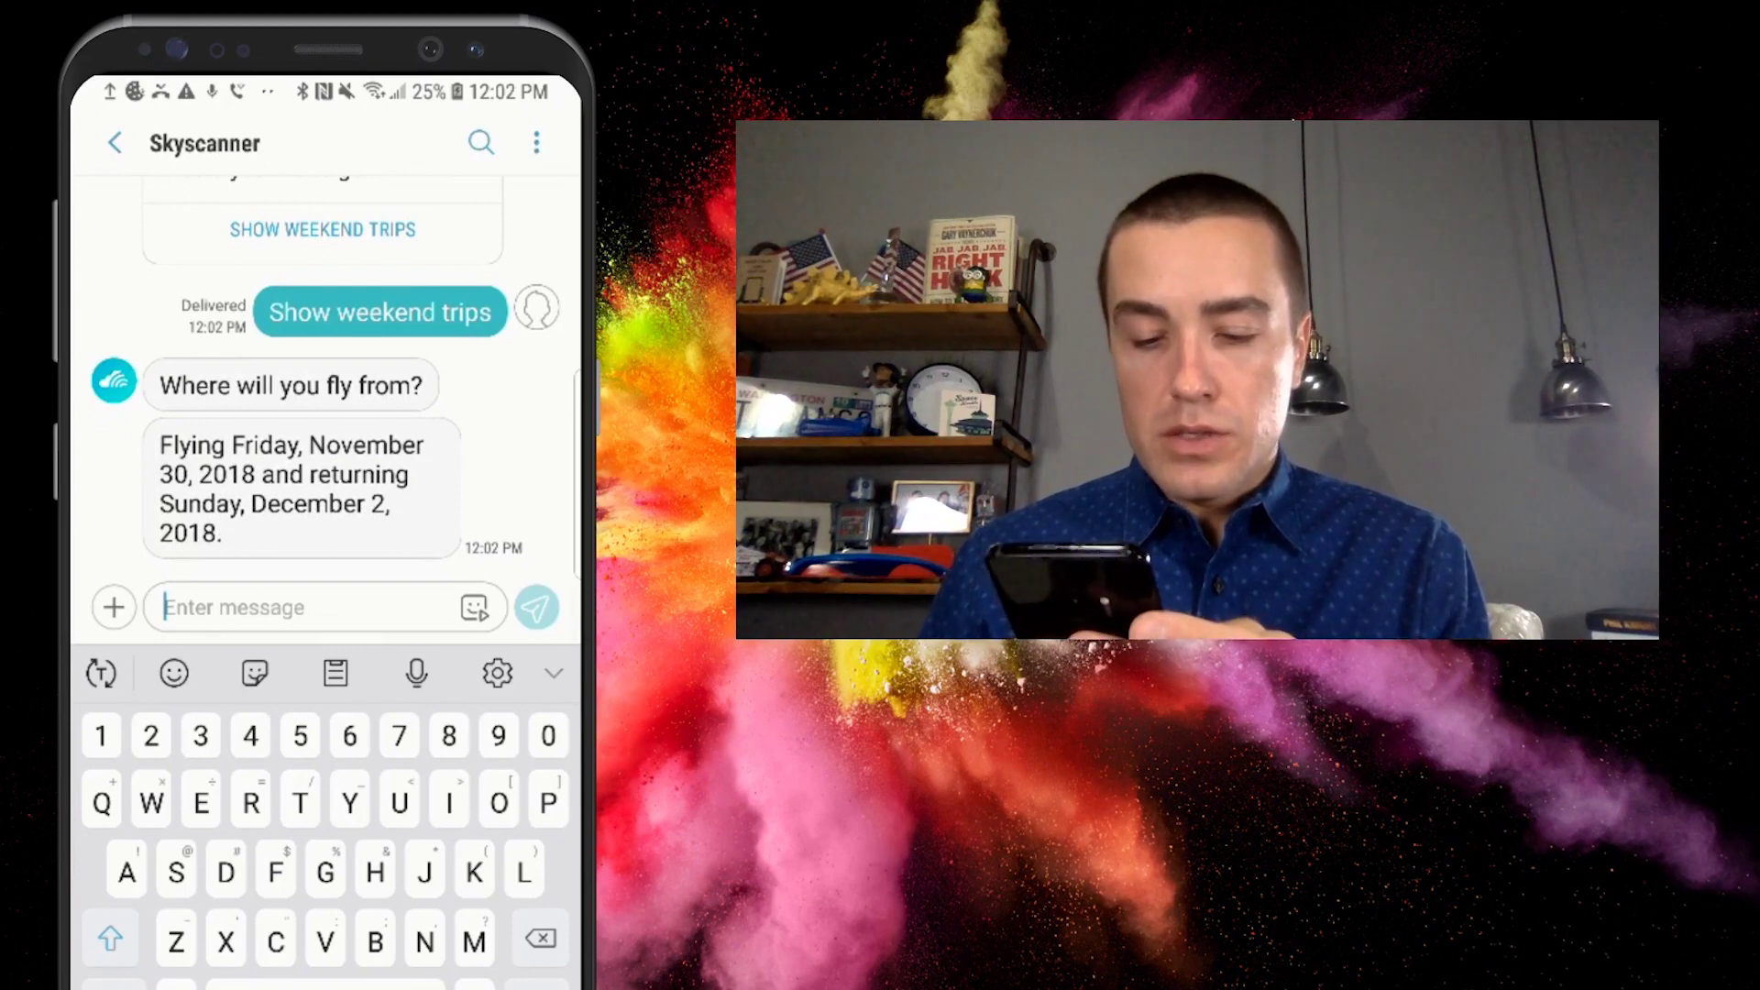
{"action": "type", "text": "Seattle"}
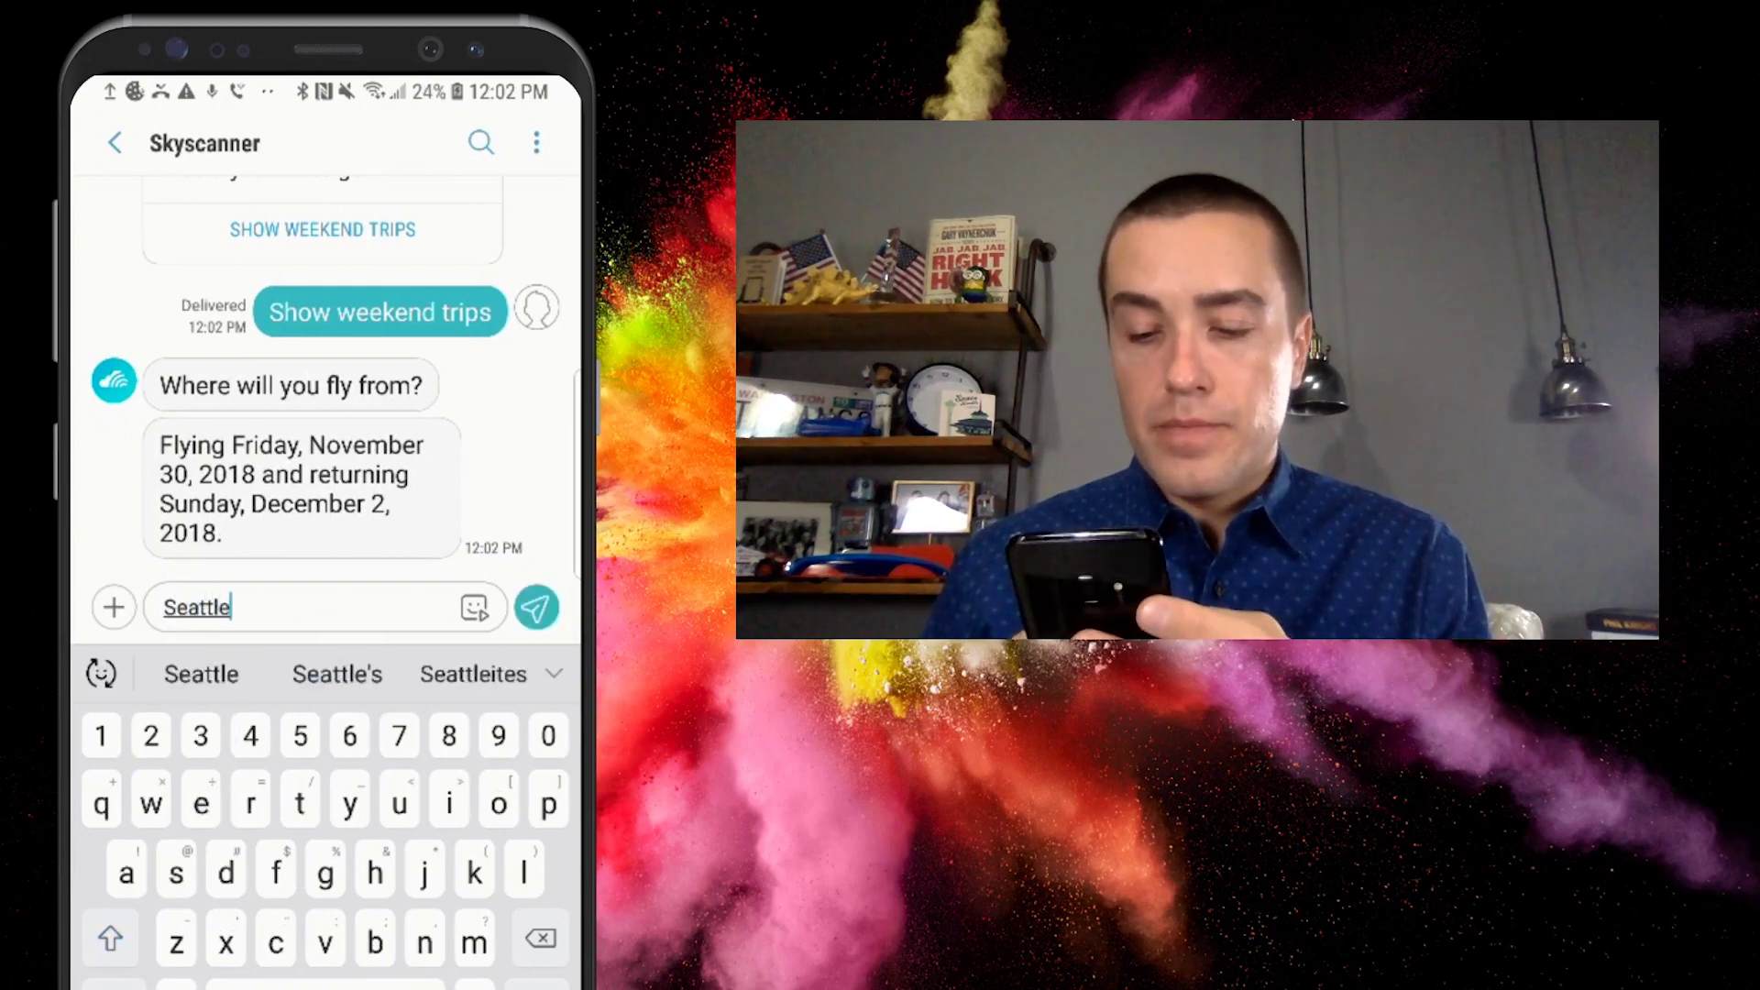
{"action": "key", "text": "Return"}
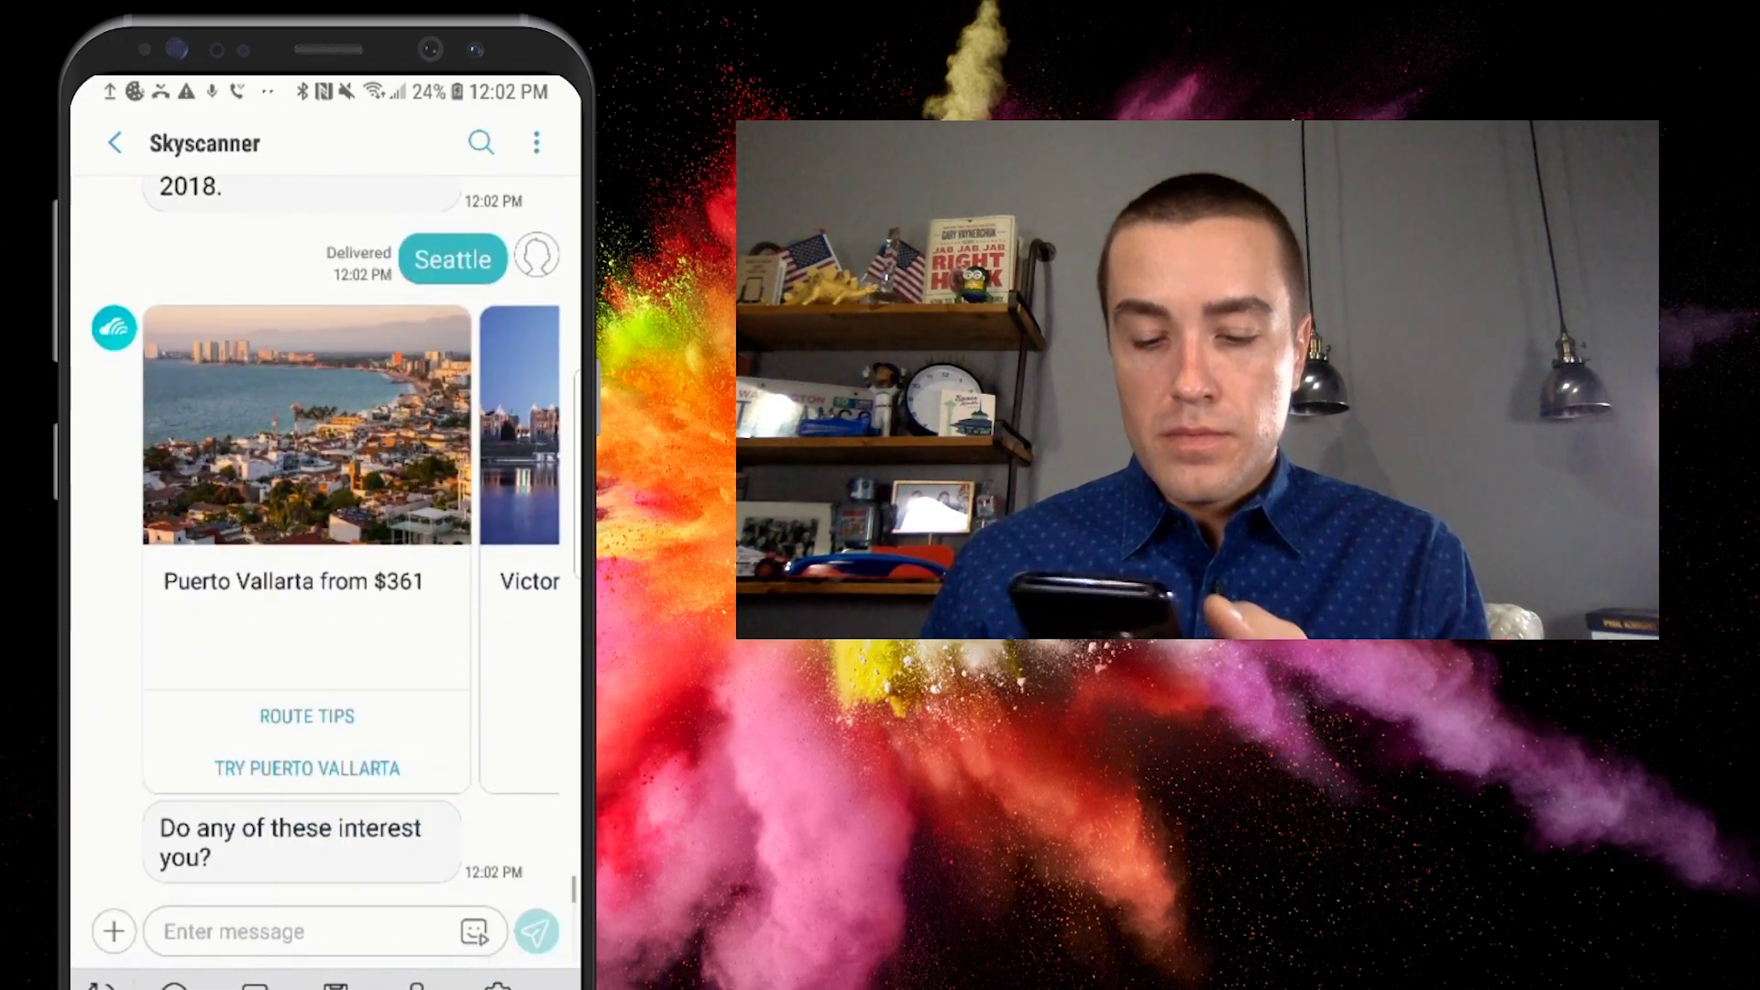
{"action": "scroll", "coordinate": [351, 551], "scroll_direction": "right", "scroll_amount": 3}
{"action": "scroll", "coordinate": [351, 550], "scroll_direction": "right", "scroll_amount": 3}
{"action": "scroll", "coordinate": [350, 550], "scroll_direction": "right", "scroll_amount": 3}
{"action": "scroll", "coordinate": [351, 550], "scroll_direction": "right", "scroll_amount": 3}
{"action": "scroll", "coordinate": [351, 551], "scroll_direction": "right", "scroll_amount": 3}
{"action": "scroll", "coordinate": [351, 551], "scroll_direction": "right", "scroll_amount": 3}
{"action": "scroll", "coordinate": [351, 550], "scroll_direction": "right", "scroll_amount": 1}
{"action": "scroll", "coordinate": [352, 551], "scroll_direction": "left", "scroll_amount": 1}
{"action": "scroll", "coordinate": [351, 551], "scroll_direction": "left", "scroll_amount": 2}
{"action": "scroll", "coordinate": [351, 550], "scroll_direction": "left", "scroll_amount": 2}
{"action": "scroll", "coordinate": [351, 551], "scroll_direction": "left", "scroll_amount": 3}
{"action": "scroll", "coordinate": [351, 551], "scroll_direction": "left", "scroll_amount": 1}
{"action": "scroll", "coordinate": [350, 550], "scroll_direction": "left", "scroll_amount": 1}
{"action": "scroll", "coordinate": [351, 550], "scroll_direction": "left", "scroll_amount": 1}
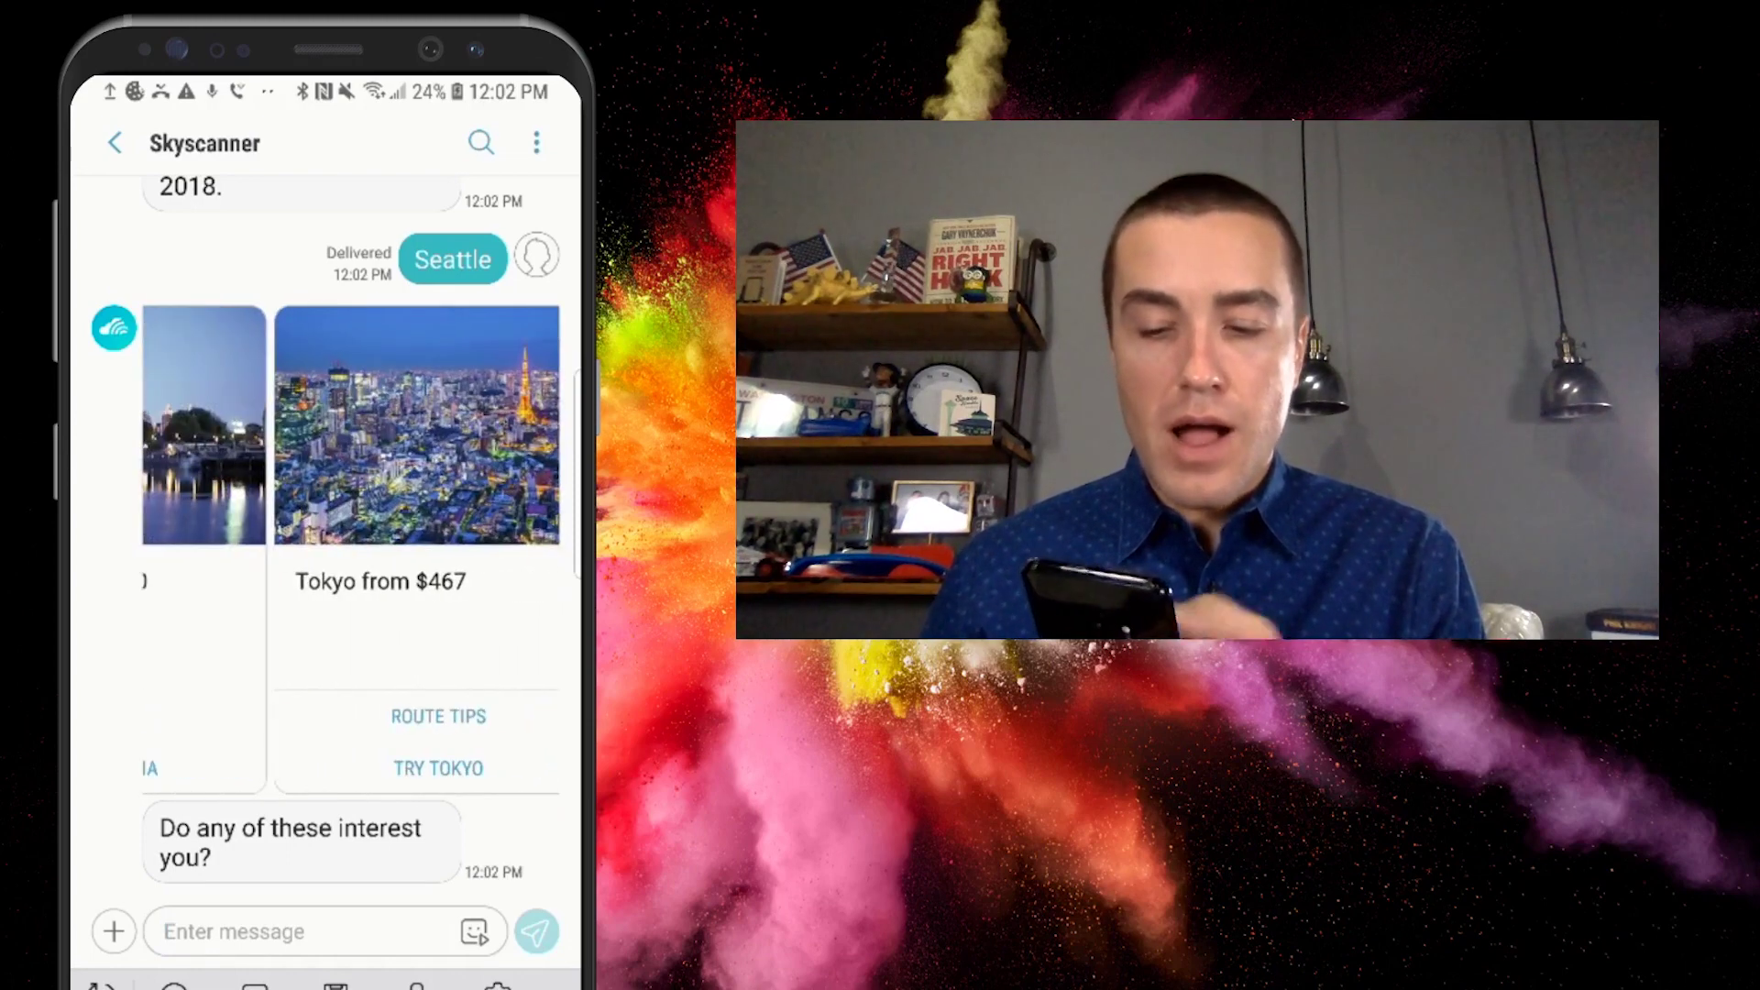
{"action": "scroll", "coordinate": [350, 453], "scroll_direction": "left", "scroll_amount": 1}
{"action": "scroll", "coordinate": [351, 454], "scroll_direction": "right", "scroll_amount": 1}
{"action": "scroll", "coordinate": [324, 550], "scroll_direction": "up", "scroll_amount": 1}
View and close the Victoria photo, then pick Bangkok as the destination
{"action": "left_click", "coordinate": [315, 474]}
{"action": "left_click", "coordinate": [113, 109]}
{"action": "scroll", "coordinate": [350, 516], "scroll_direction": "left", "scroll_amount": 1}
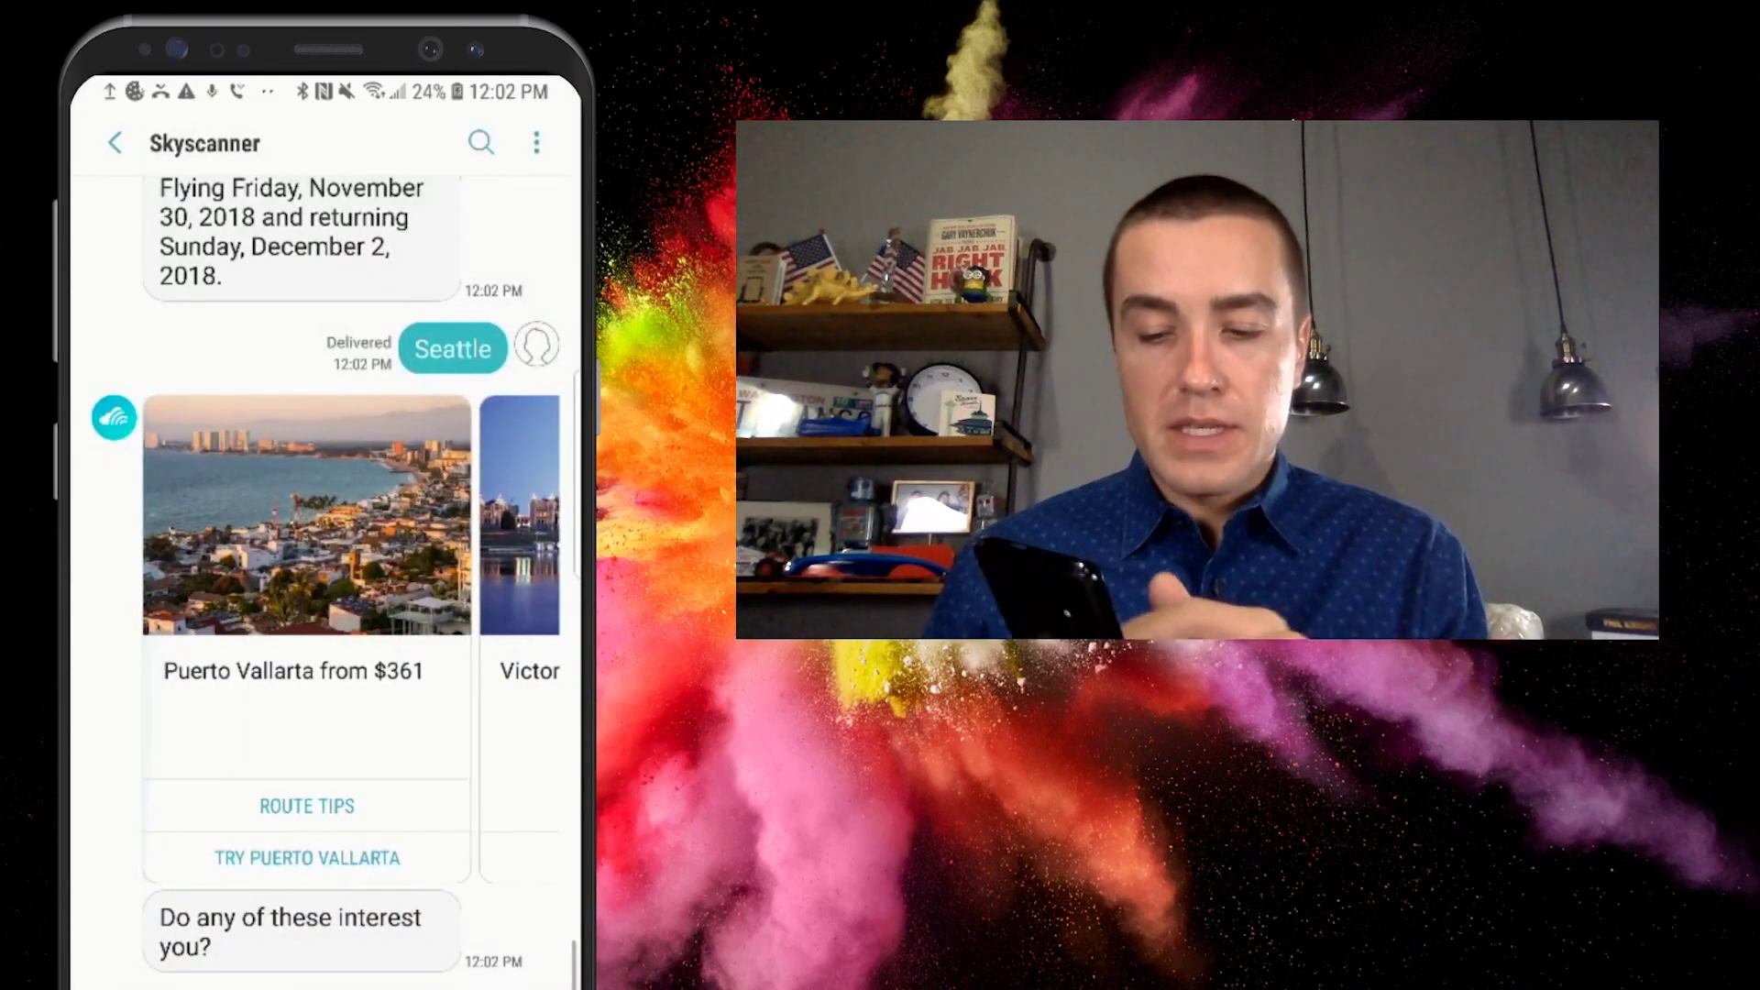
{"action": "scroll", "coordinate": [352, 516], "scroll_direction": "right", "scroll_amount": 1}
{"action": "scroll", "coordinate": [350, 515], "scroll_direction": "right", "scroll_amount": 1}
{"action": "scroll", "coordinate": [351, 516], "scroll_direction": "right", "scroll_amount": 1}
{"action": "scroll", "coordinate": [351, 515], "scroll_direction": "right", "scroll_amount": 1}
{"action": "scroll", "coordinate": [350, 515], "scroll_direction": "left", "scroll_amount": 1}
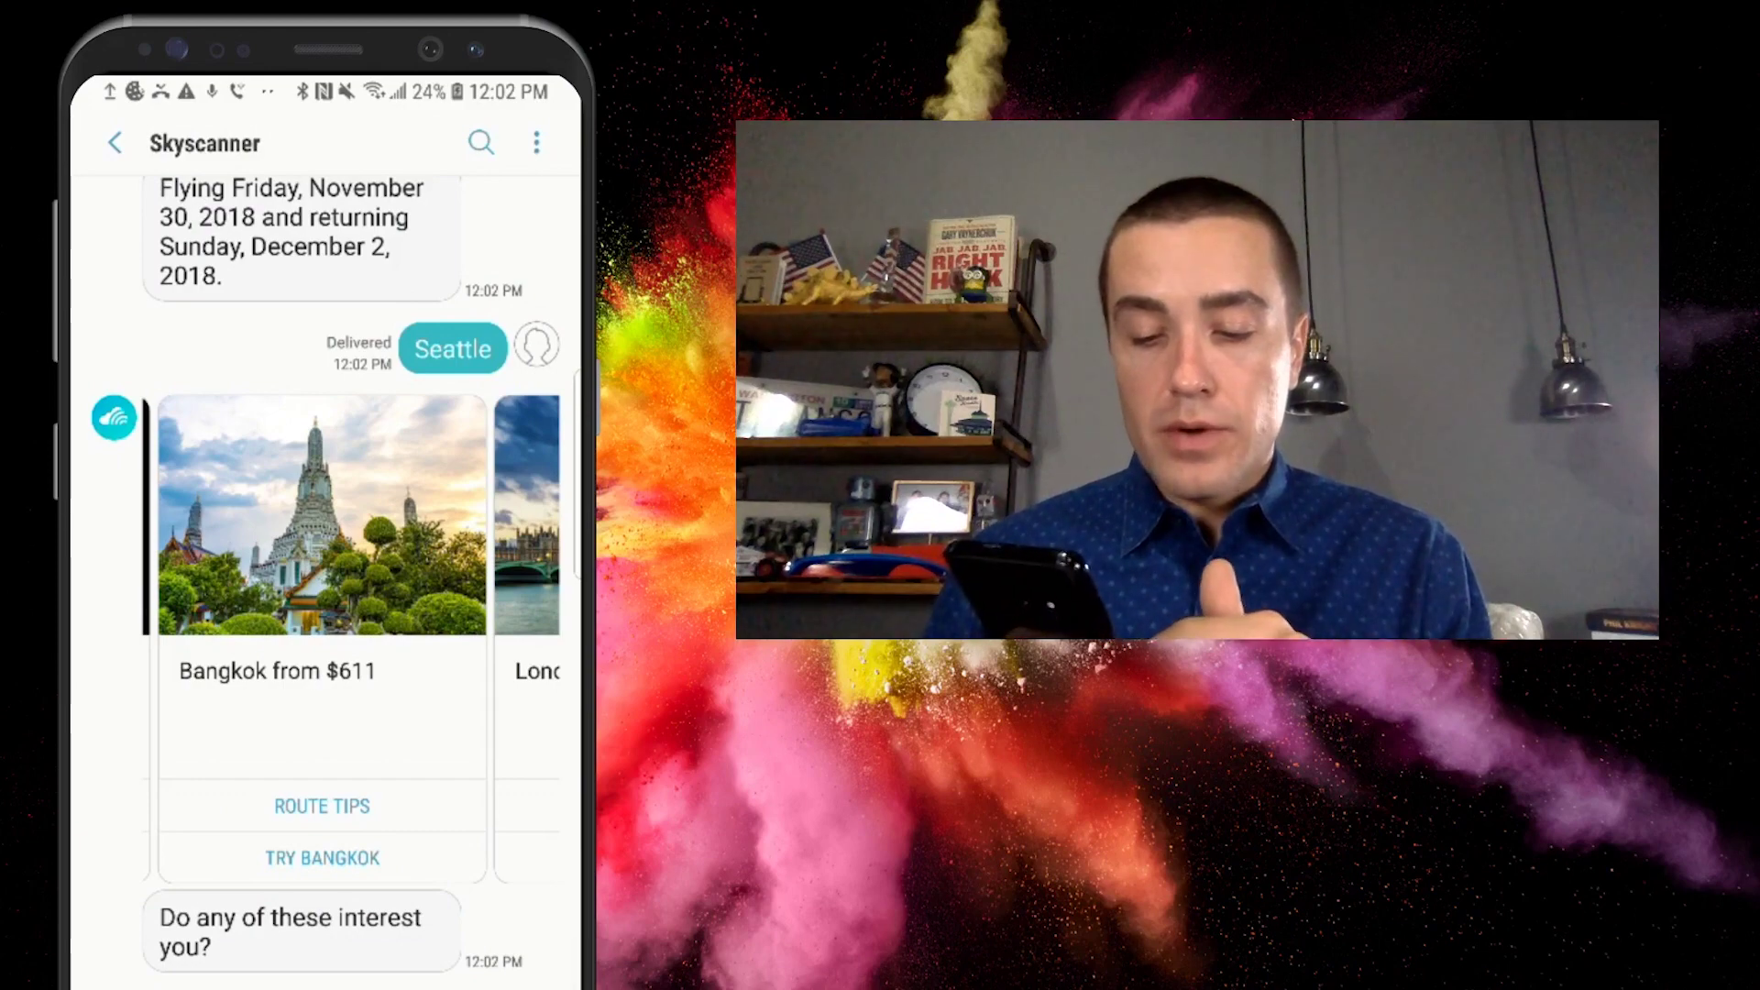
{"action": "left_click", "coordinate": [322, 857]}
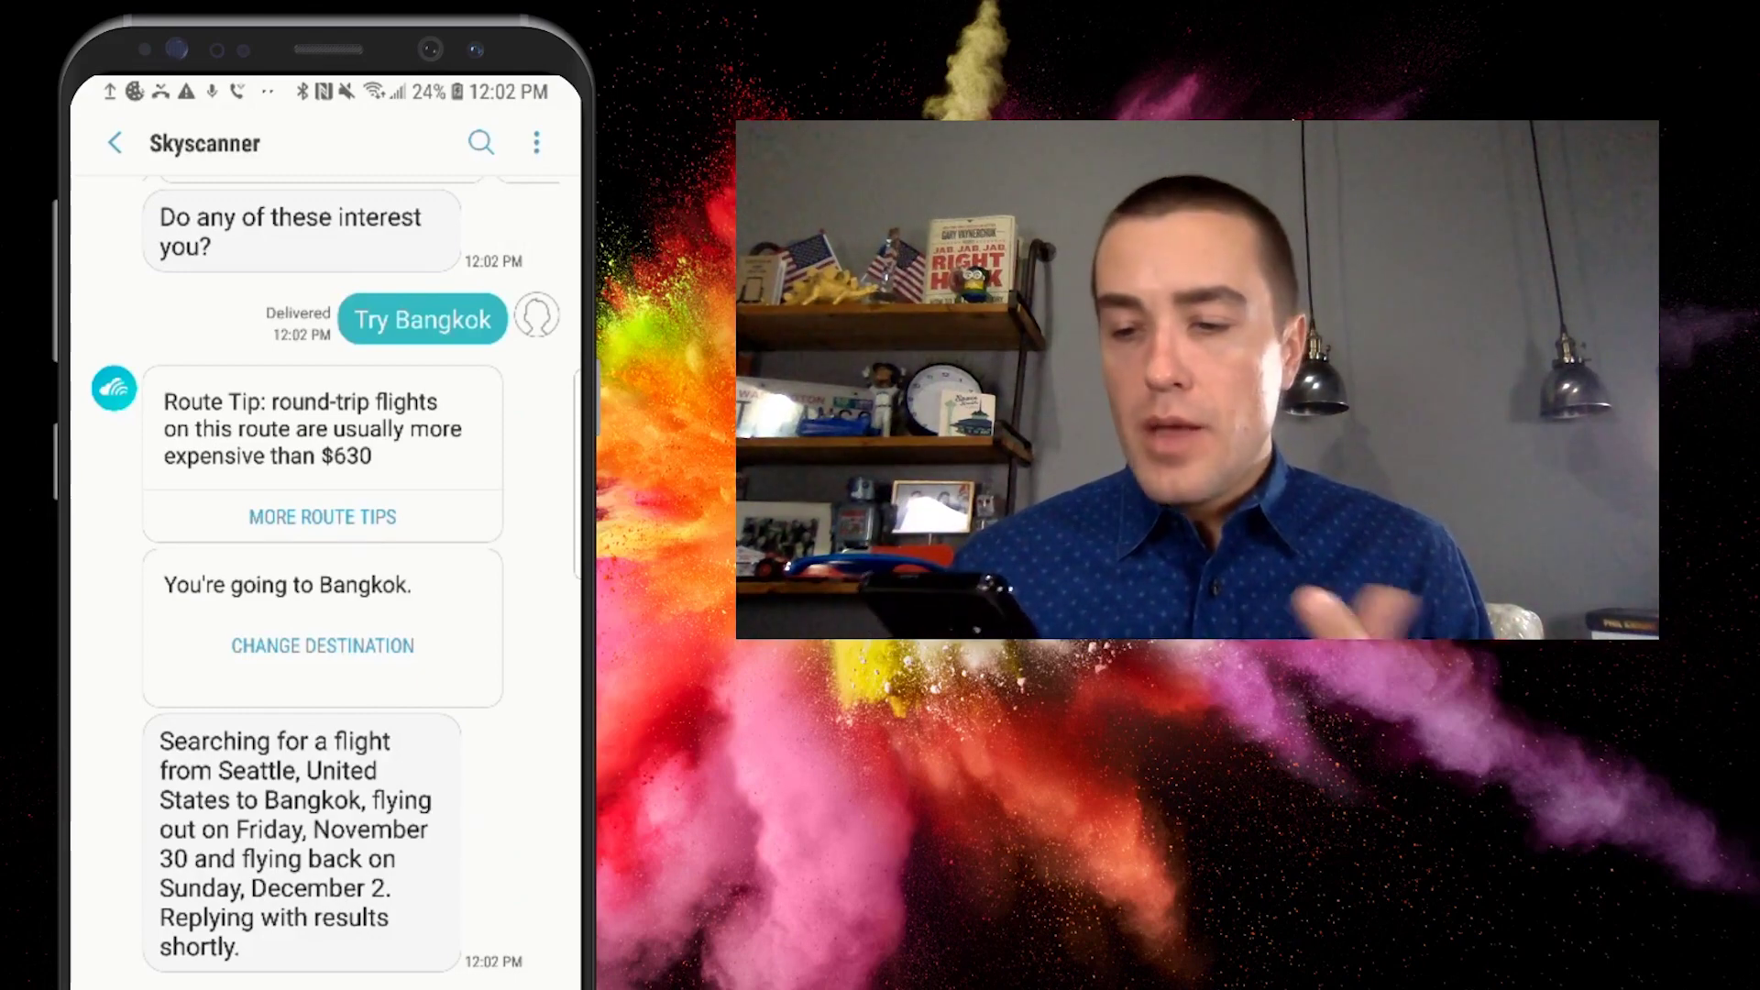
{"action": "scroll", "coordinate": [330, 577], "scroll_direction": "up", "scroll_amount": 10}
{"action": "scroll", "coordinate": [330, 578], "scroll_direction": "up", "scroll_amount": 10}
{"action": "scroll", "coordinate": [330, 577], "scroll_direction": "up", "scroll_amount": 10}
{"action": "scroll", "coordinate": [330, 577], "scroll_direction": "up", "scroll_amount": 10}
{"action": "scroll", "coordinate": [330, 577], "scroll_direction": "up", "scroll_amount": 10}
{"action": "scroll", "coordinate": [330, 577], "scroll_direction": "up", "scroll_amount": 5}
{"action": "scroll", "coordinate": [330, 578], "scroll_direction": "up", "scroll_amount": 5}
{"action": "scroll", "coordinate": [331, 578], "scroll_direction": "down", "scroll_amount": 10}
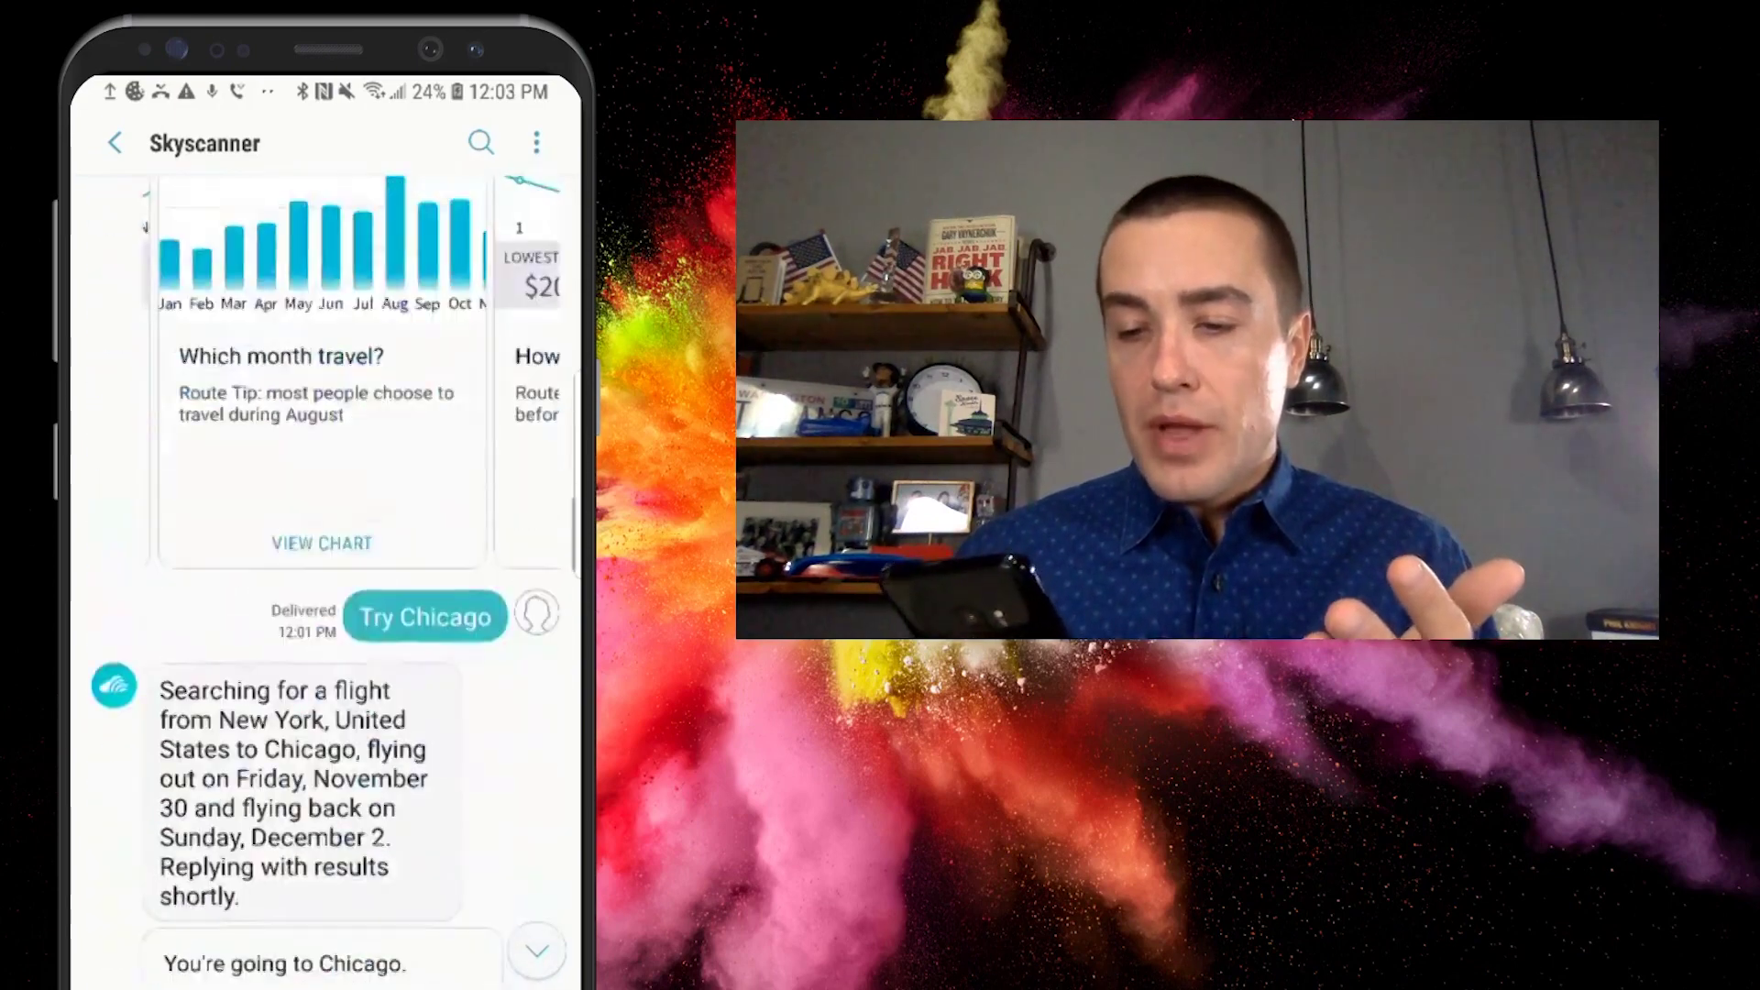
{"action": "scroll", "coordinate": [330, 578], "scroll_direction": "down", "scroll_amount": 5}
{"action": "scroll", "coordinate": [331, 578], "scroll_direction": "down", "scroll_amount": 5}
{"action": "scroll", "coordinate": [330, 577], "scroll_direction": "down", "scroll_amount": 3}
{"action": "scroll", "coordinate": [330, 579], "scroll_direction": "down", "scroll_amount": 10}
{"action": "scroll", "coordinate": [330, 579], "scroll_direction": "down", "scroll_amount": 3}
{"action": "scroll", "coordinate": [331, 578], "scroll_direction": "up", "scroll_amount": 3}
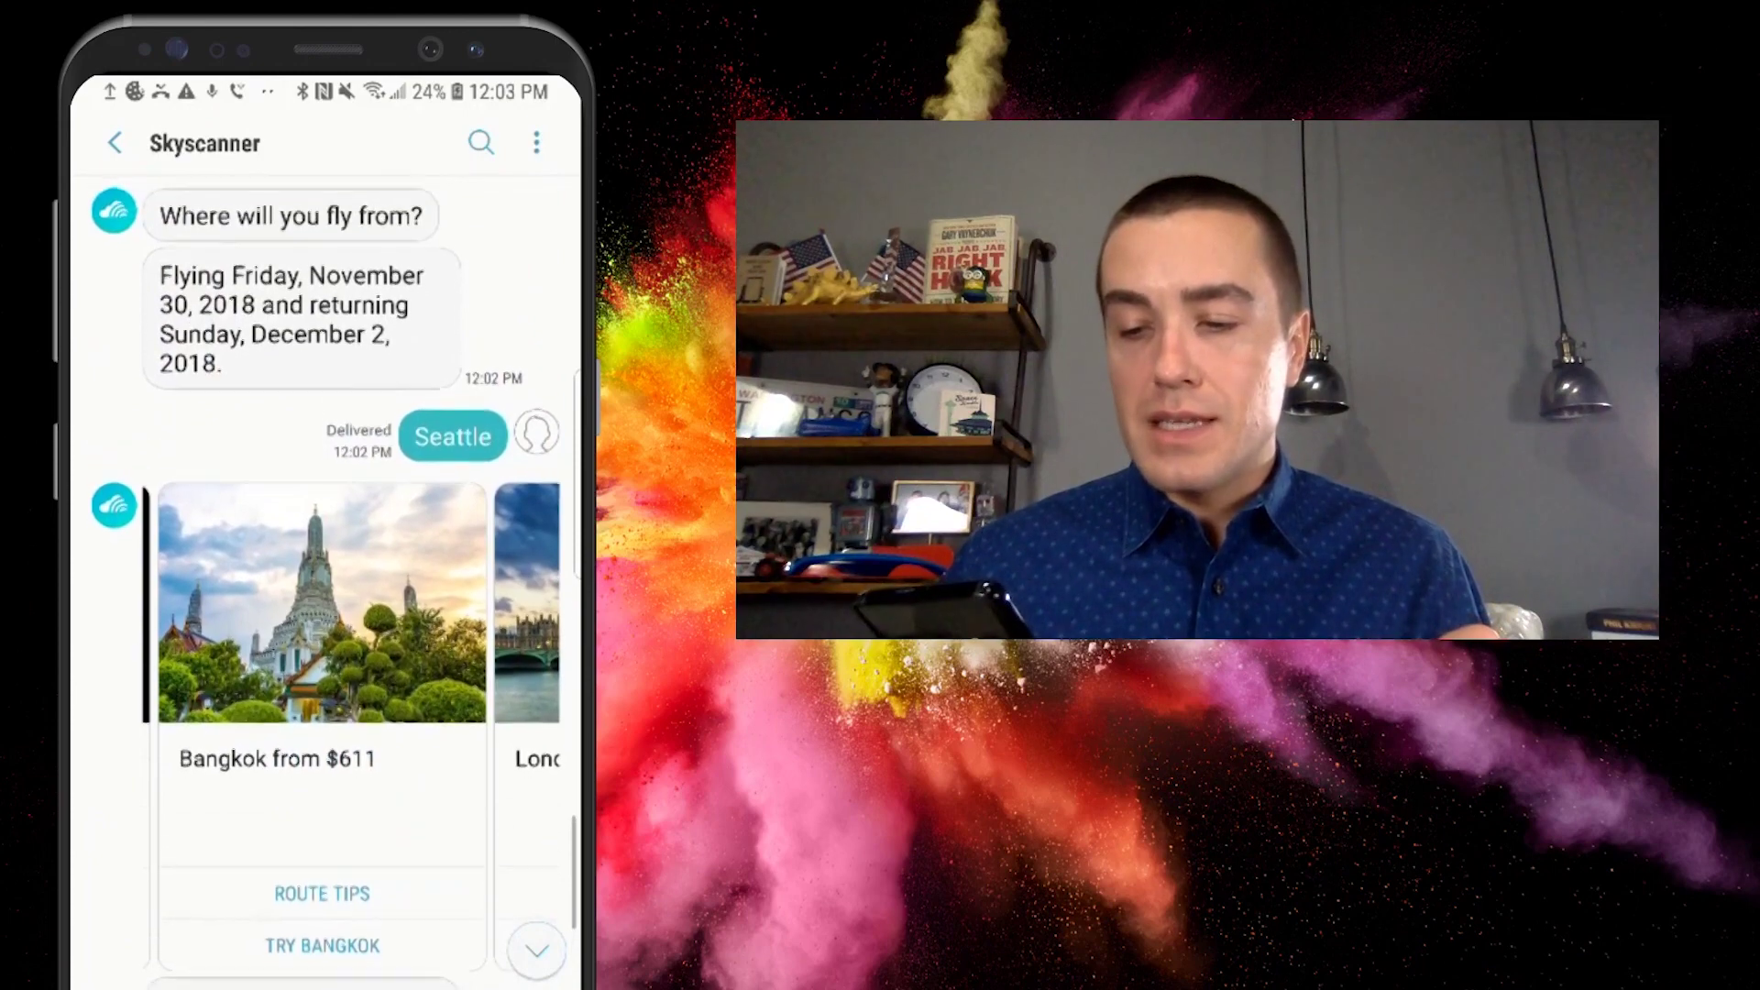
{"action": "scroll", "coordinate": [350, 592], "scroll_direction": "left", "scroll_amount": 5}
{"action": "scroll", "coordinate": [350, 591], "scroll_direction": "left", "scroll_amount": 3}
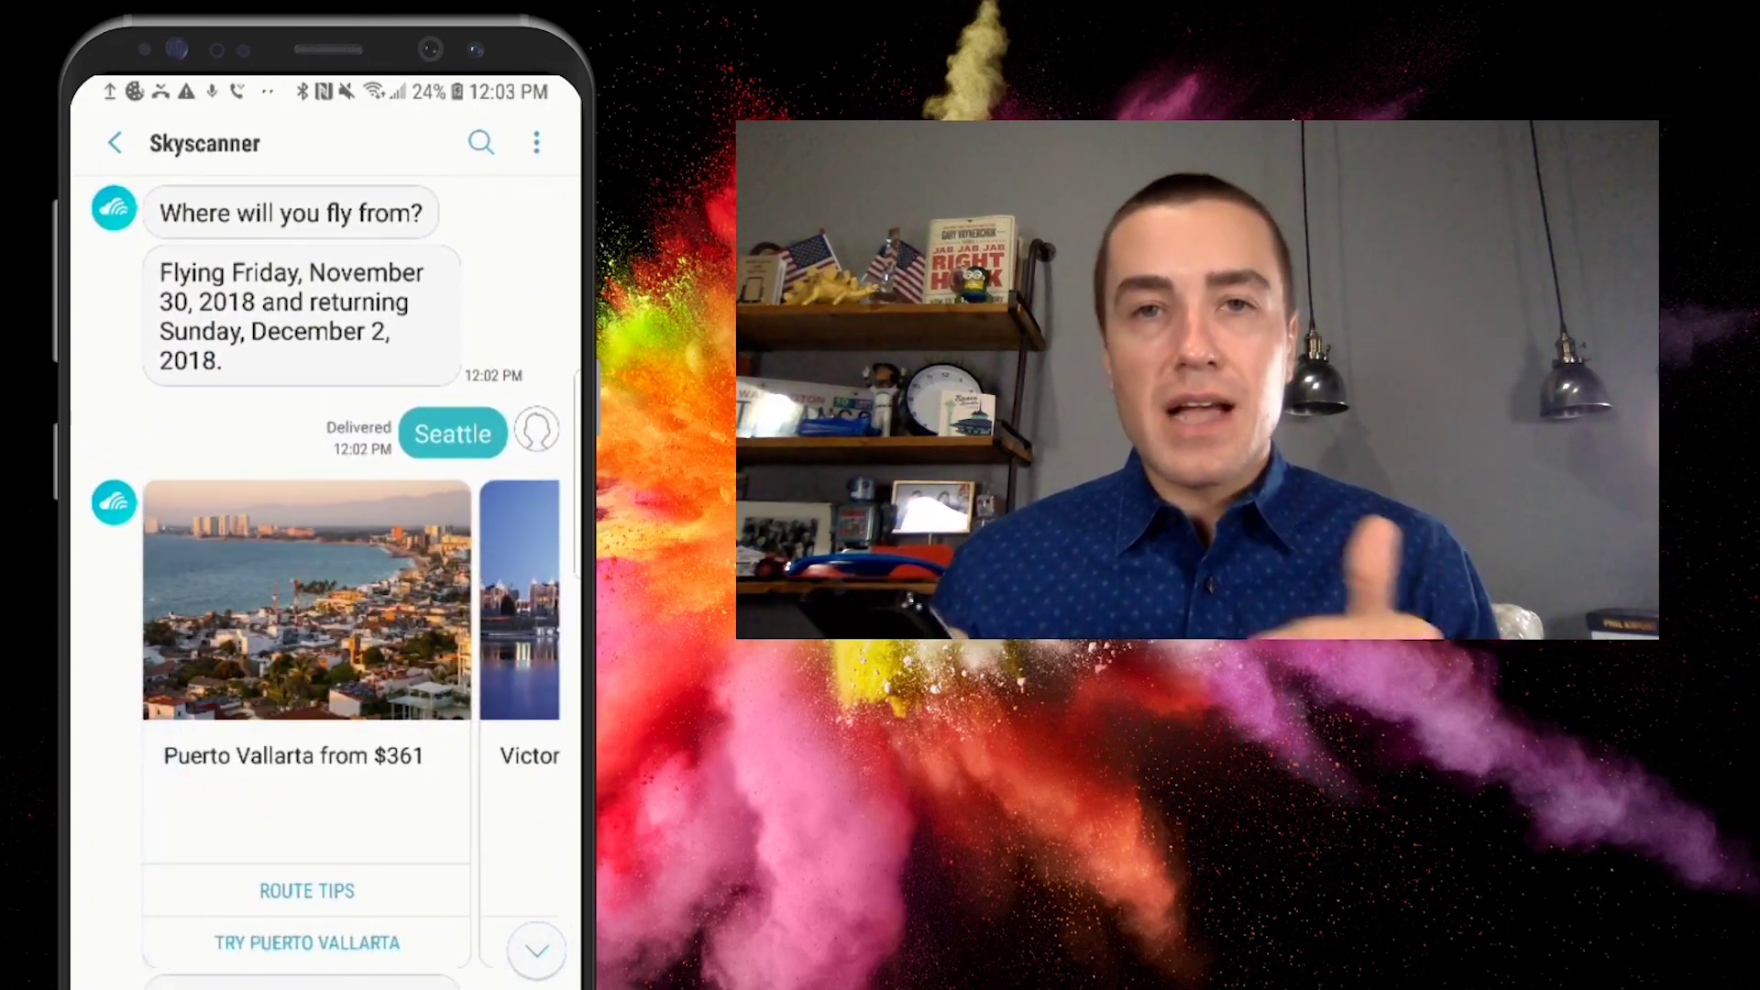
{"action": "scroll", "coordinate": [350, 598], "scroll_direction": "right", "scroll_amount": 3}
{"action": "scroll", "coordinate": [351, 597], "scroll_direction": "right", "scroll_amount": 3}
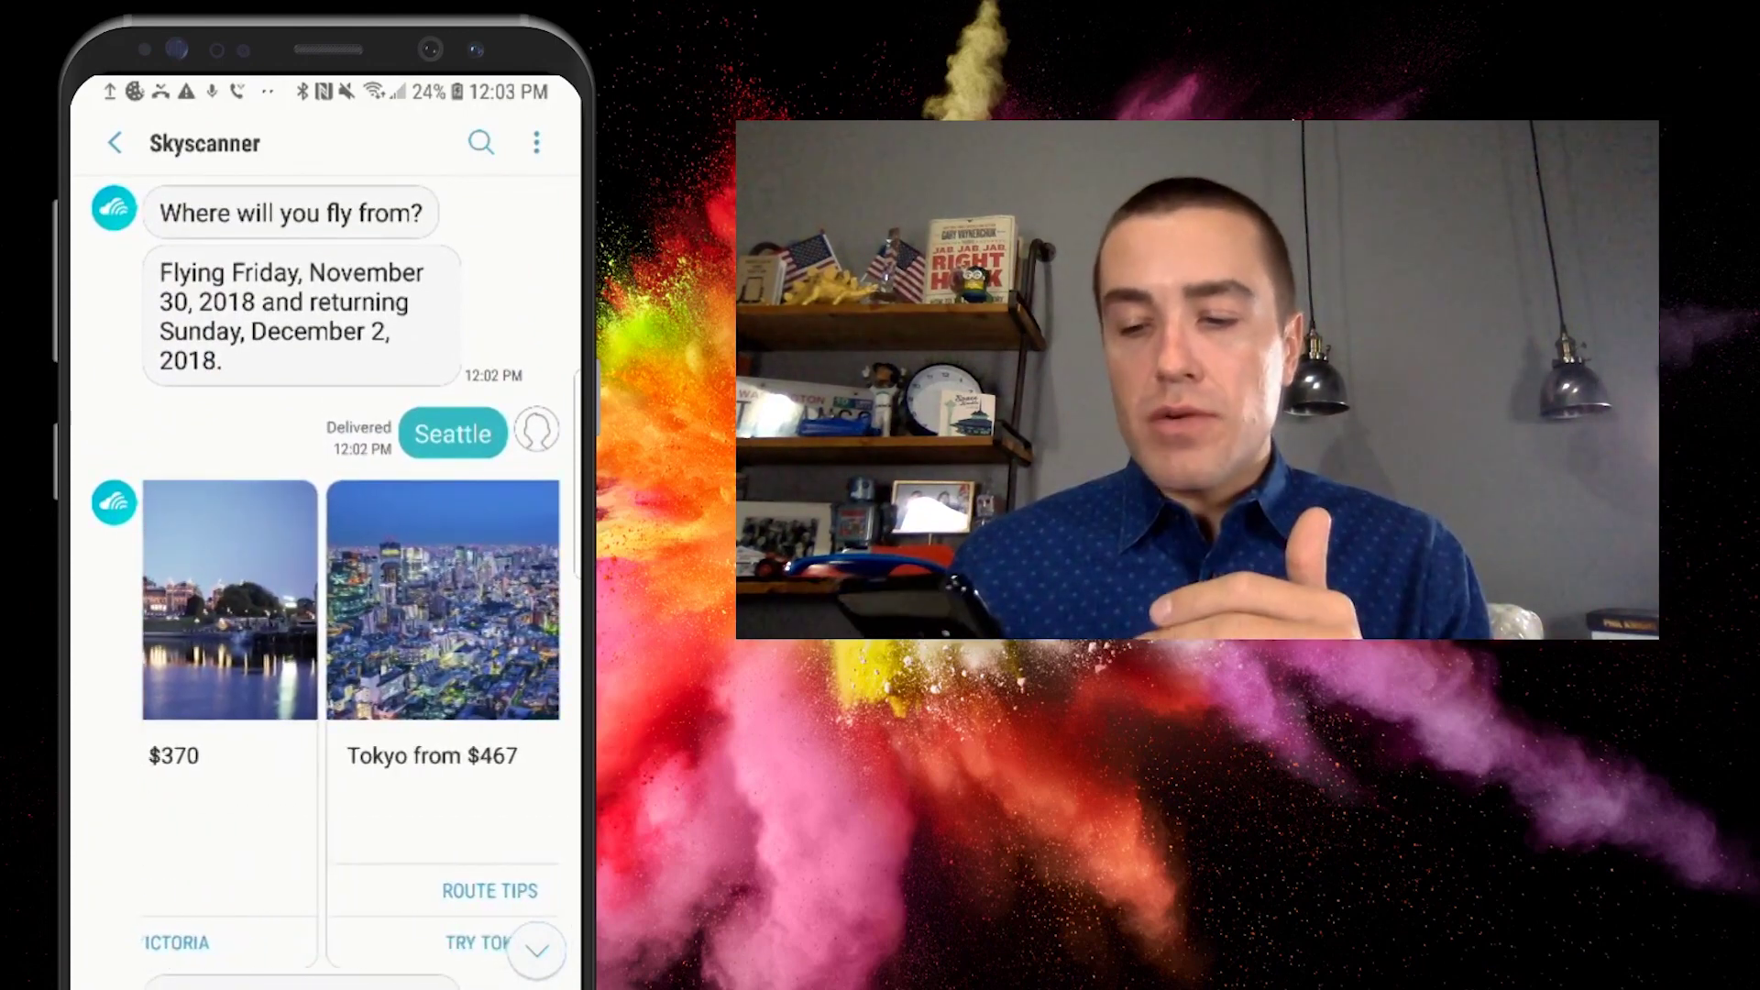
{"action": "scroll", "coordinate": [350, 597], "scroll_direction": "right", "scroll_amount": 3}
{"action": "scroll", "coordinate": [351, 598], "scroll_direction": "right", "scroll_amount": 1}
{"action": "scroll", "coordinate": [351, 597], "scroll_direction": "right", "scroll_amount": 1}
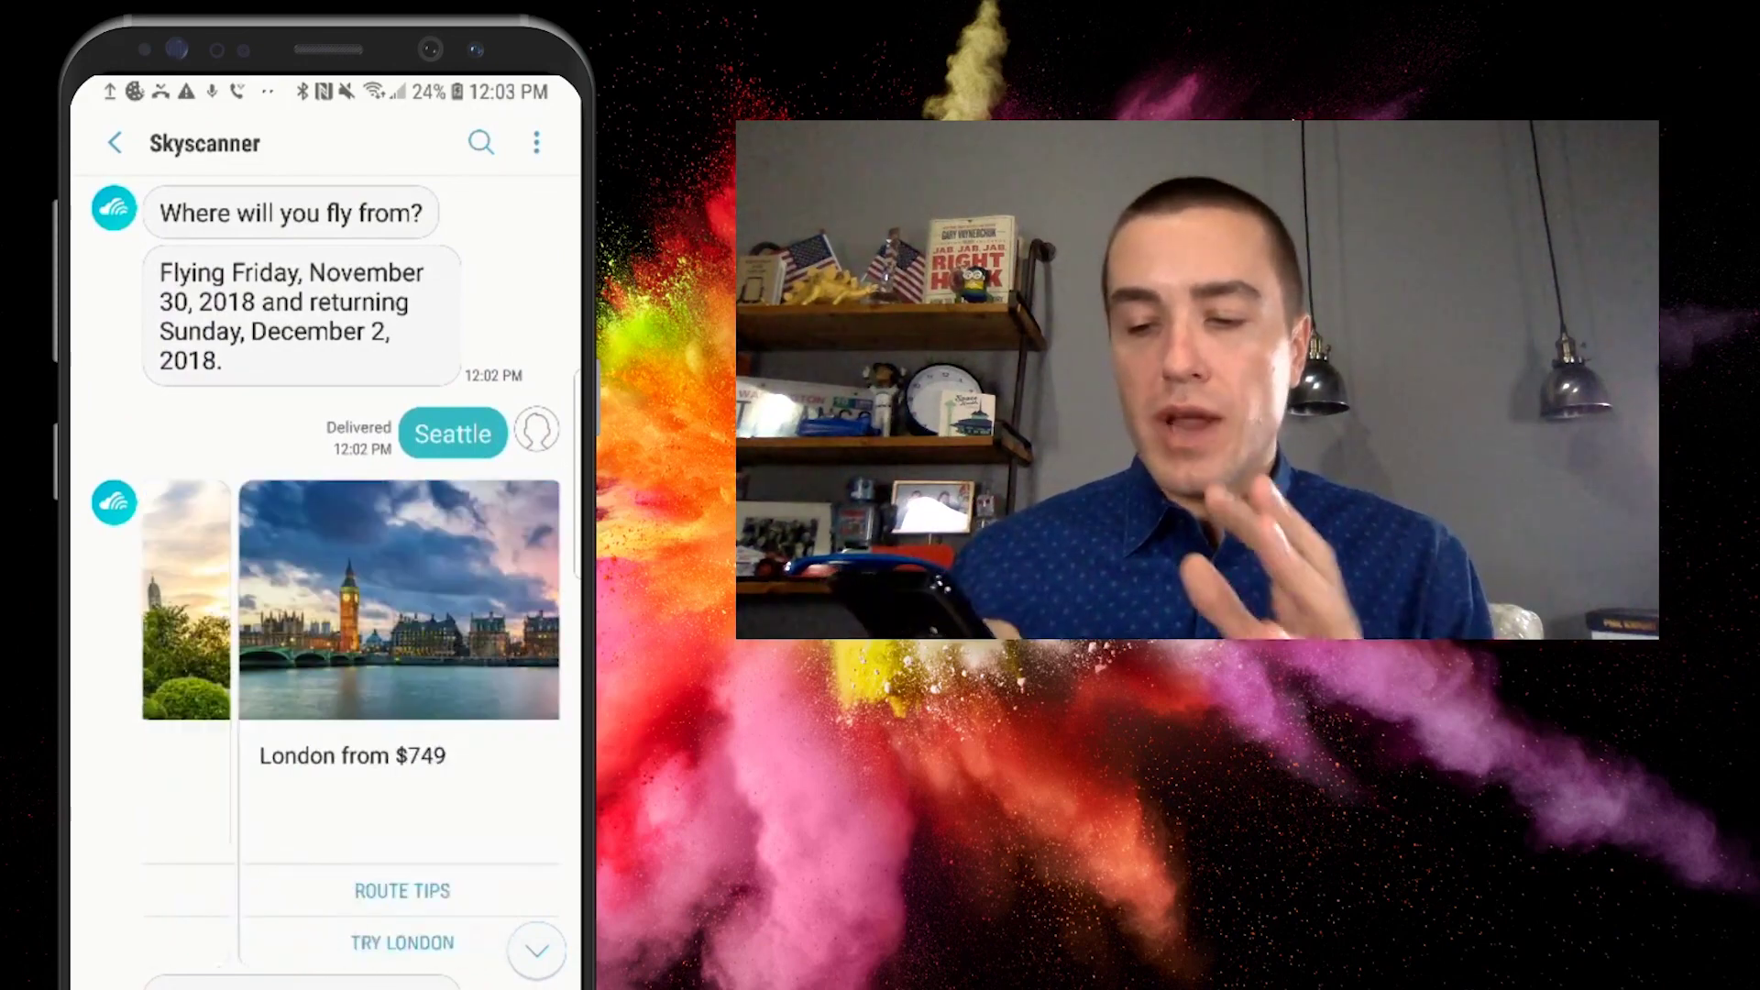
{"action": "scroll", "coordinate": [351, 598], "scroll_direction": "right", "scroll_amount": 1}
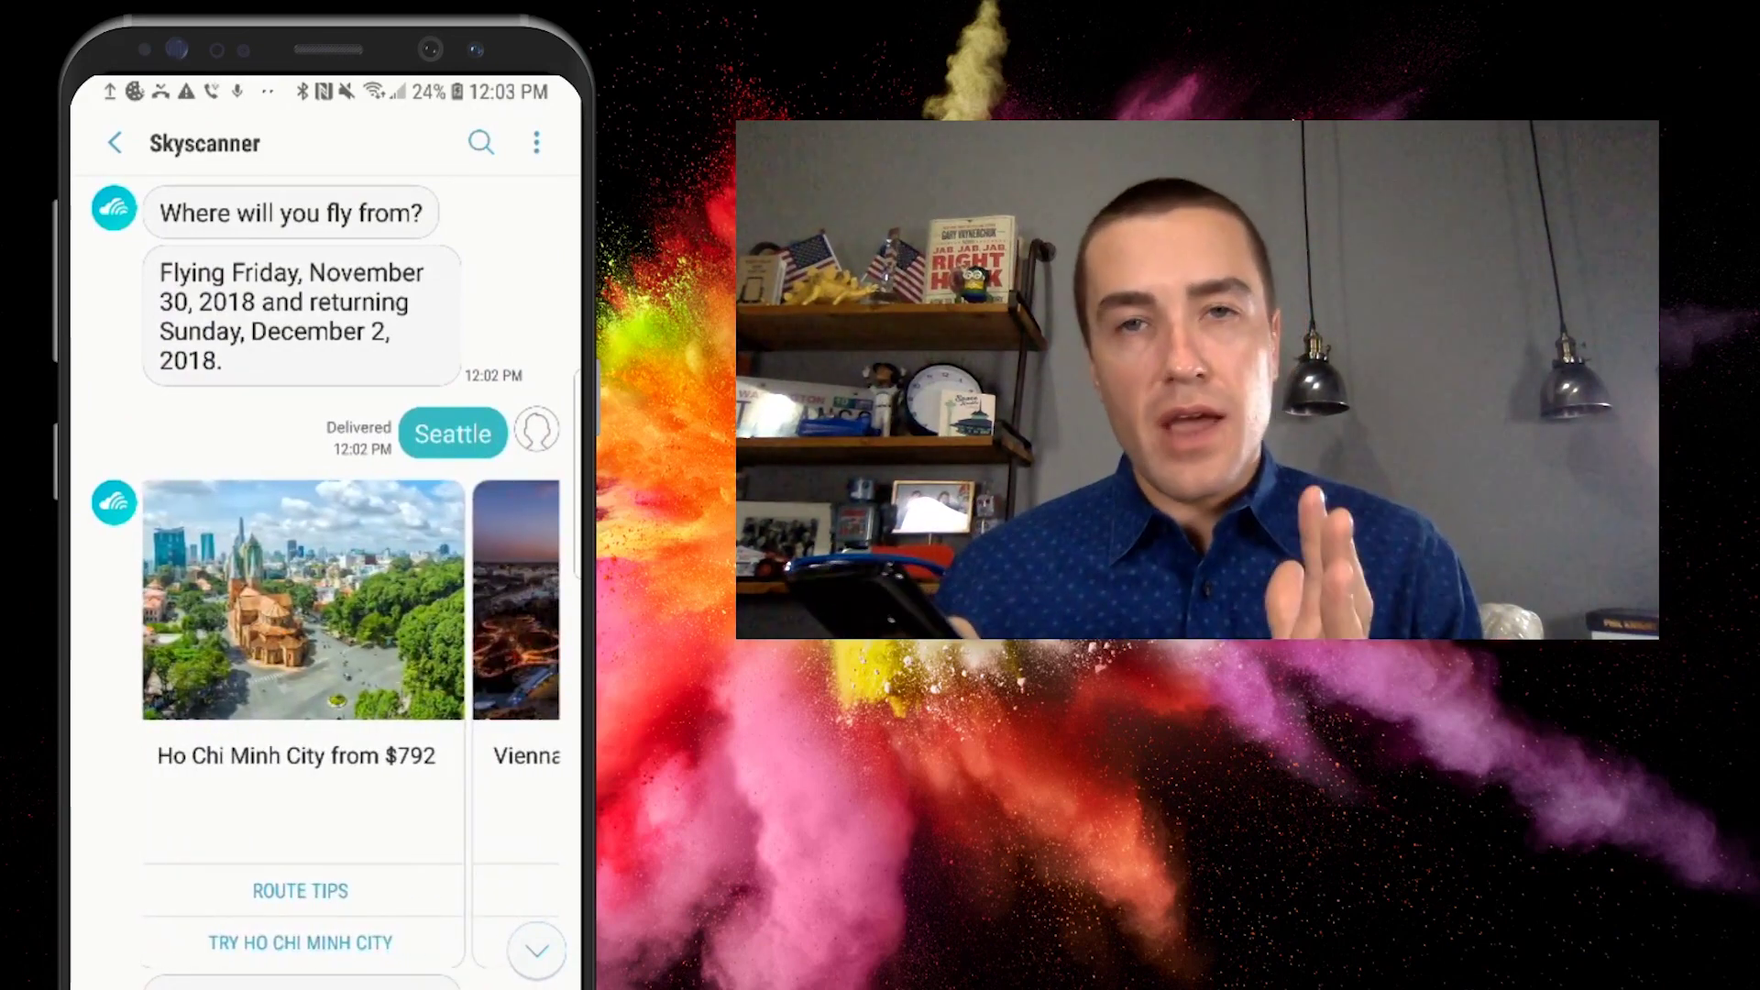
{"action": "scroll", "coordinate": [326, 592], "scroll_direction": "down", "scroll_amount": 2}
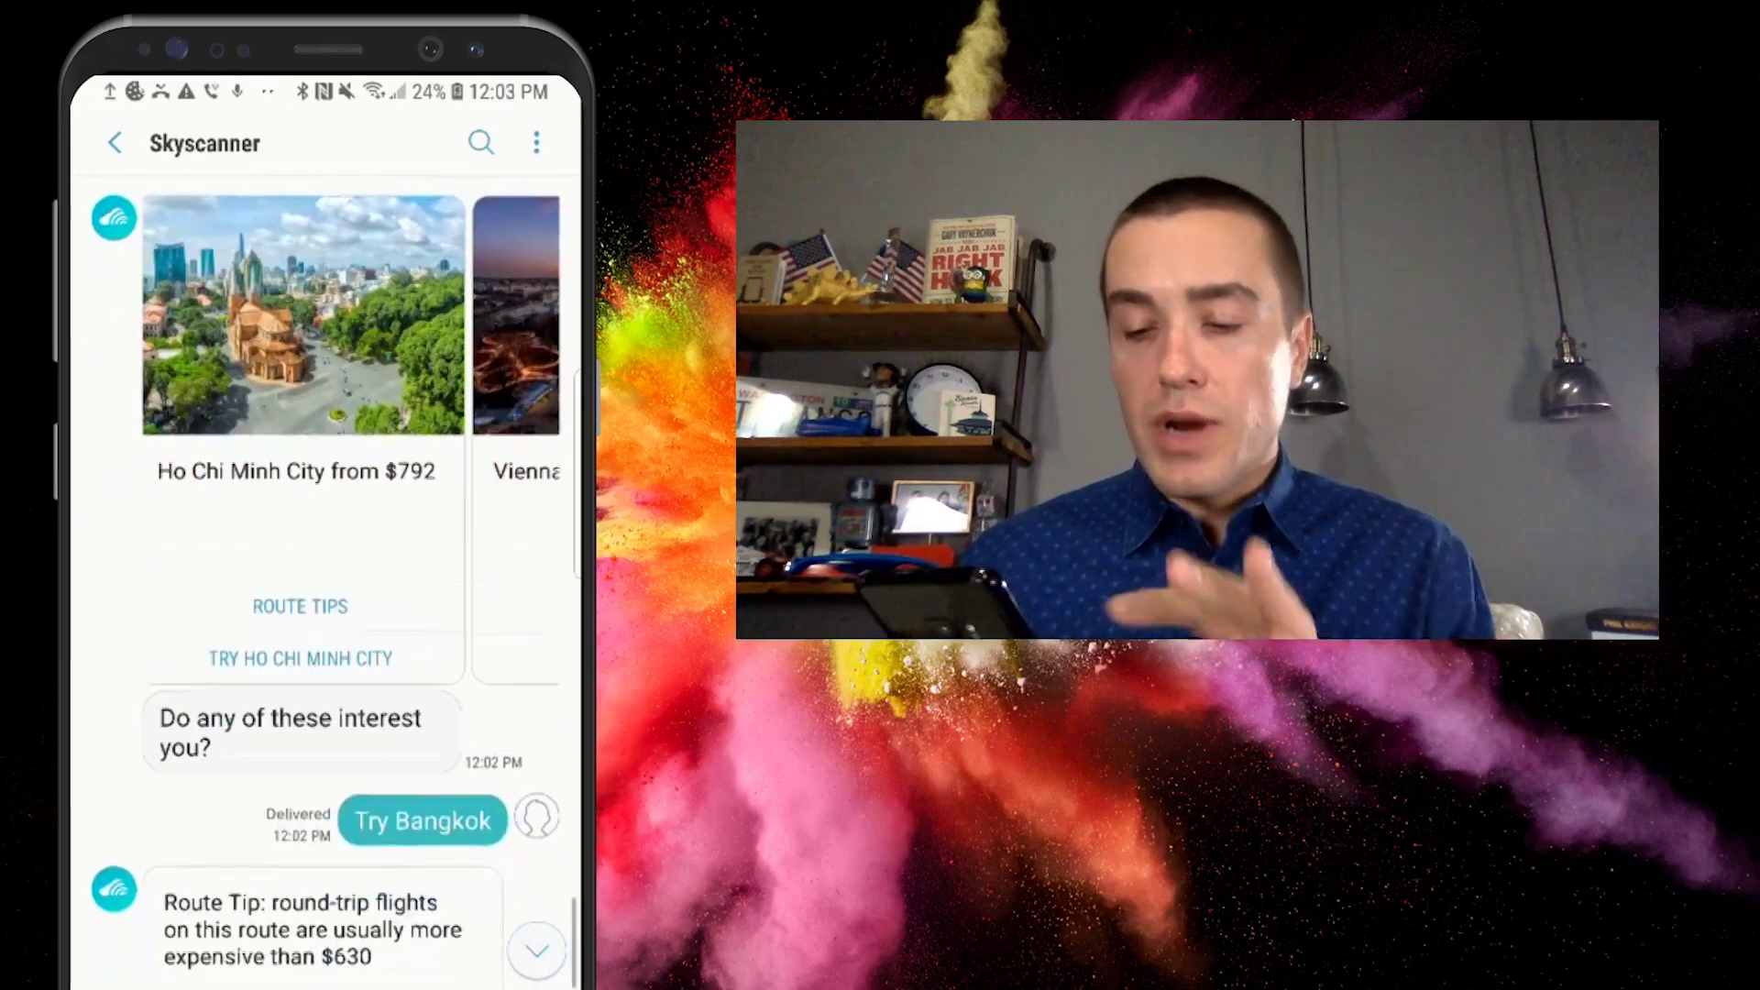
{"action": "scroll", "coordinate": [352, 441], "scroll_direction": "right", "scroll_amount": 3}
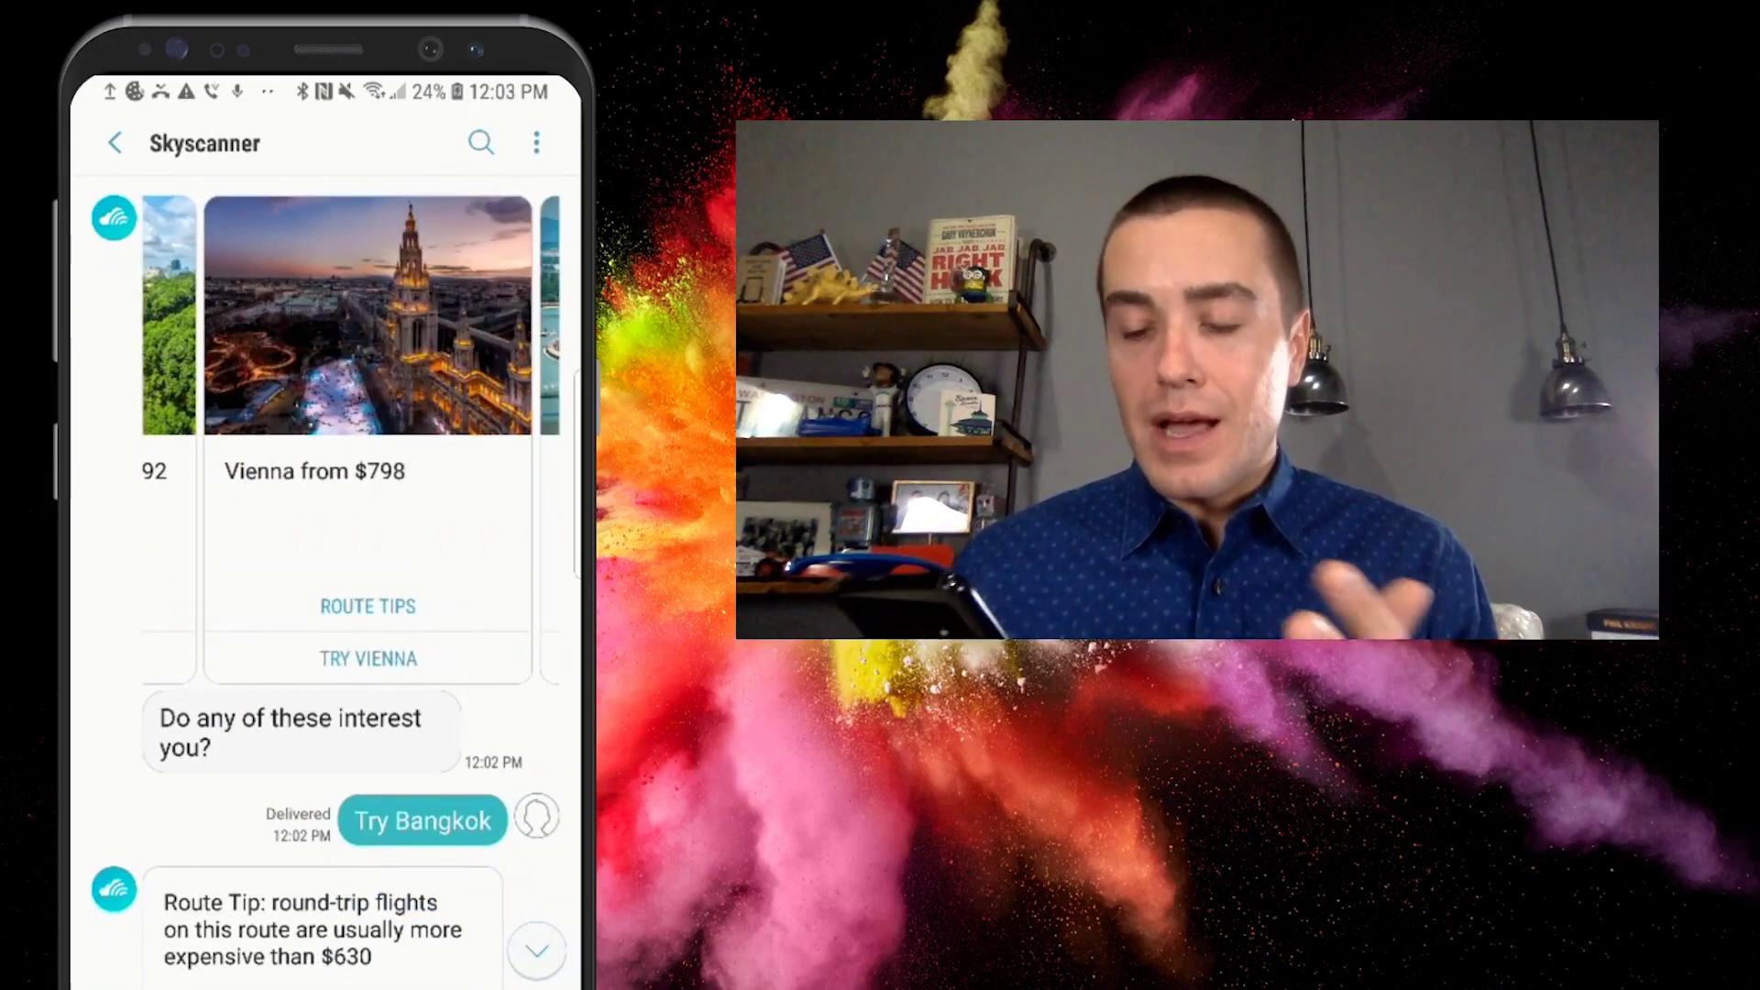
{"action": "scroll", "coordinate": [326, 591], "scroll_direction": "down", "scroll_amount": 4}
{"action": "scroll", "coordinate": [326, 578], "scroll_direction": "up", "scroll_amount": 3}
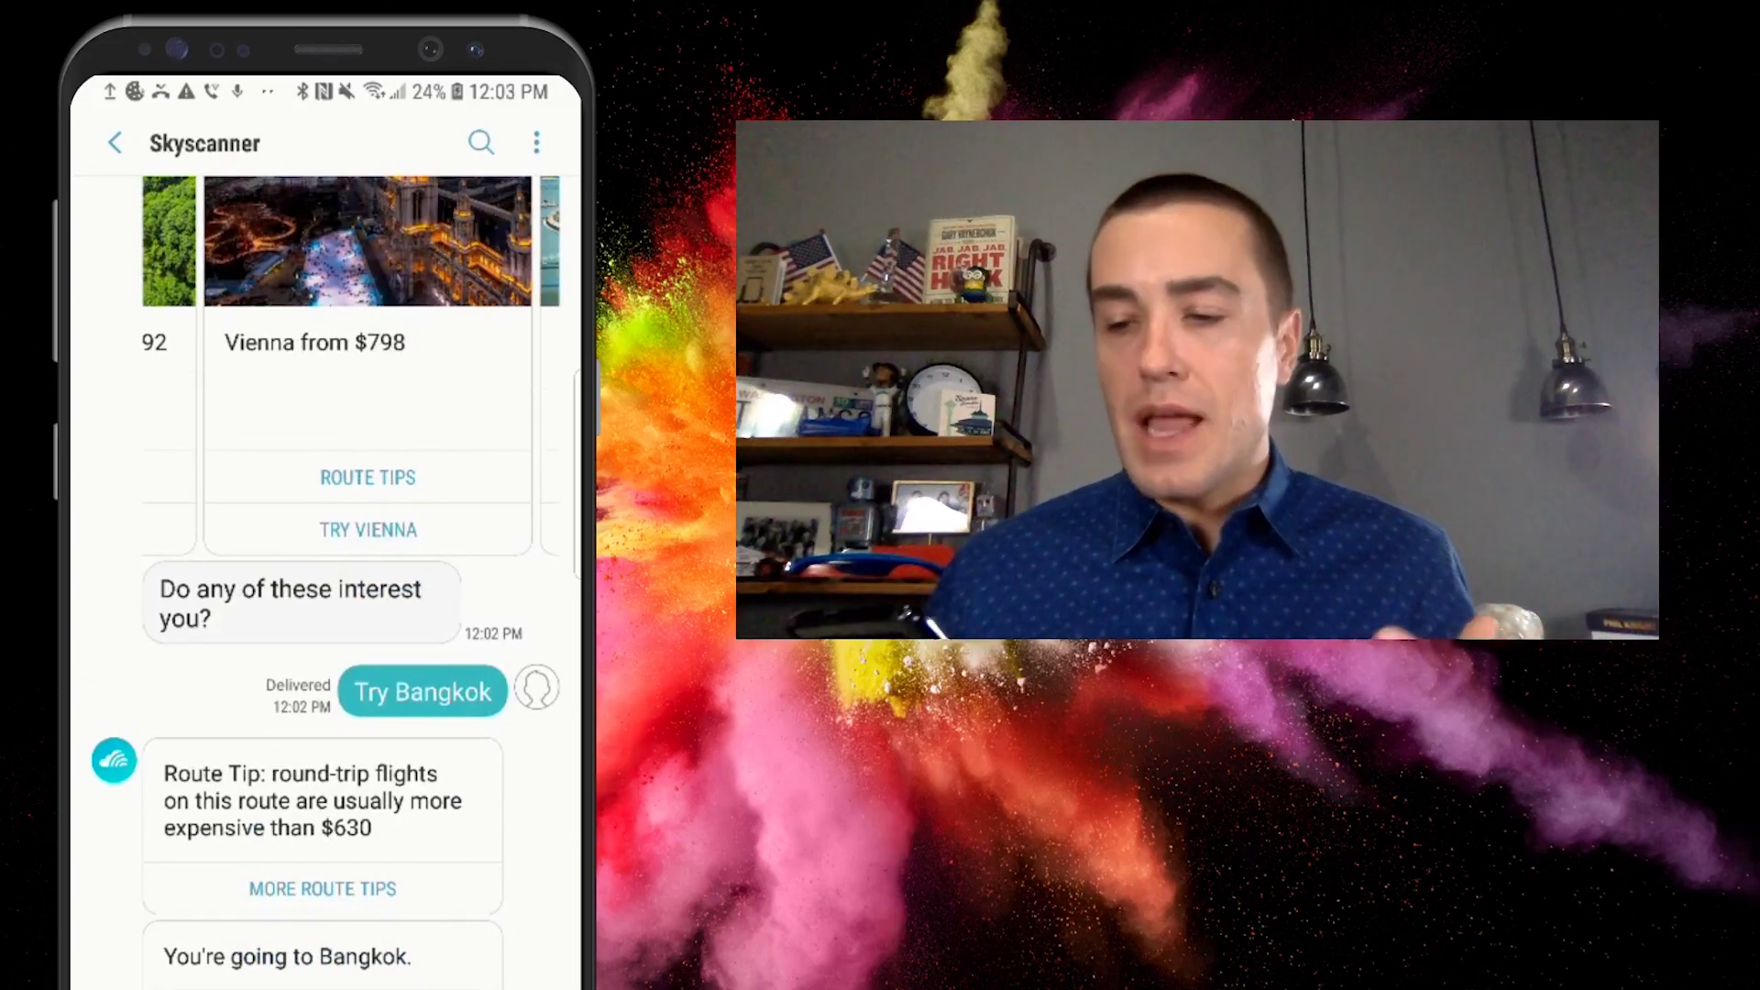
{"action": "scroll", "coordinate": [326, 578], "scroll_direction": "up", "scroll_amount": 2}
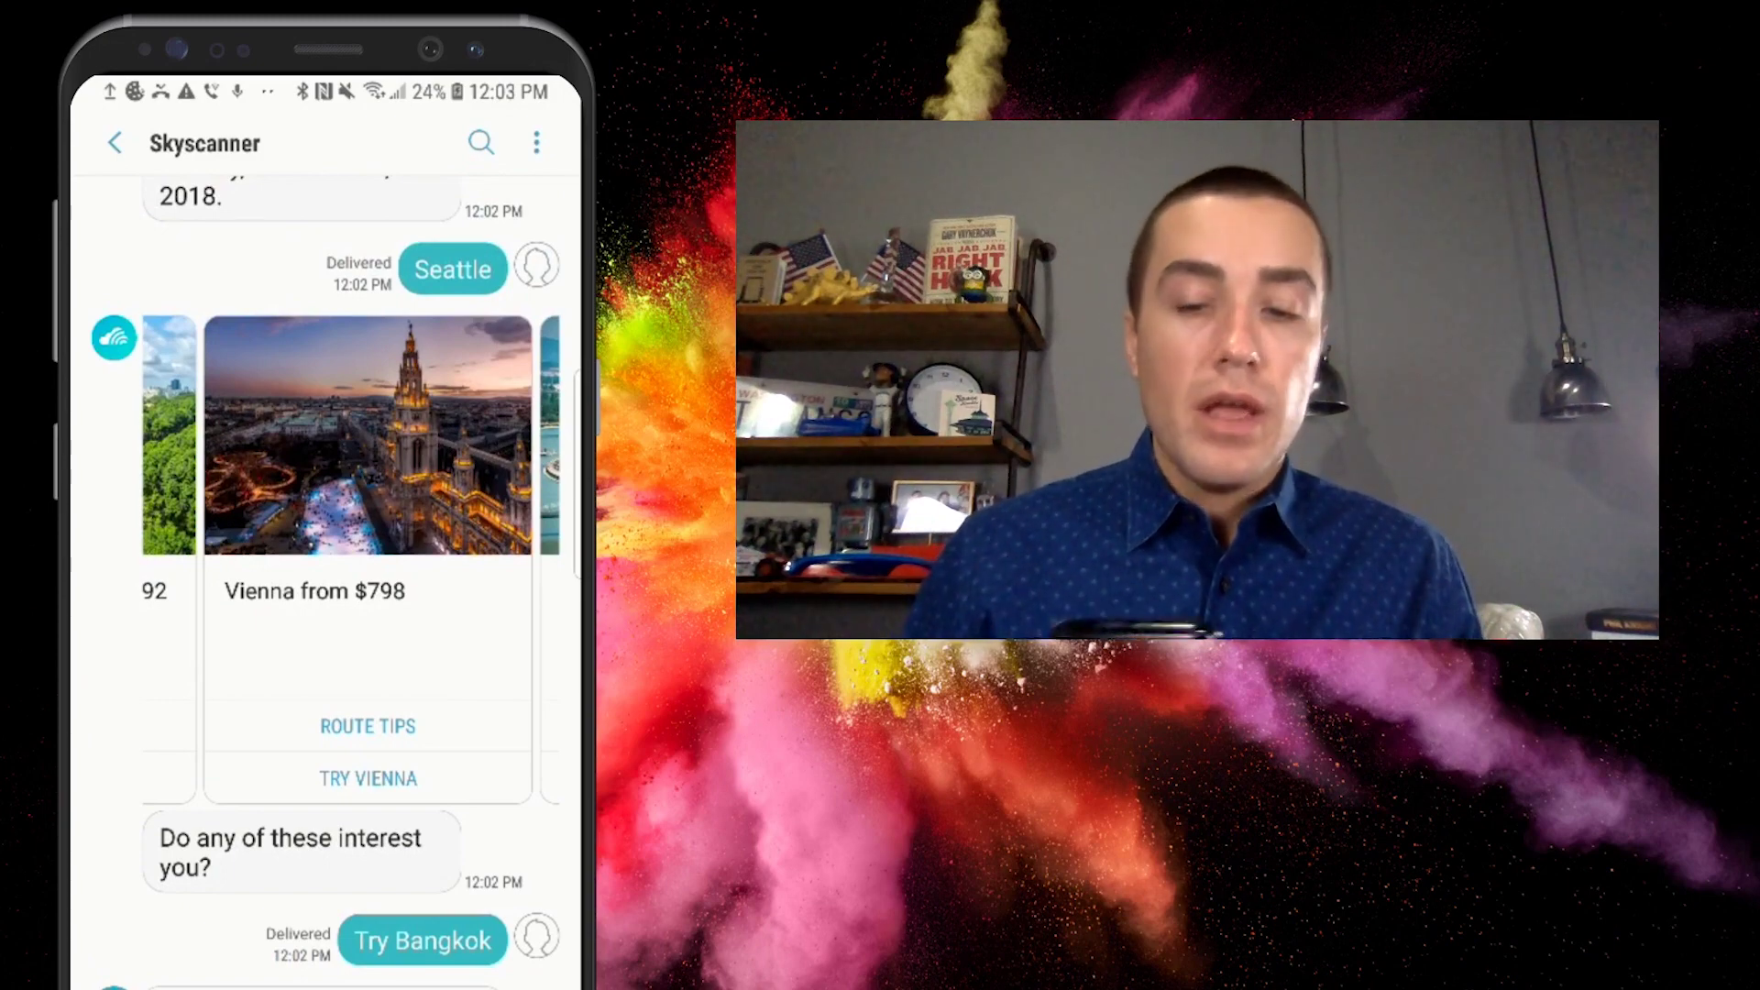
{"action": "scroll", "coordinate": [325, 578], "scroll_direction": "down", "scroll_amount": 5}
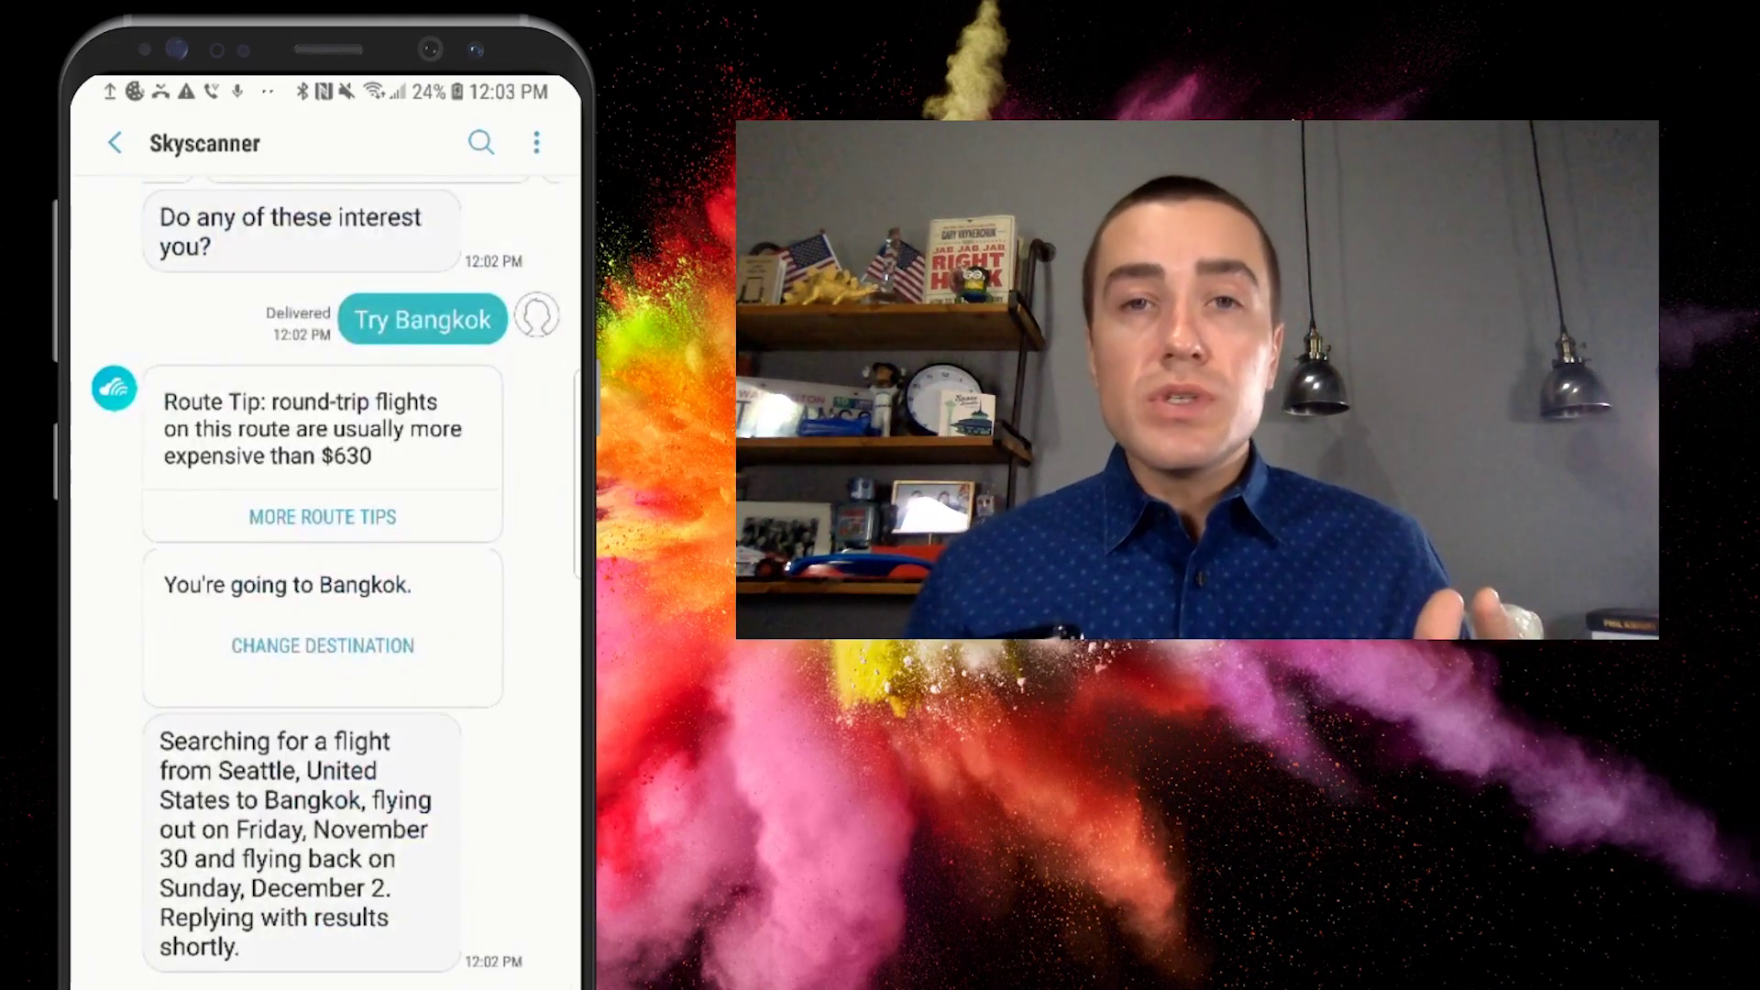
{"action": "scroll", "coordinate": [327, 578], "scroll_direction": "up", "scroll_amount": 5}
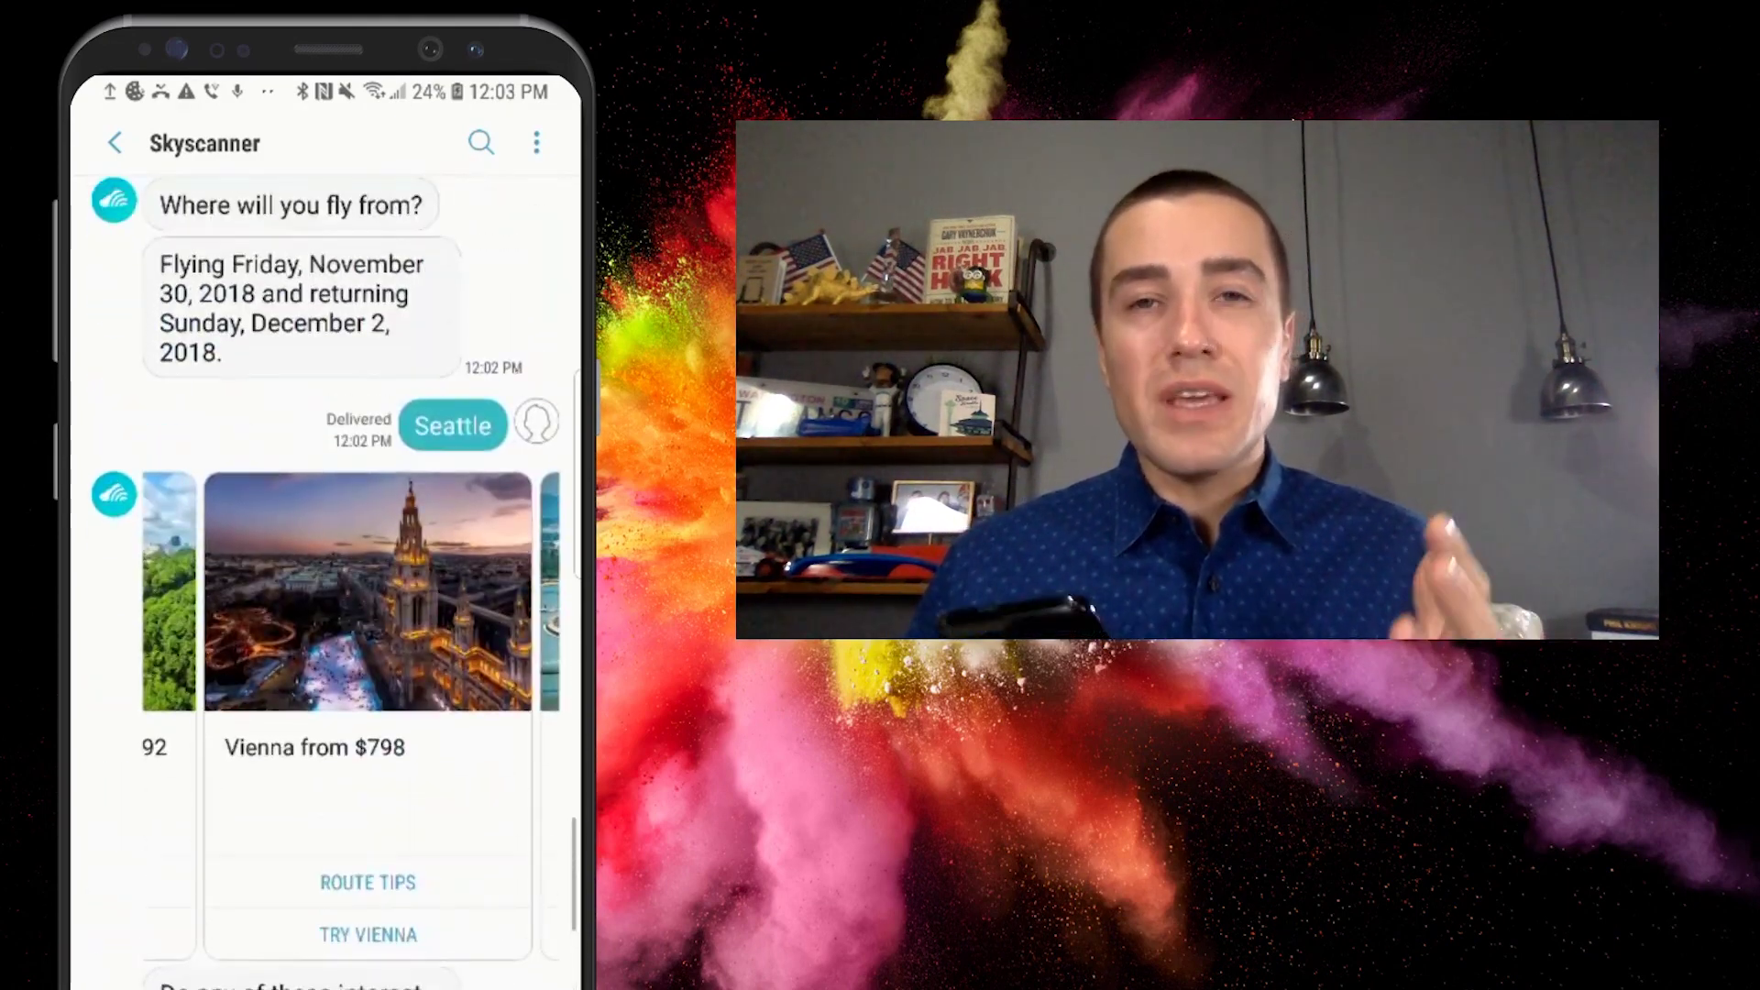
{"action": "scroll", "coordinate": [350, 711], "scroll_direction": "left", "scroll_amount": 3}
{"action": "scroll", "coordinate": [351, 710], "scroll_direction": "left", "scroll_amount": 3}
{"action": "scroll", "coordinate": [350, 710], "scroll_direction": "left", "scroll_amount": 3}
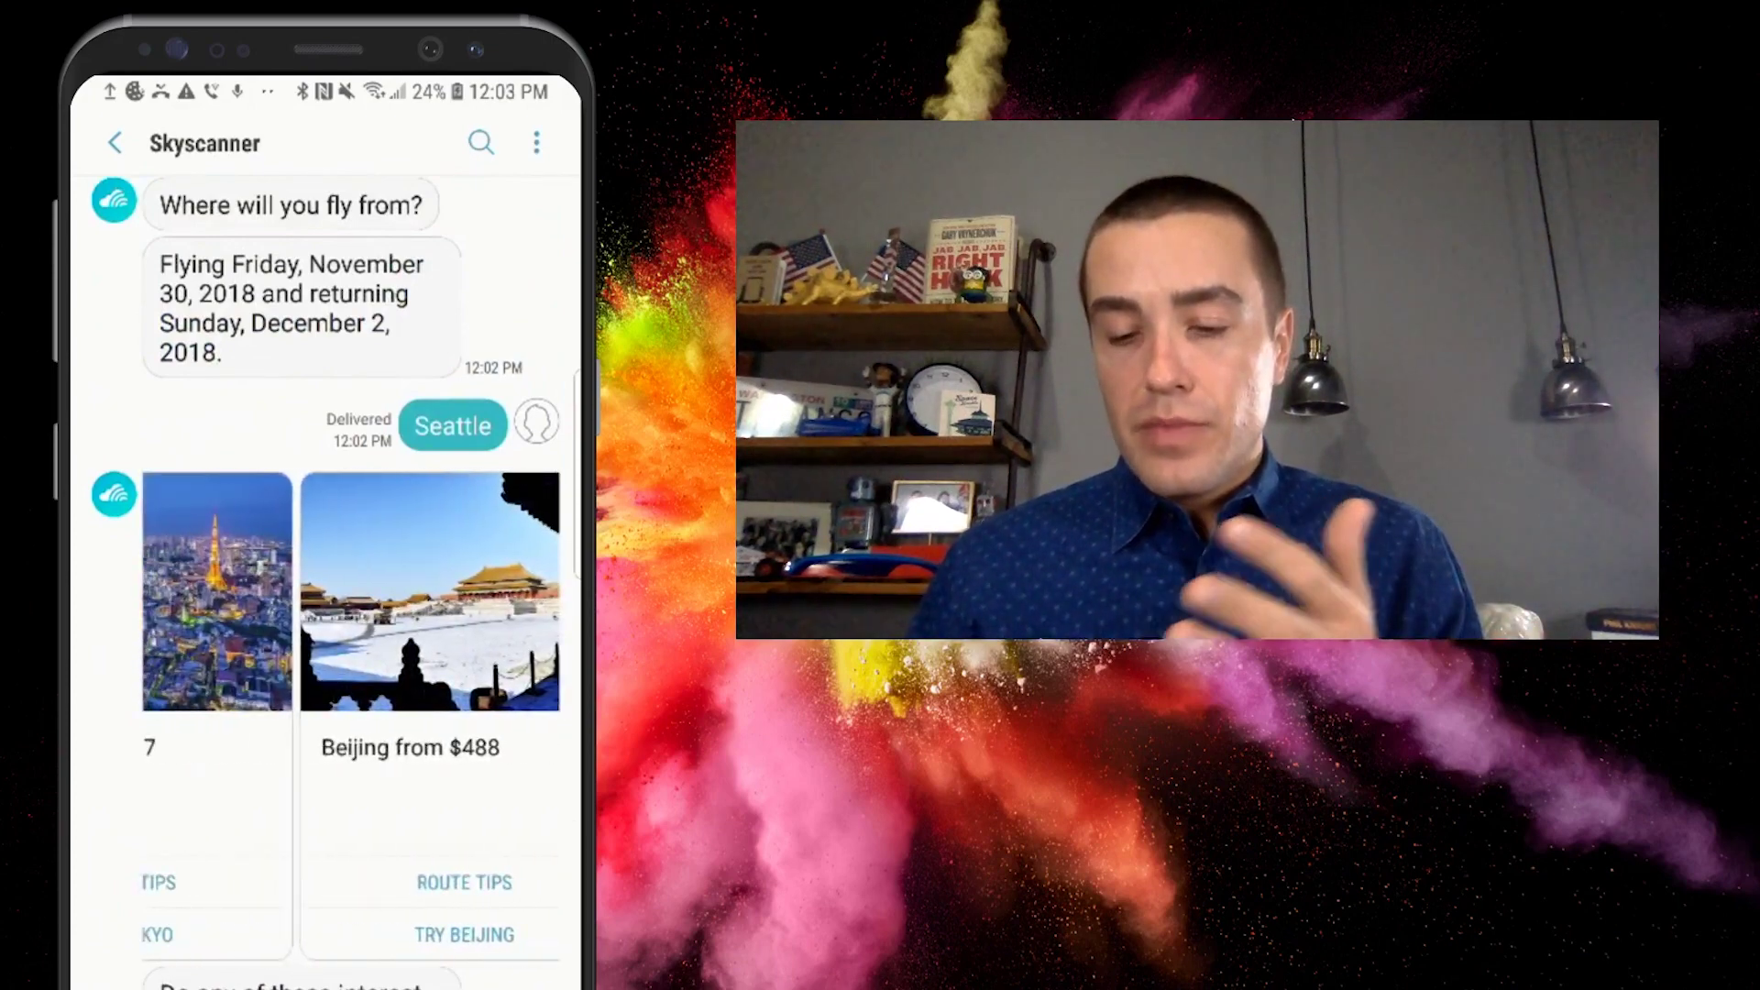
{"action": "scroll", "coordinate": [351, 711], "scroll_direction": "left", "scroll_amount": 3}
{"action": "scroll", "coordinate": [351, 714], "scroll_direction": "left", "scroll_amount": 3}
{"action": "scroll", "coordinate": [350, 713], "scroll_direction": "left", "scroll_amount": 3}
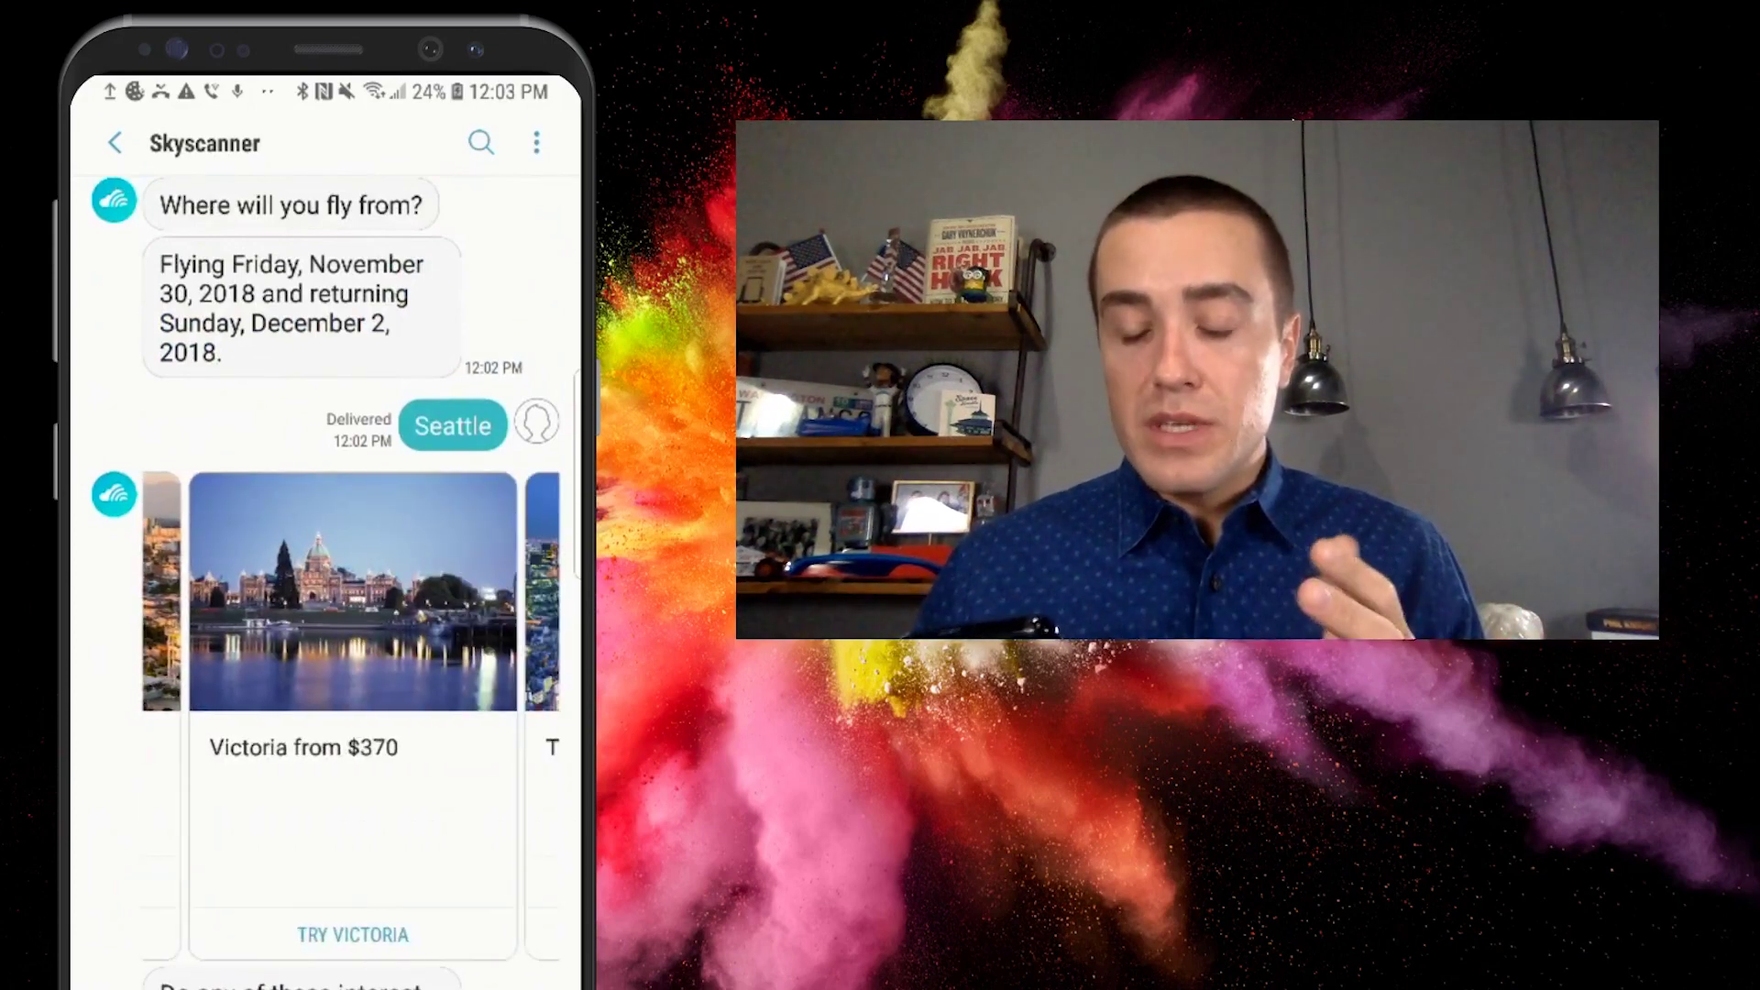
{"action": "scroll", "coordinate": [351, 713], "scroll_direction": "left", "scroll_amount": 3}
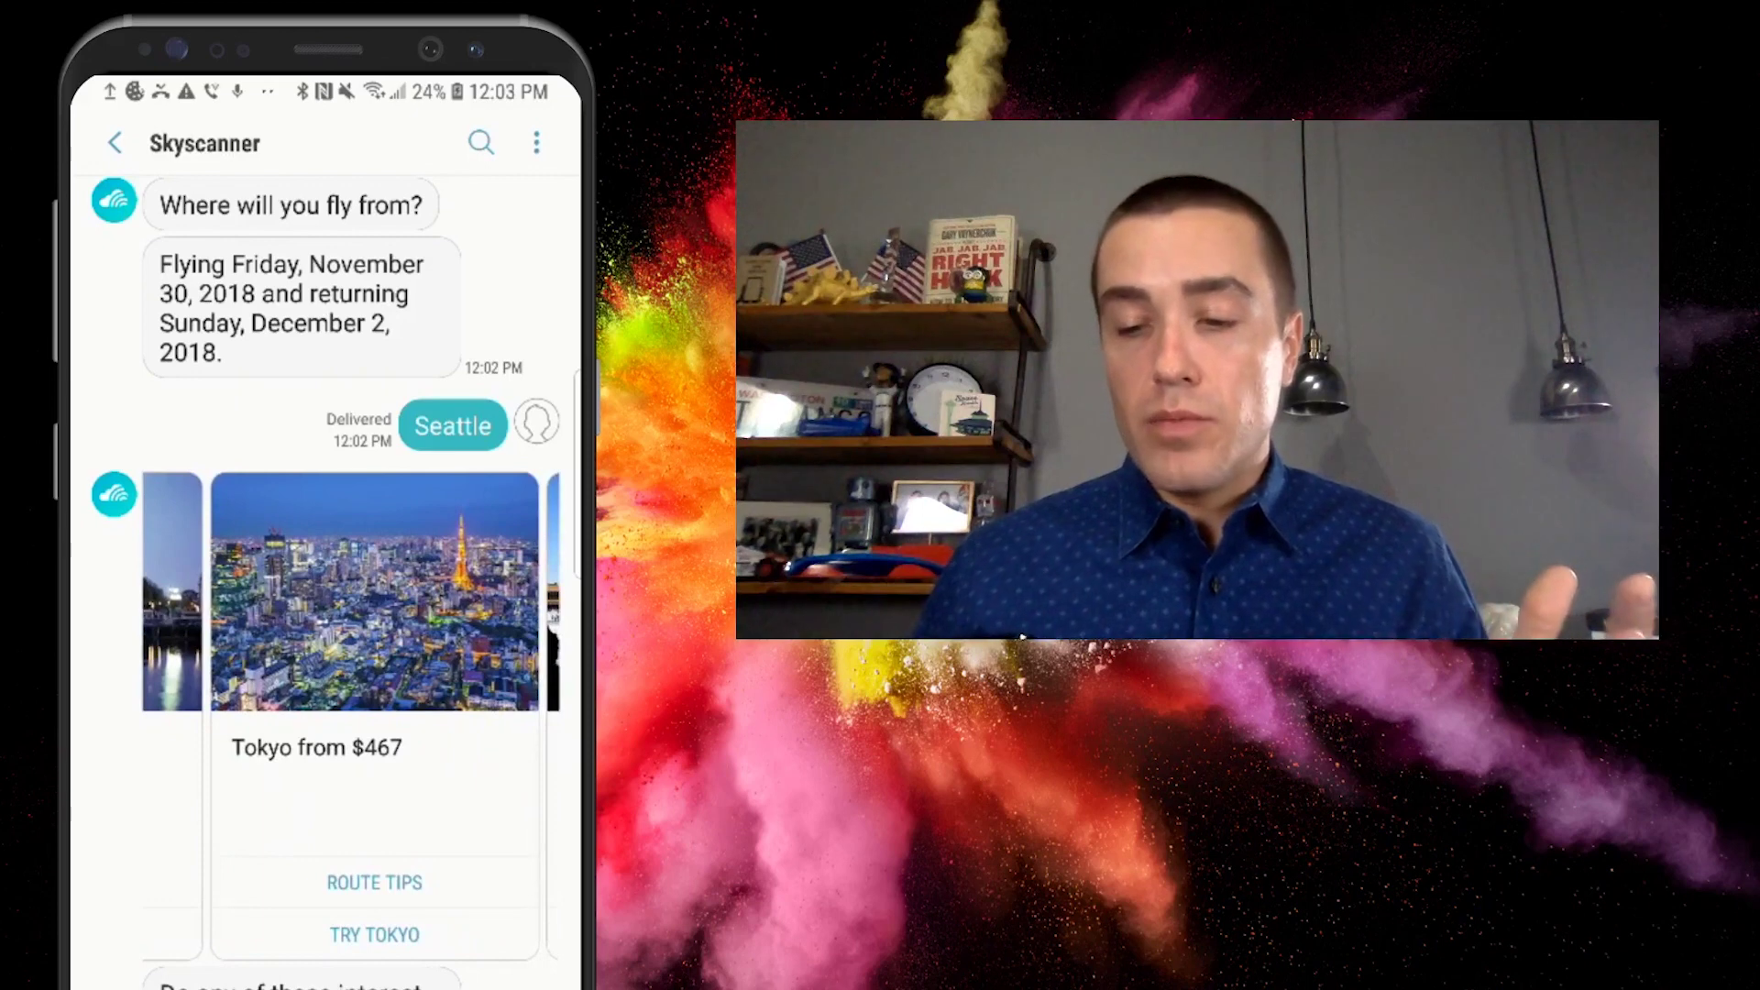